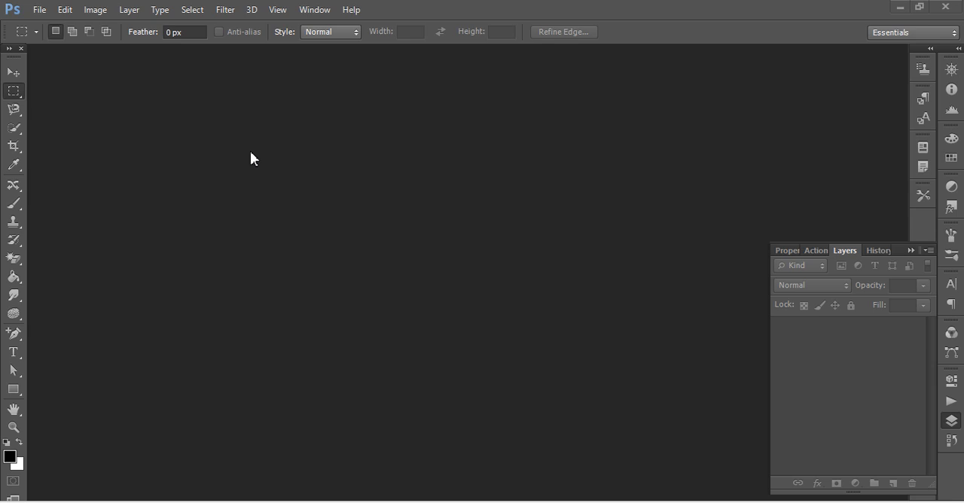
Start a new document with its width and height measured in inches.
click(39, 10)
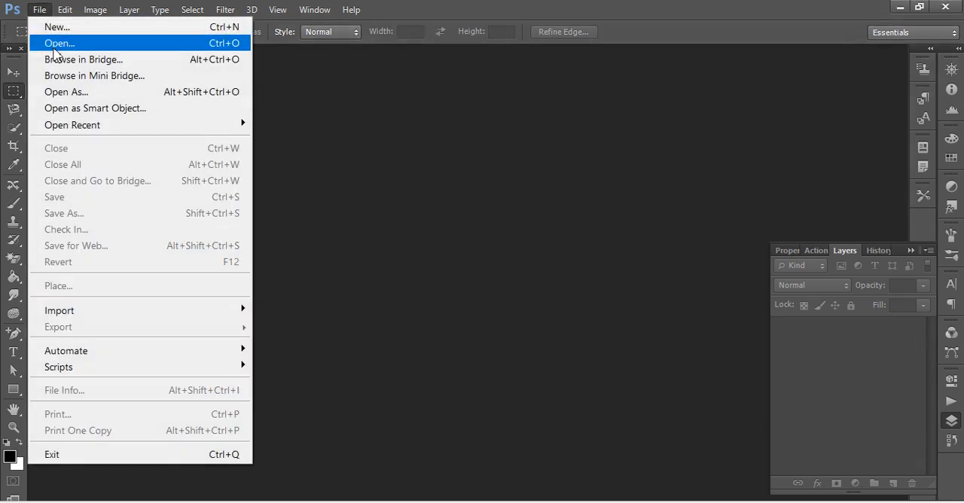
click(45, 26)
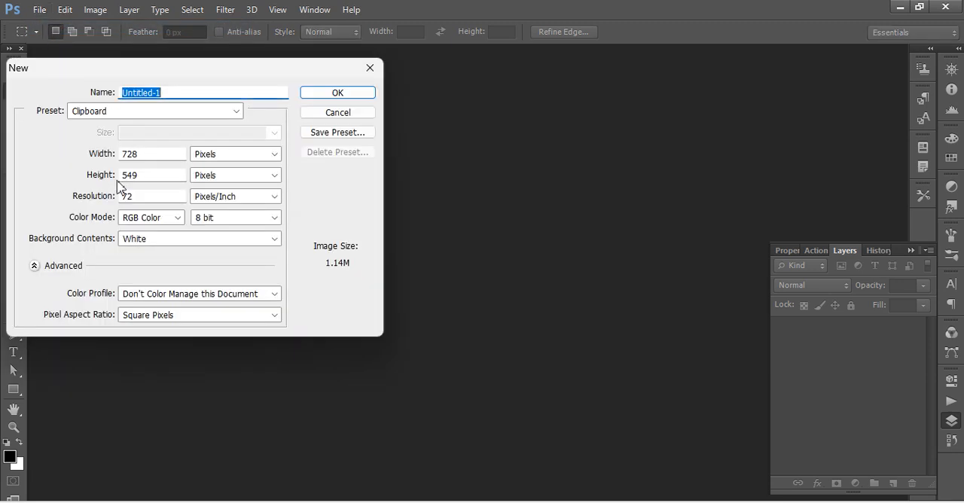
click(160, 113)
click(125, 315)
click(153, 155)
click(214, 157)
click(206, 184)
click(211, 177)
click(208, 206)
Set the new document's width to 96 inches and height to 36 inches, and create it.
click(161, 156)
key(BackSpace)
key(BackSpace)
key(BackSpace)
key(BackSpace)
key(BackSpace)
key(BackSpace)
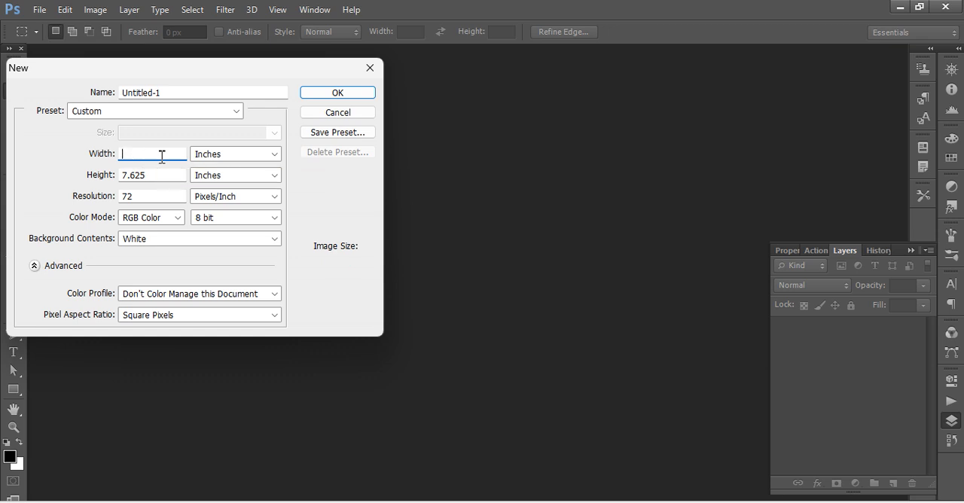
text(96)
click(167, 173)
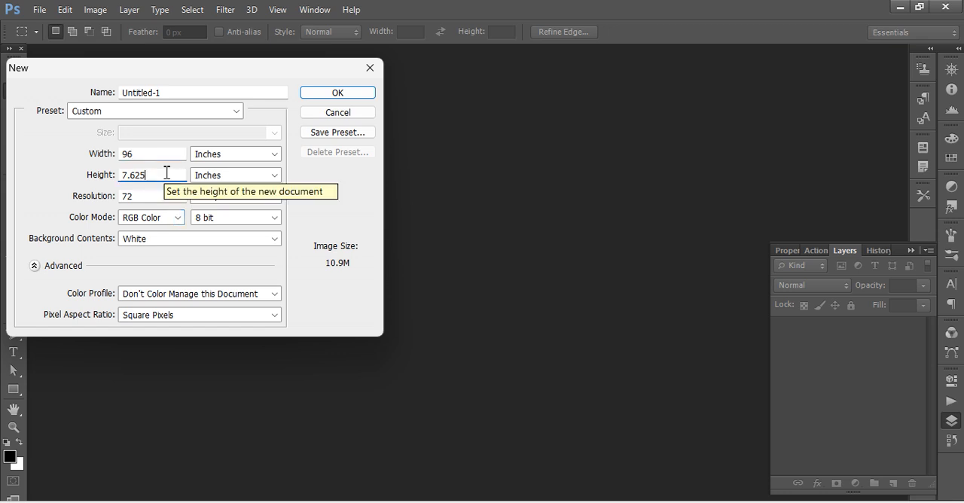
key(BackSpace)
key(BackSpace)
key(BackSpace)
key(BackSpace)
key(BackSpace)
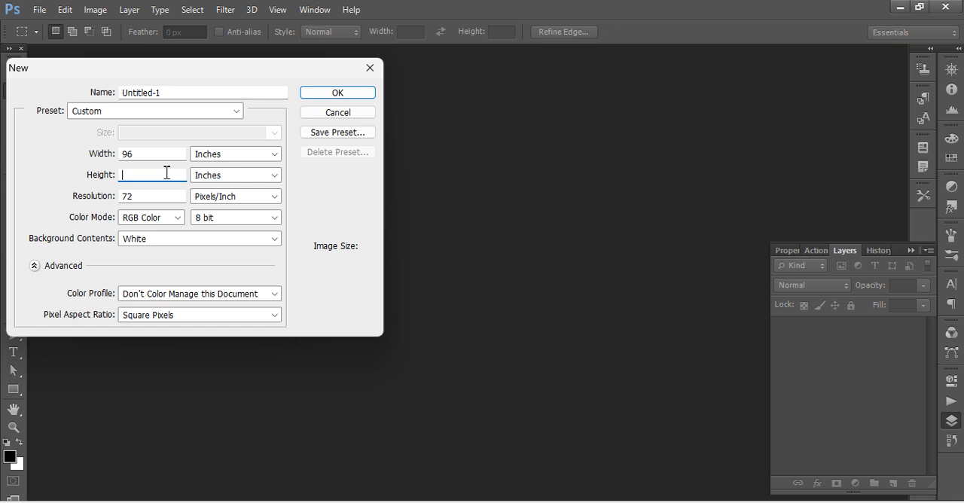
text(36)
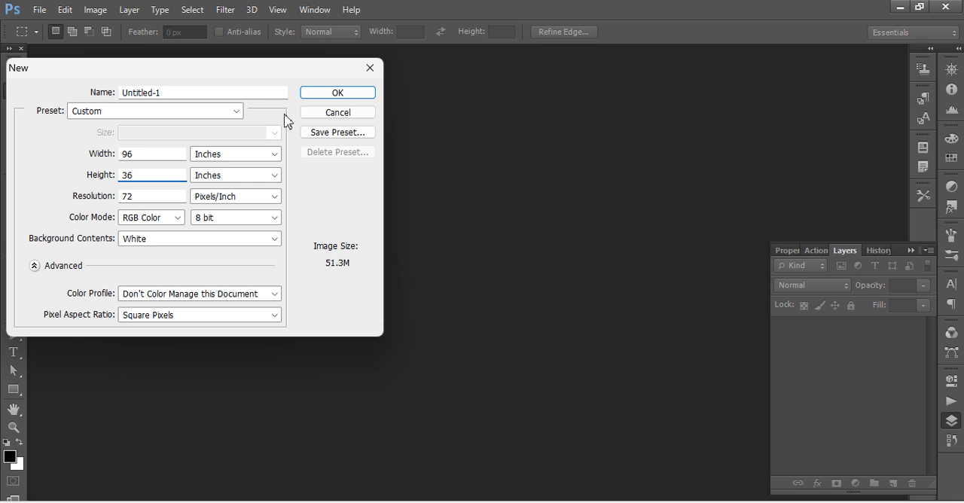
click(337, 95)
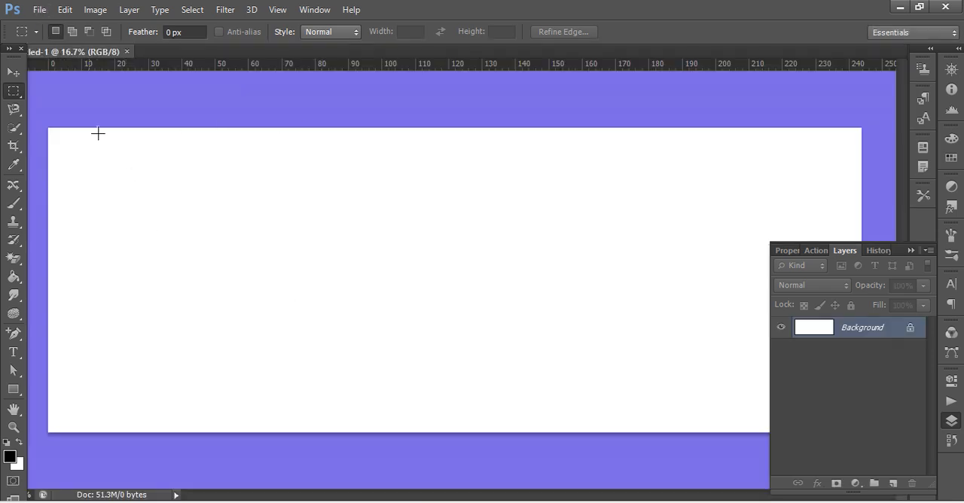
Draw a full-height rectangle about 2046 by 2592 px along the left side of the canvas with the Rectangle tool.
click(15, 389)
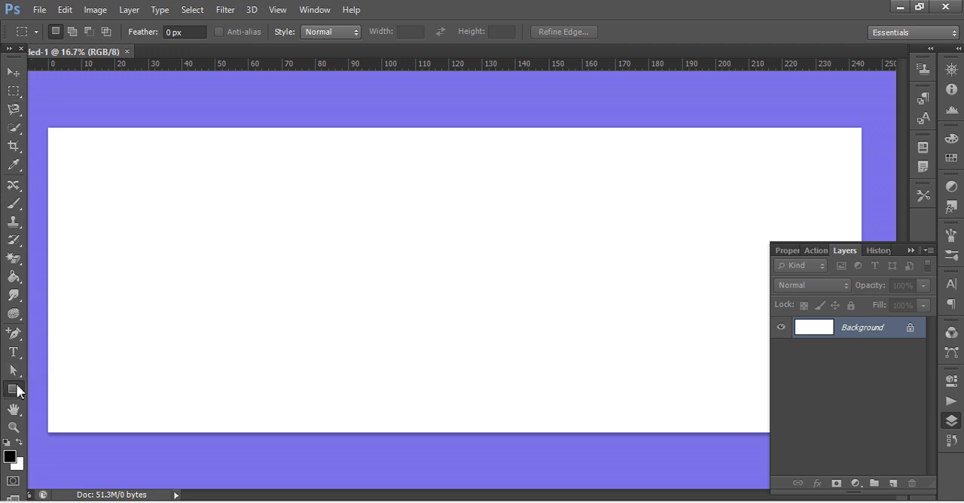
right_click(20, 389)
click(60, 387)
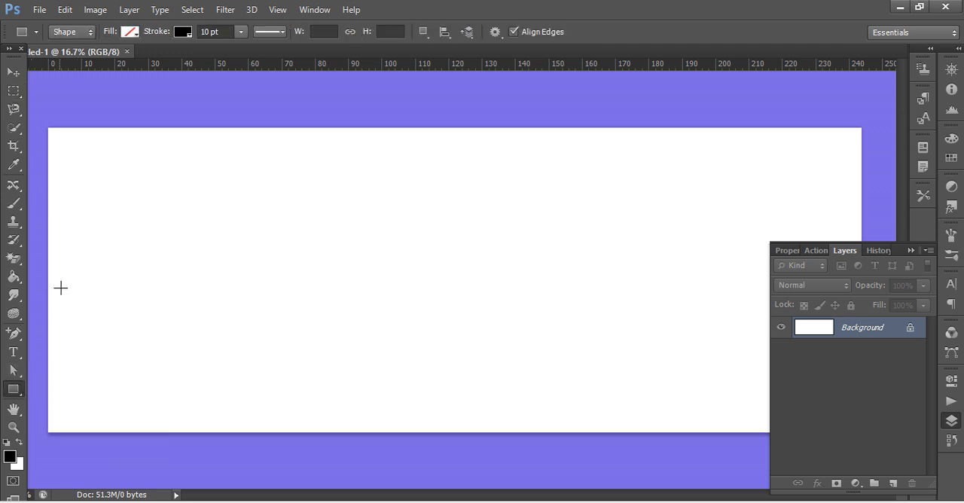
drag(50, 130, 290, 433)
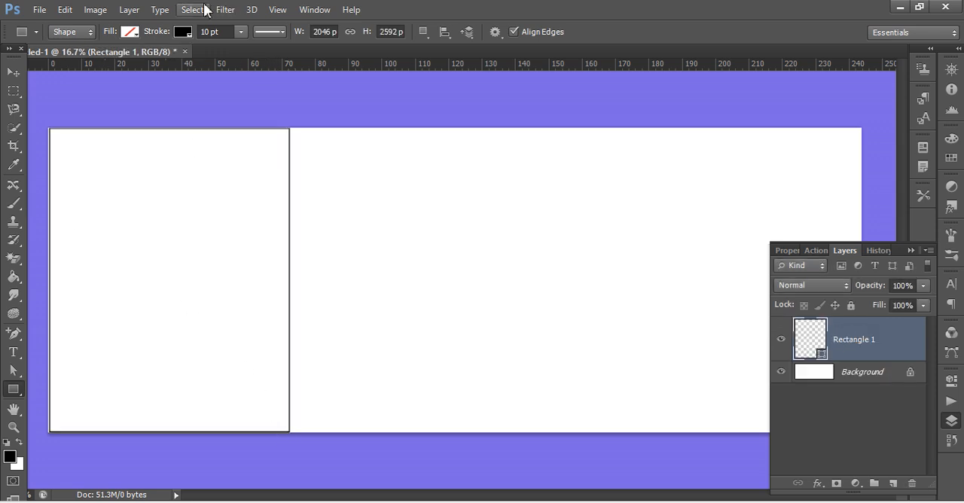
Fill the rectangle with solid black.
click(131, 31)
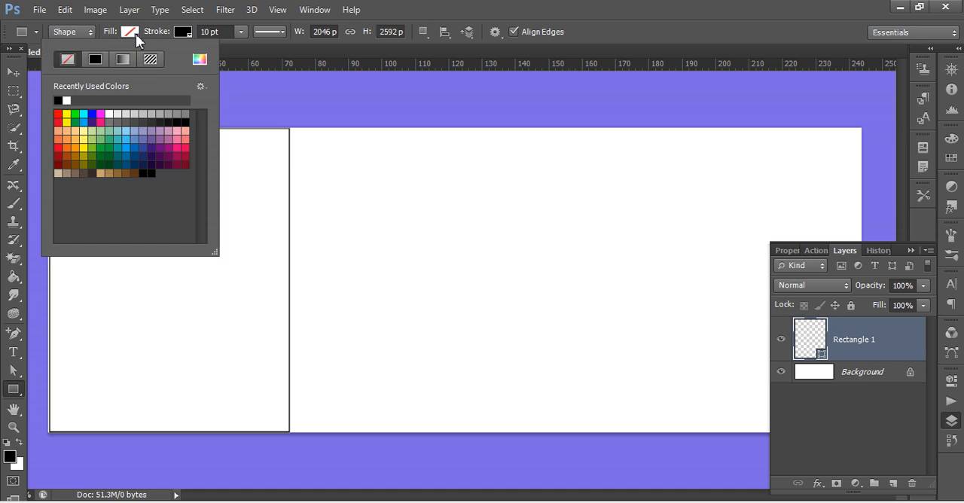
click(96, 59)
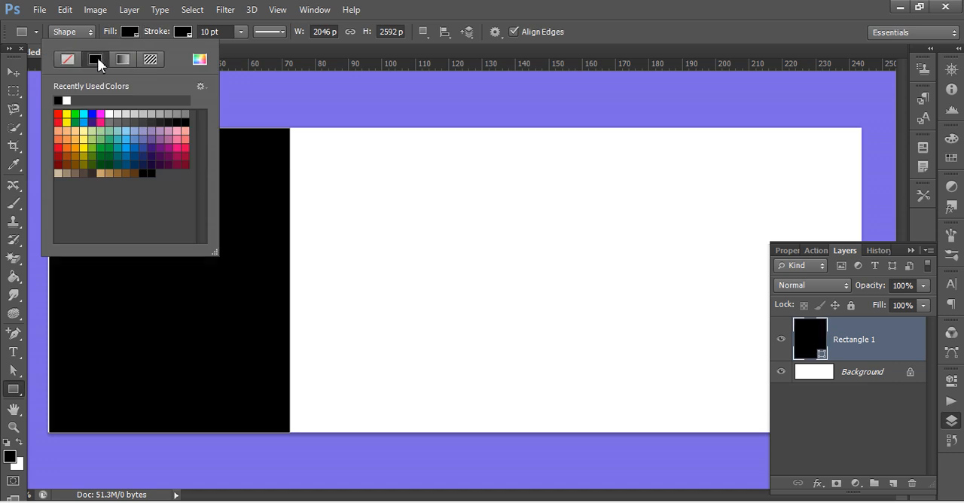
click(243, 62)
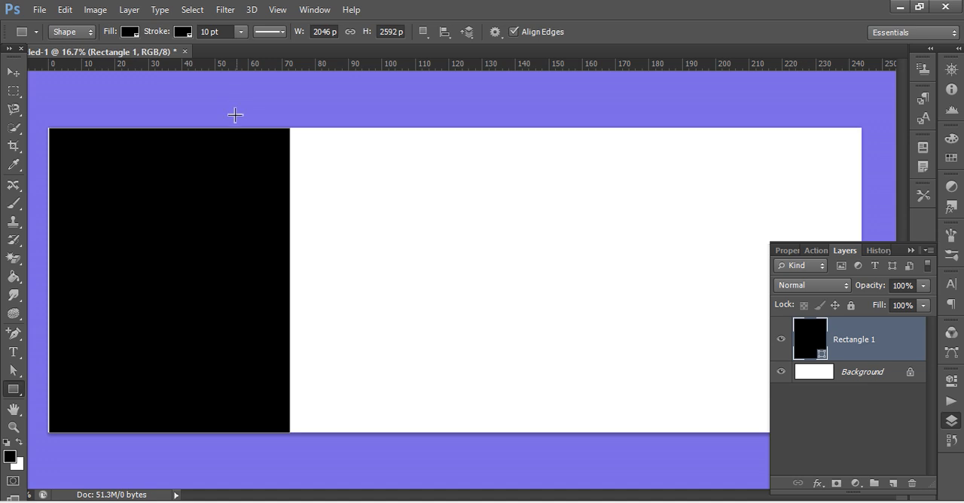
Add an anchor point midway down the black rectangle's right edge and pull it outward to bulge the edge.
click(18, 339)
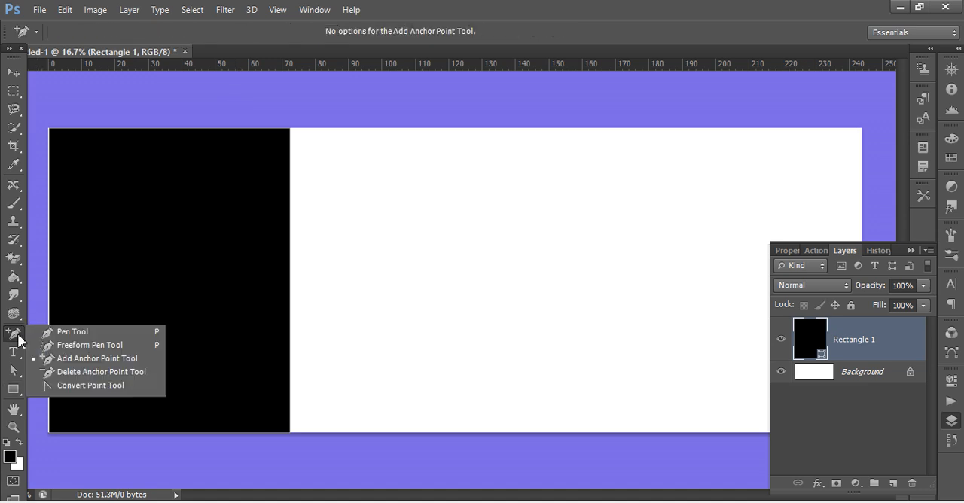
click(65, 359)
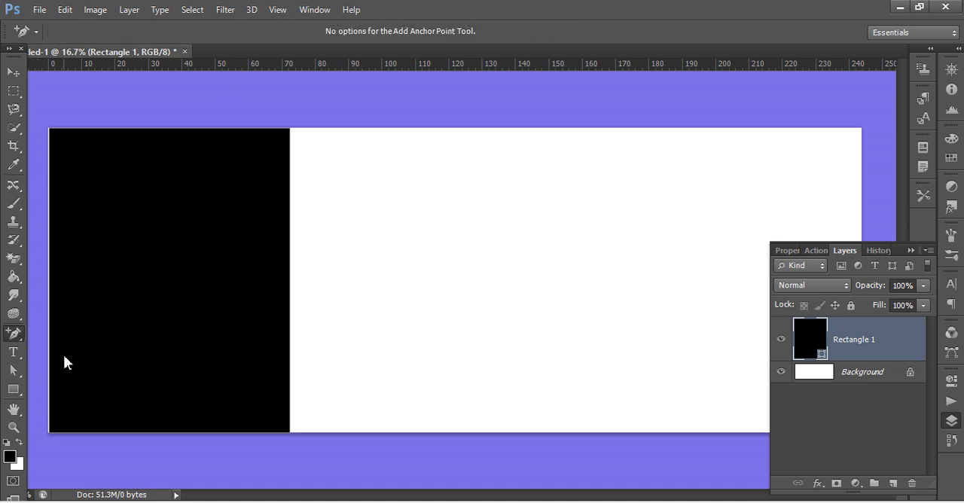
click(12, 334)
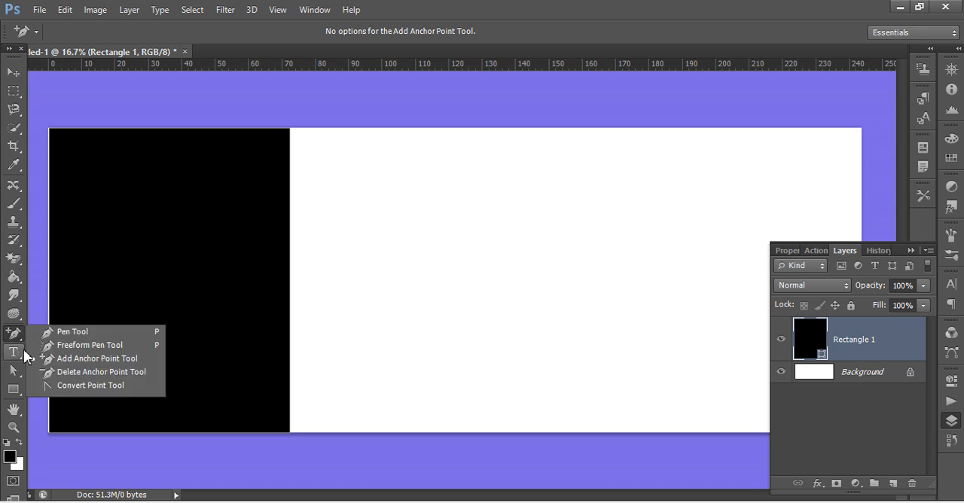
click(66, 359)
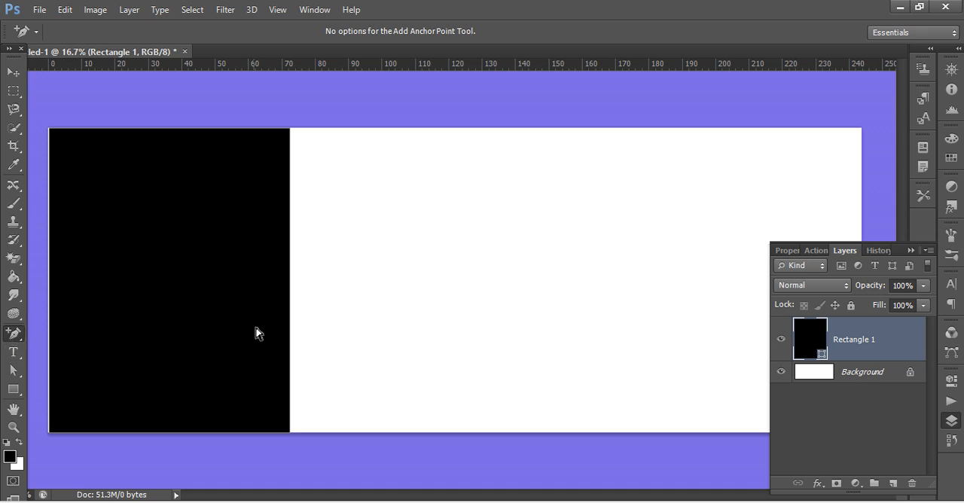
click(290, 281)
drag(290, 283, 339, 284)
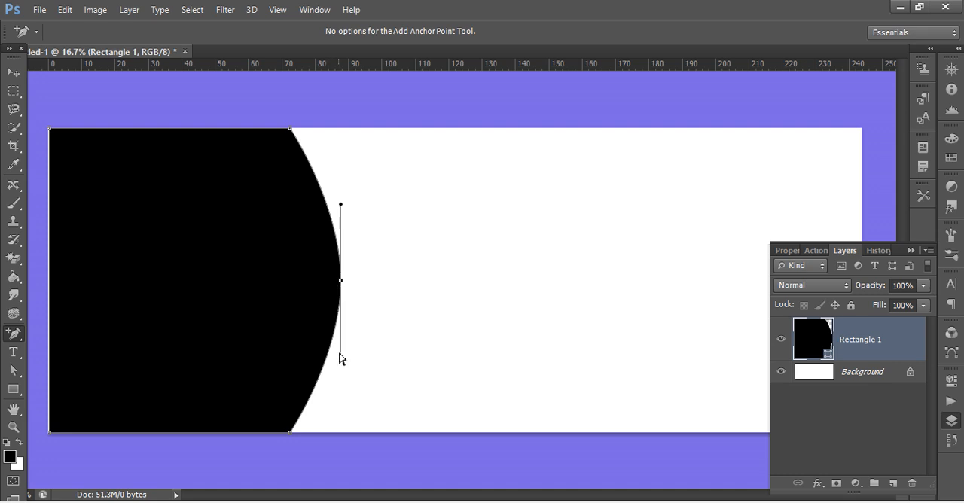
Adjust the new anchor point's direction handles so the edge curves inward above and bulges outward below.
drag(340, 356, 376, 367)
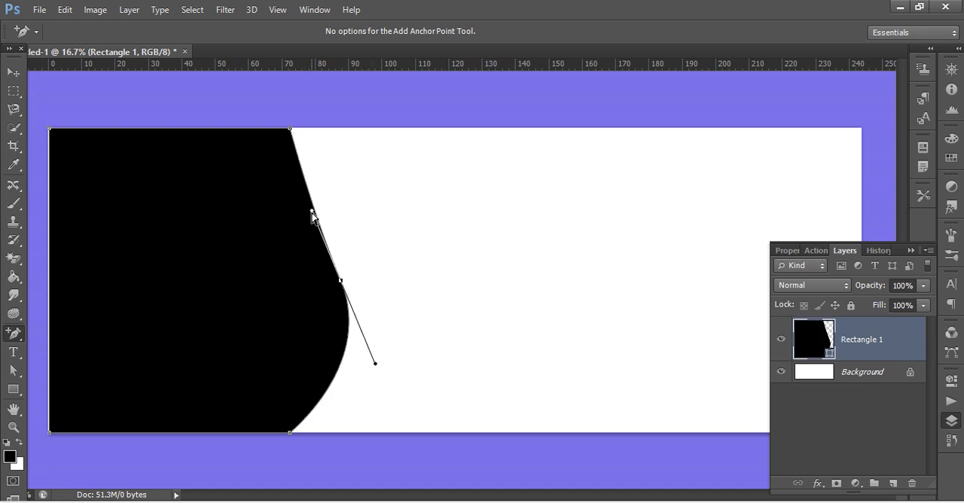
mouse_move(313, 214)
mouse_down()
mouse_move(338, 214)
mouse_move(329, 212)
mouse_up()
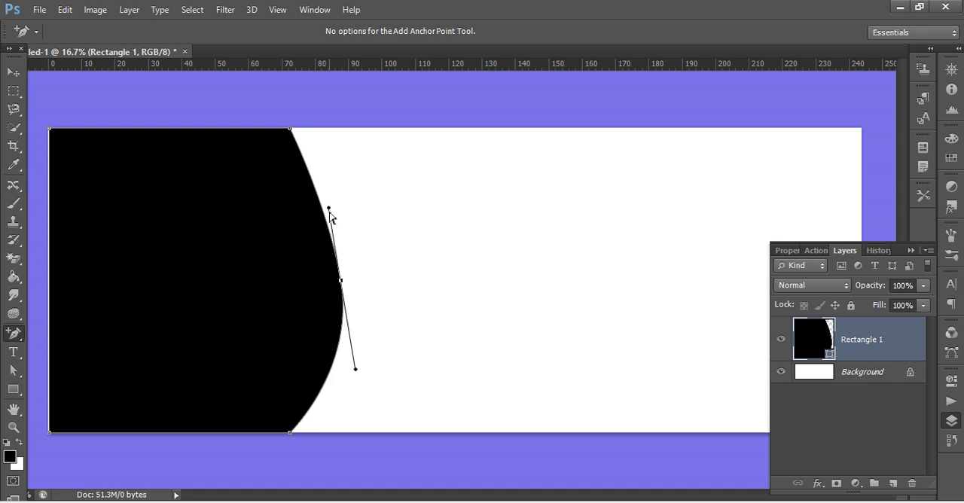
click(326, 215)
drag(330, 210, 305, 224)
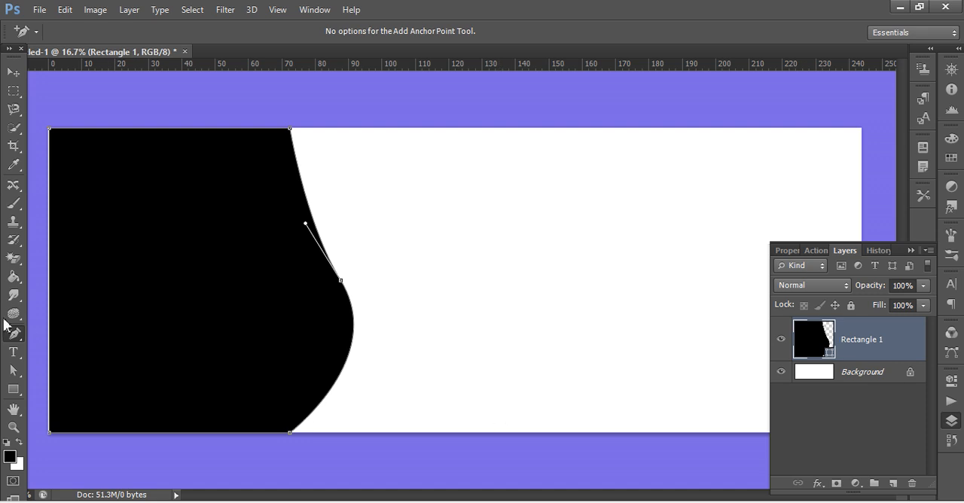
key(Return)
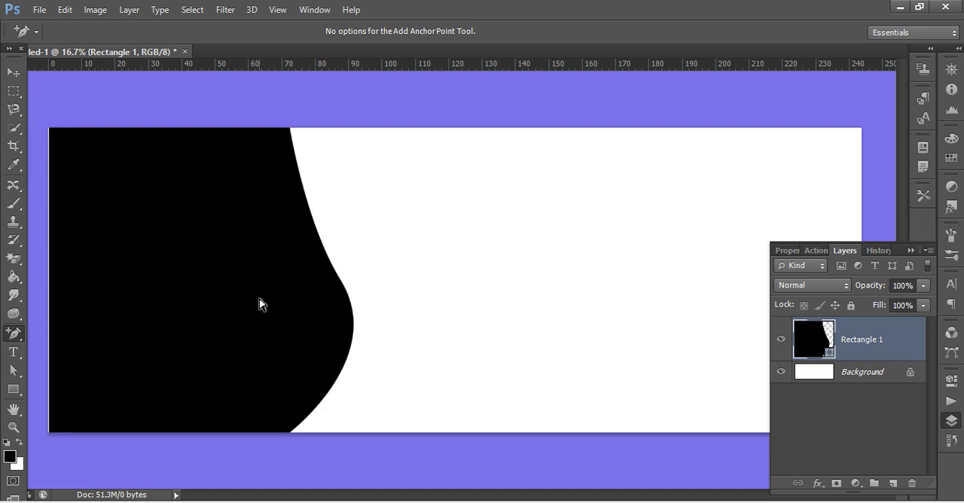
Open the bride photo unnamed (17)-3 and put it and the Untitled-1 document in separate floating windows.
right_click(151, 51)
click(216, 118)
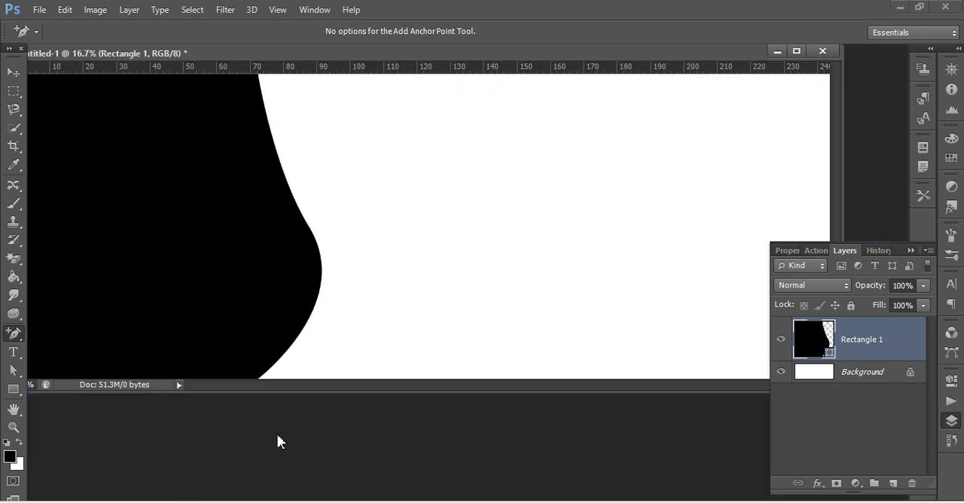
key(ctrl+o)
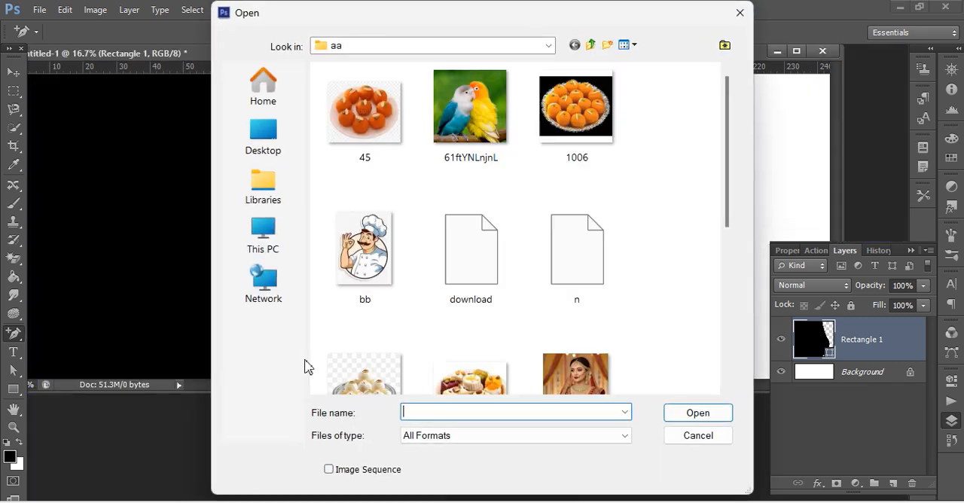
click(574, 370)
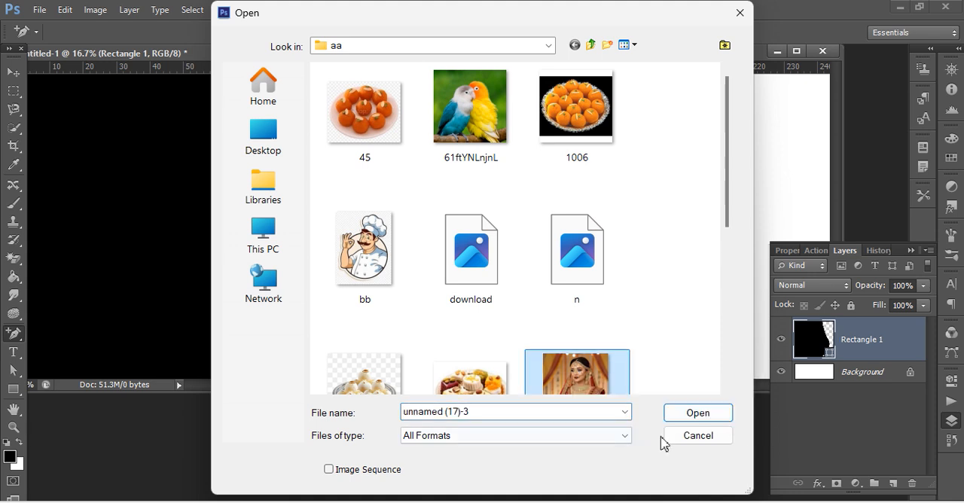
click(681, 414)
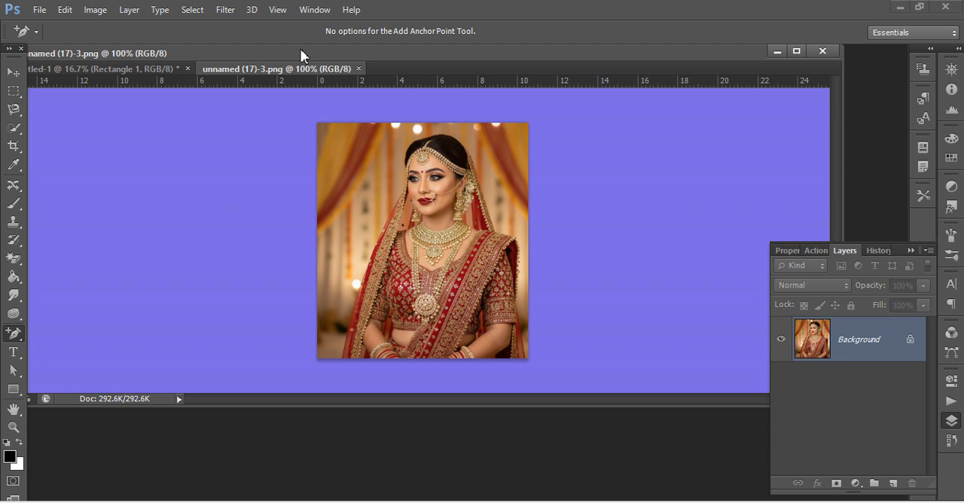
right_click(304, 69)
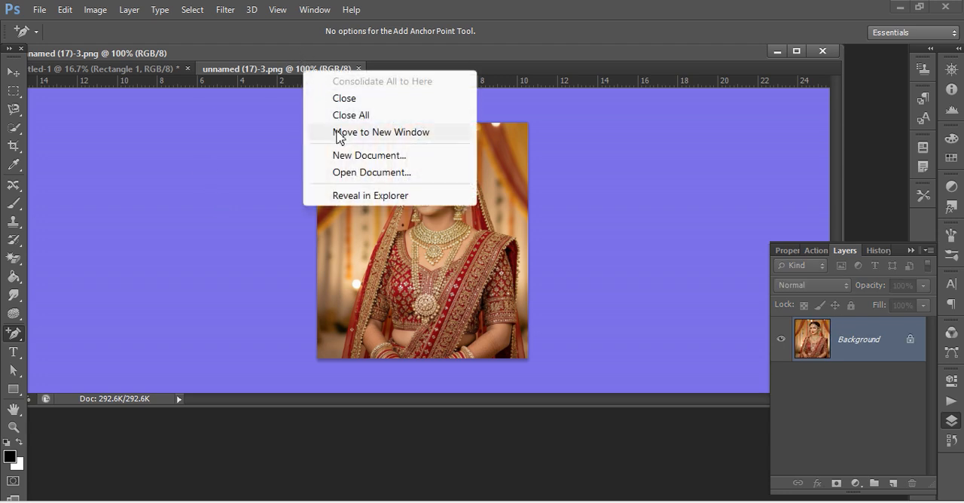
click(337, 135)
Copy the entire bride photo, closing its file, and paste it into Untitled-1 on a new layer.
key(ctrl+a)
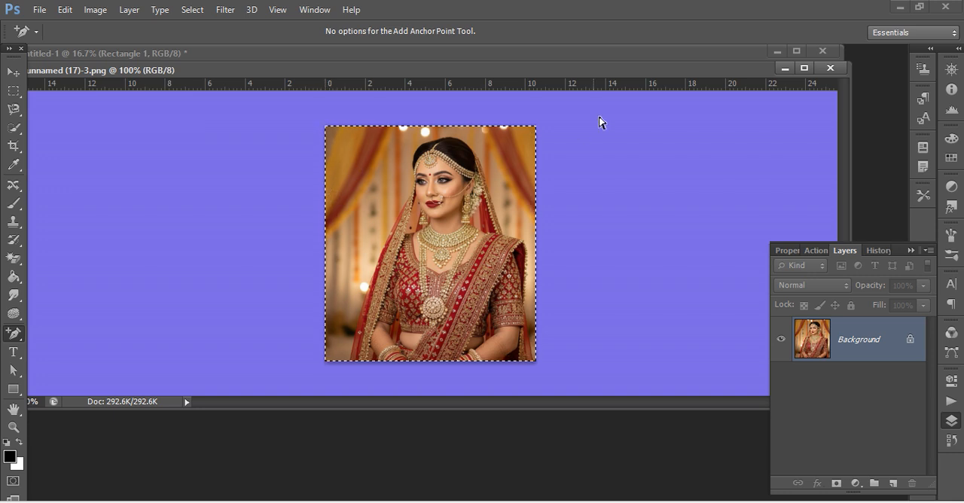
click(830, 68)
click(385, 230)
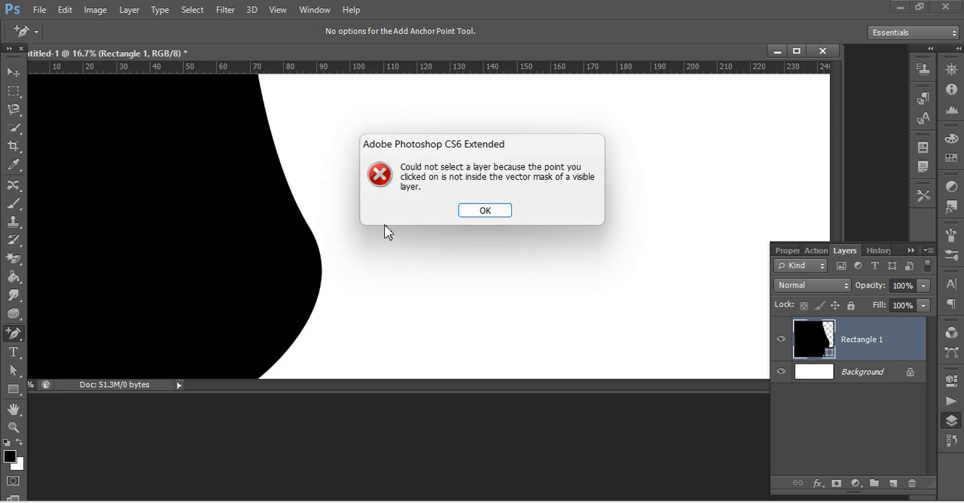
click(508, 210)
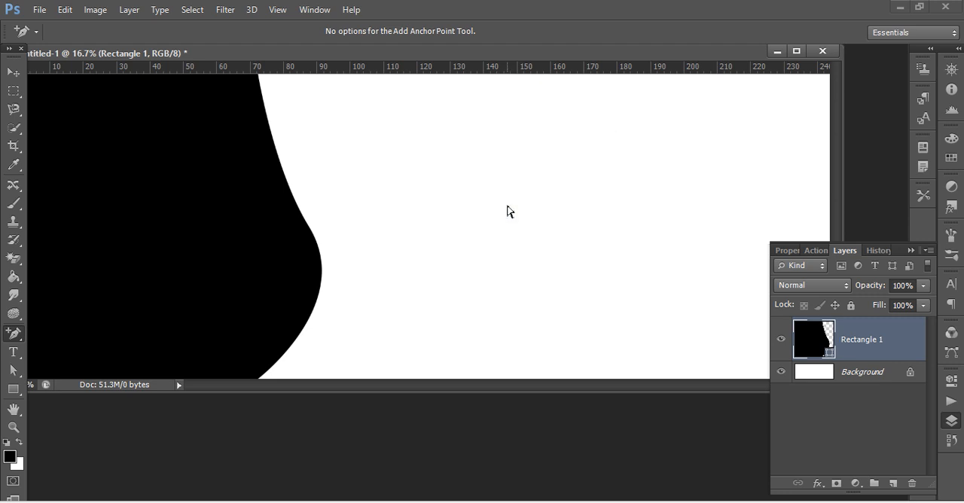
key(ctrl+shift+alt+n)
key(ctrl+v)
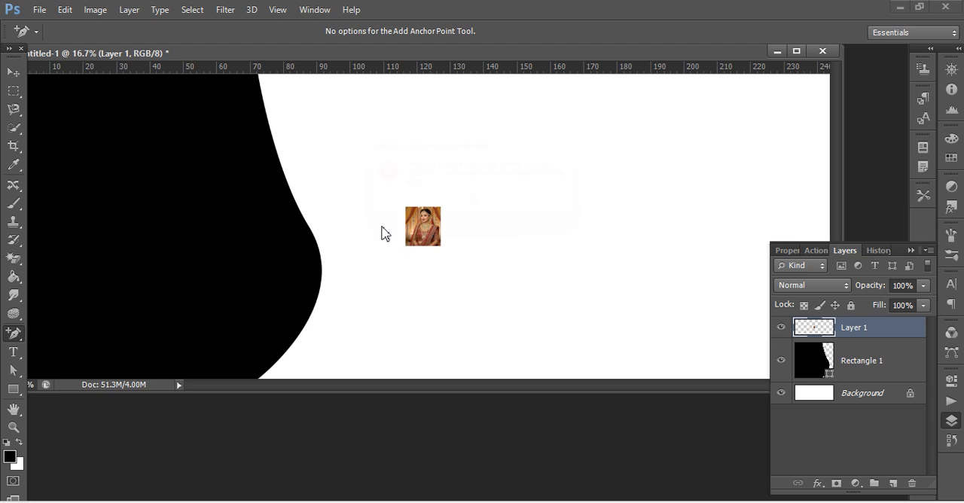
click(384, 231)
click(494, 213)
Enlarge the pasted bride photo with Free Transform and place it over the black shape at the banner's left edge.
key(ctrl+t)
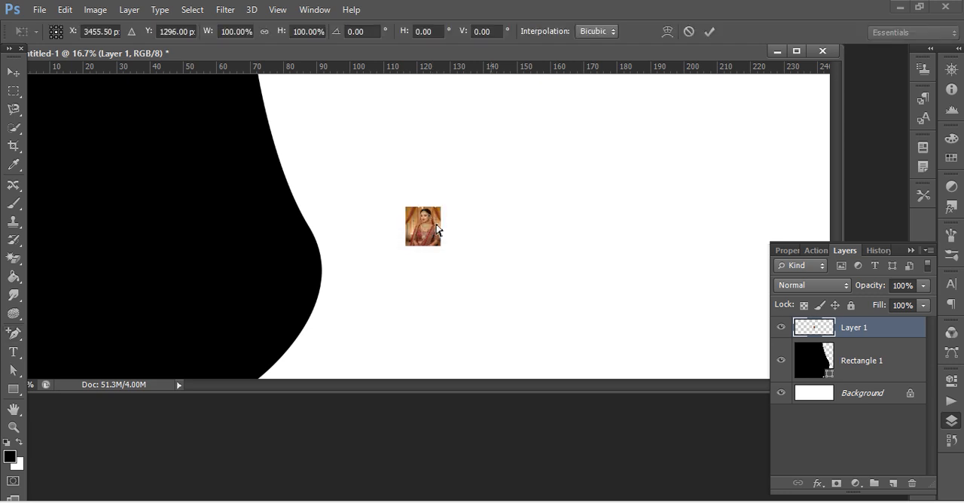
drag(400, 205, 205, 76)
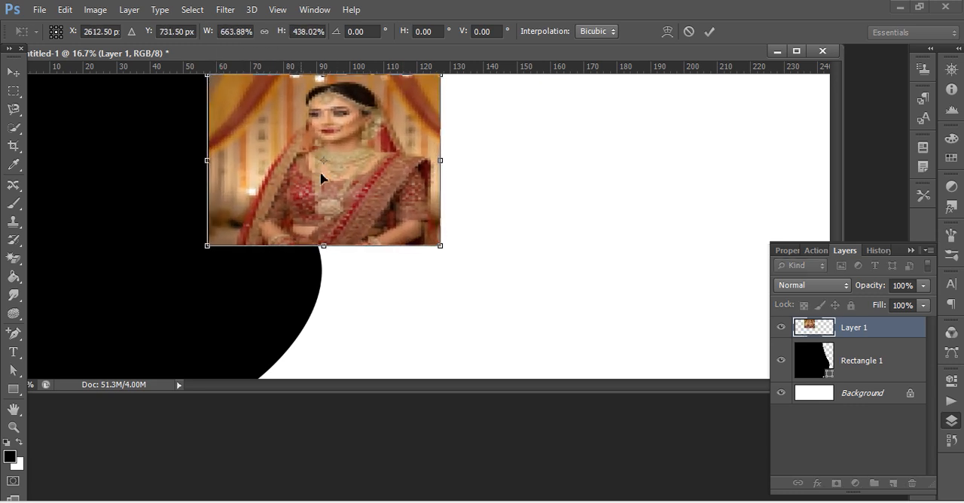
drag(326, 246, 312, 377)
drag(306, 197, 122, 194)
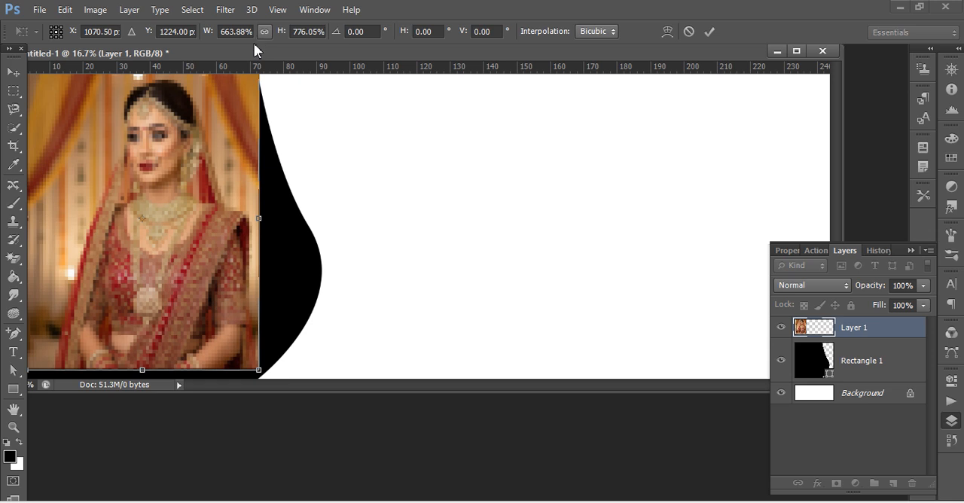
drag(278, 53, 294, 89)
drag(237, 251, 197, 247)
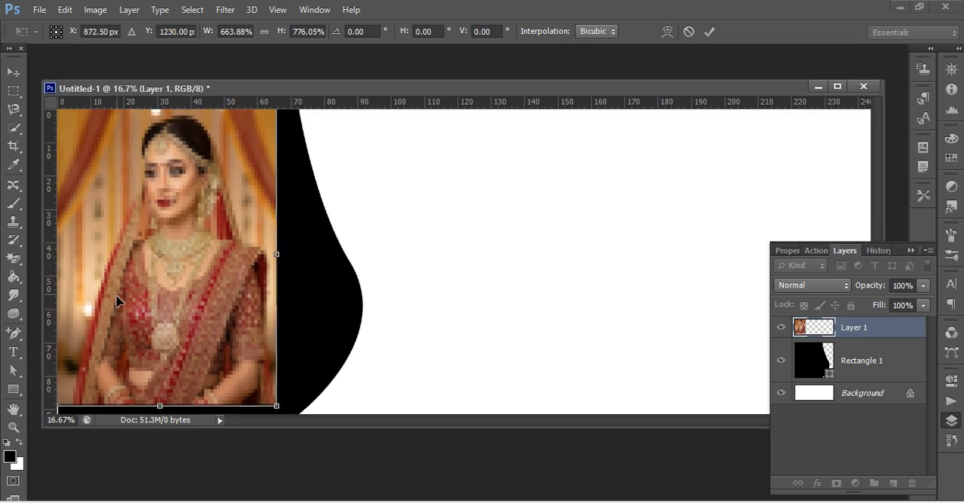
drag(43, 288, 18, 288)
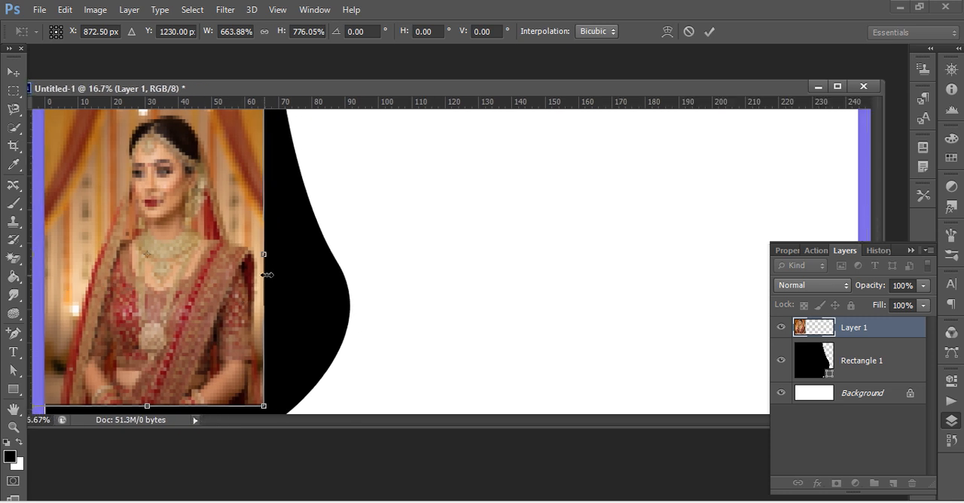
Stretch the bride photo to about 908% width and 796% height so it covers the black shape, and apply the transform.
drag(266, 256, 349, 257)
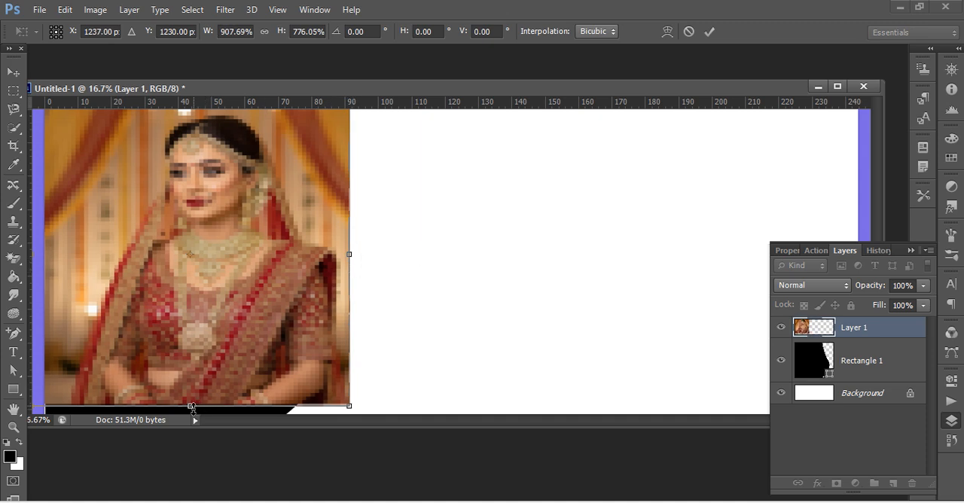
drag(192, 408, 183, 435)
drag(230, 475, 237, 469)
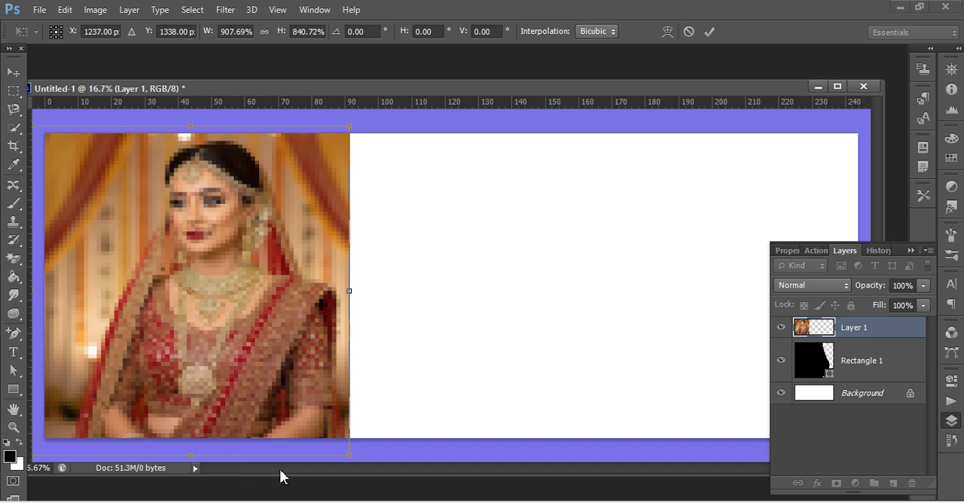
drag(192, 455, 195, 429)
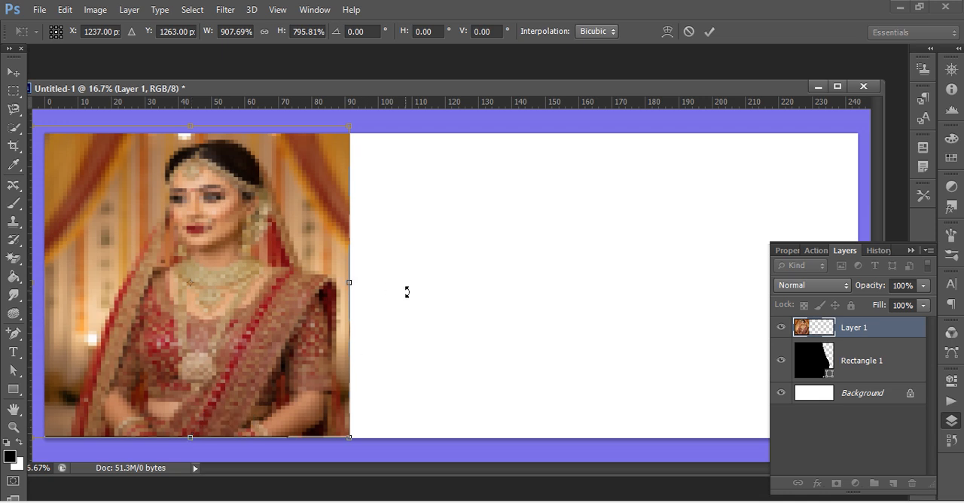
key(Return)
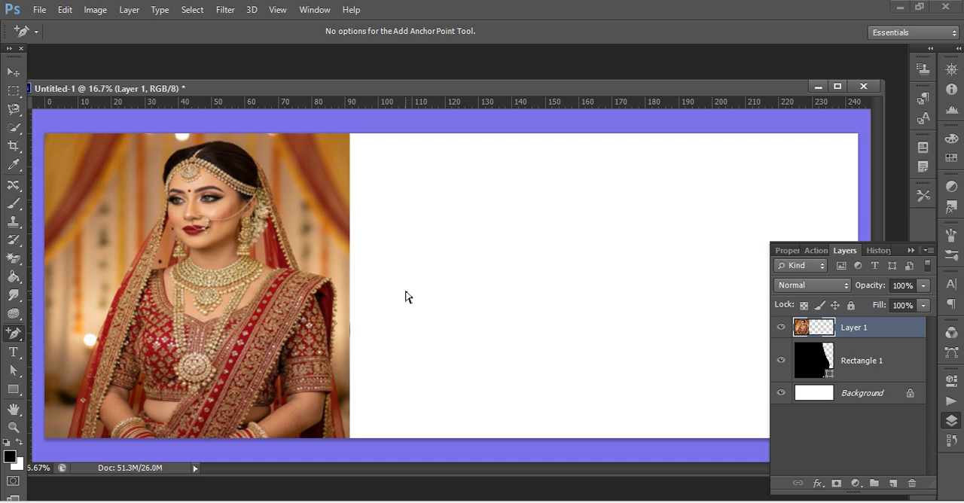
Clip the bride photo layer to the curved shape below it and select the Rectangle 1 layer.
key(ctrl+alt+g)
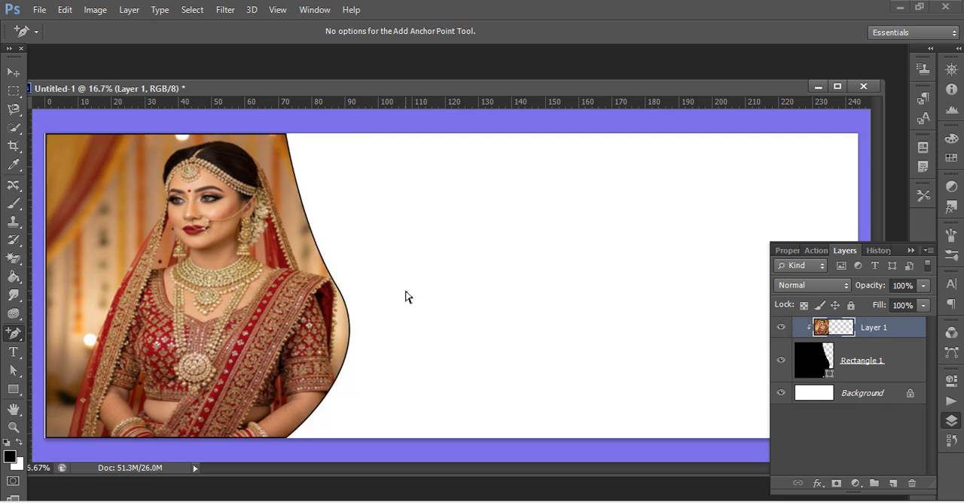
key(alt+bracketleft)
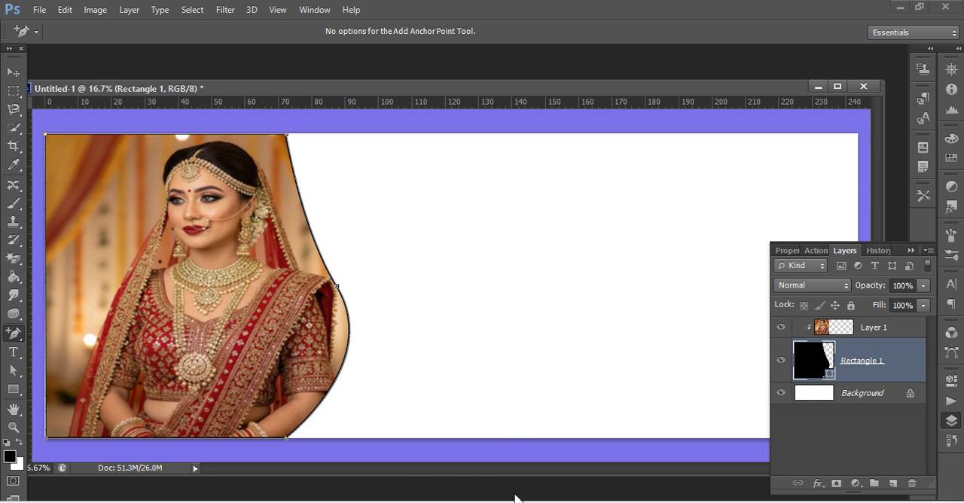
mouse_move(609, 502)
key(ctrl+o)
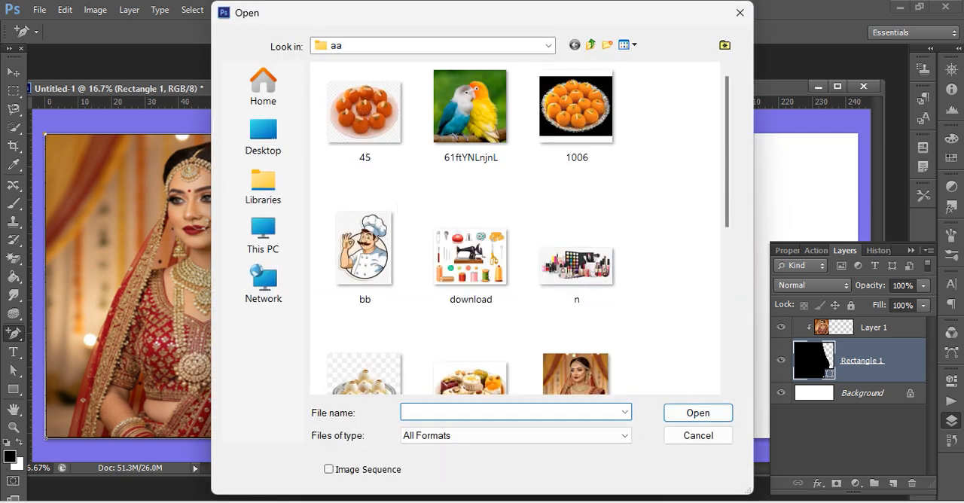
click(740, 13)
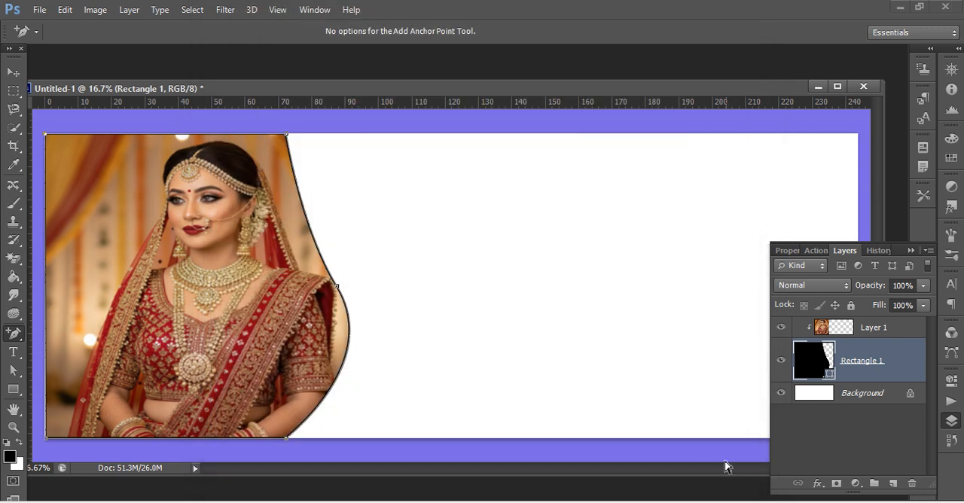
Switch to Chrome, close the old sewing machine search, and search Google for "red png background".
click(592, 501)
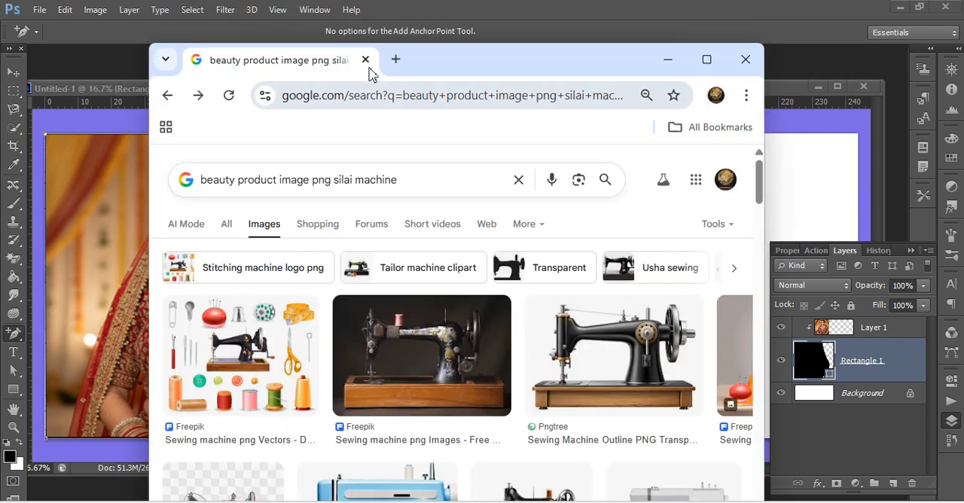
click(364, 61)
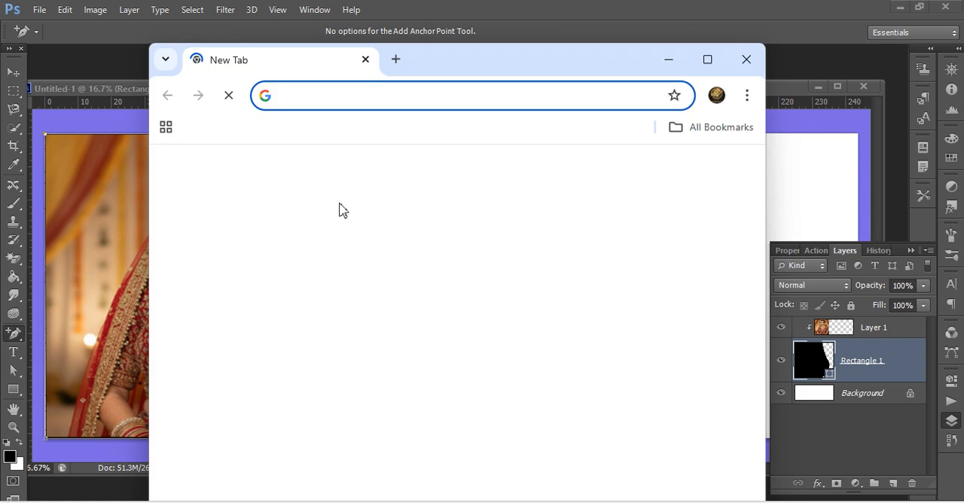
click(362, 104)
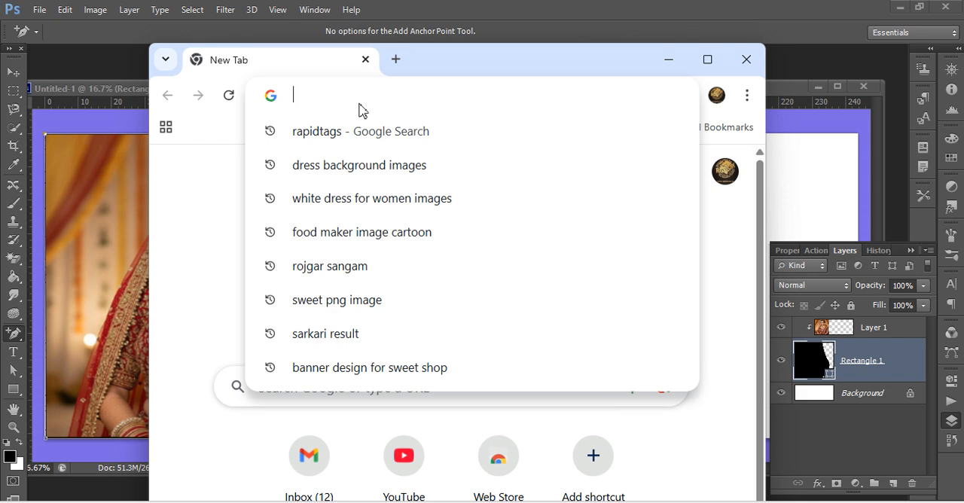
text(reb)
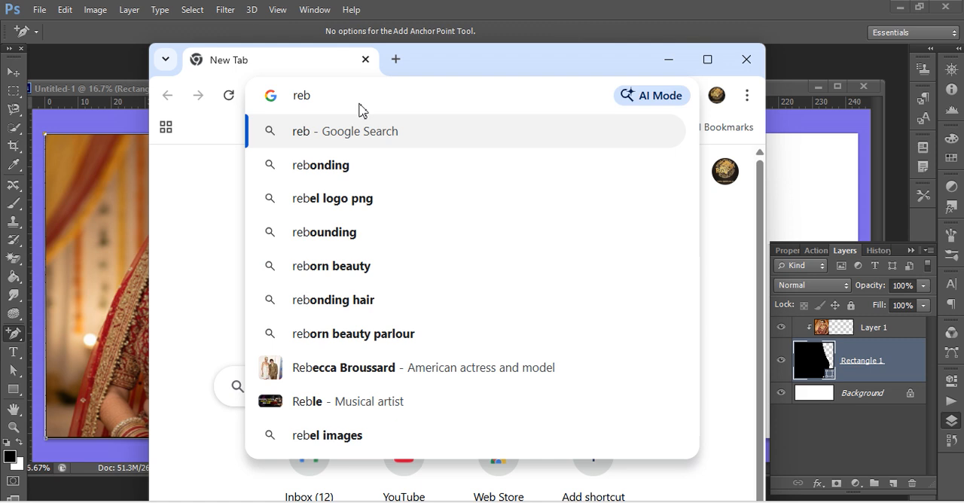
key(BackSpace)
click(360, 173)
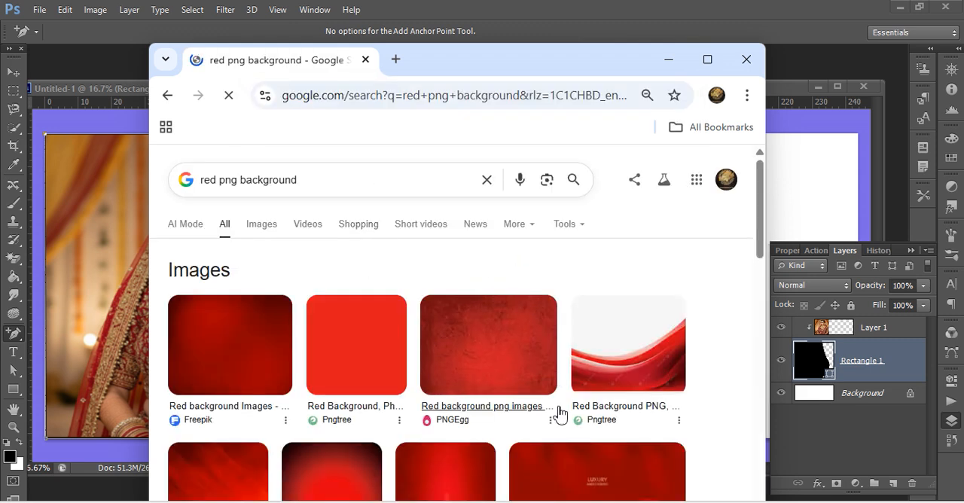
Look through the red background image results and preview the Pngtree image with red waves on white.
scroll(544, 445, down, 3)
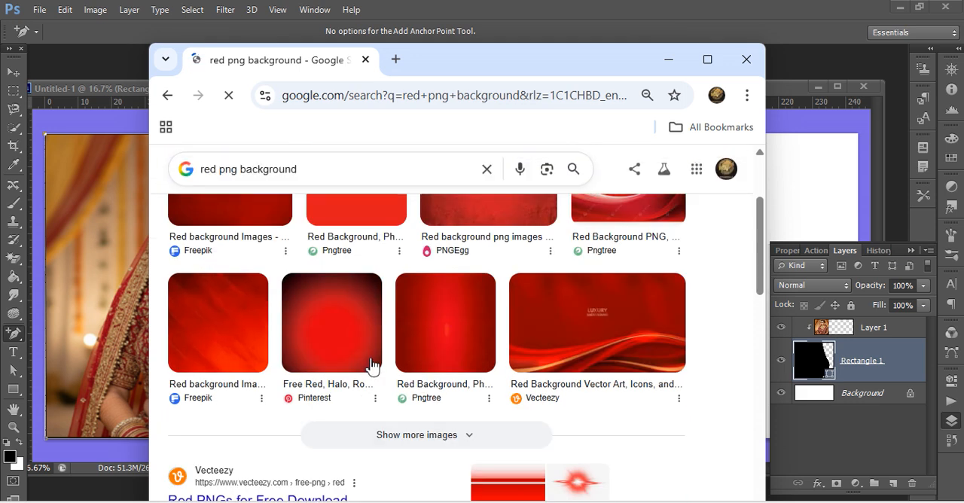
scroll(370, 366, down, 1)
scroll(570, 424, up, 5)
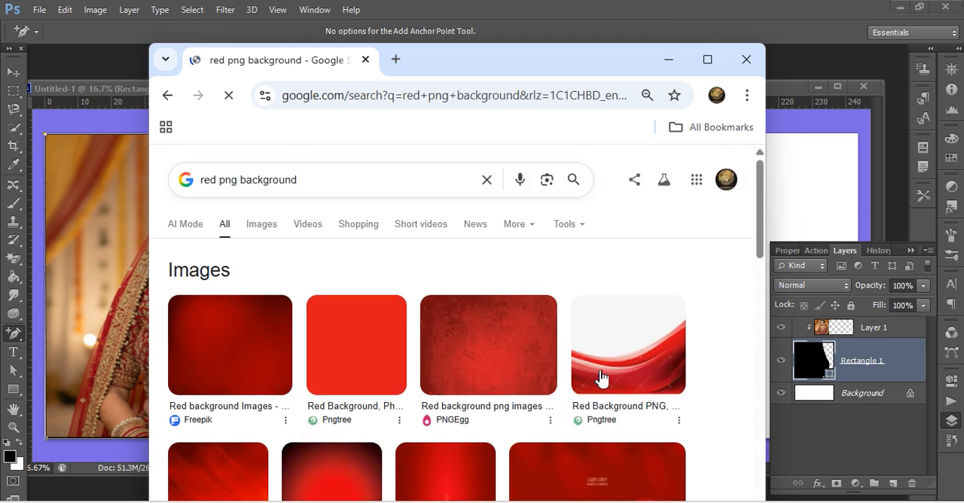
click(602, 373)
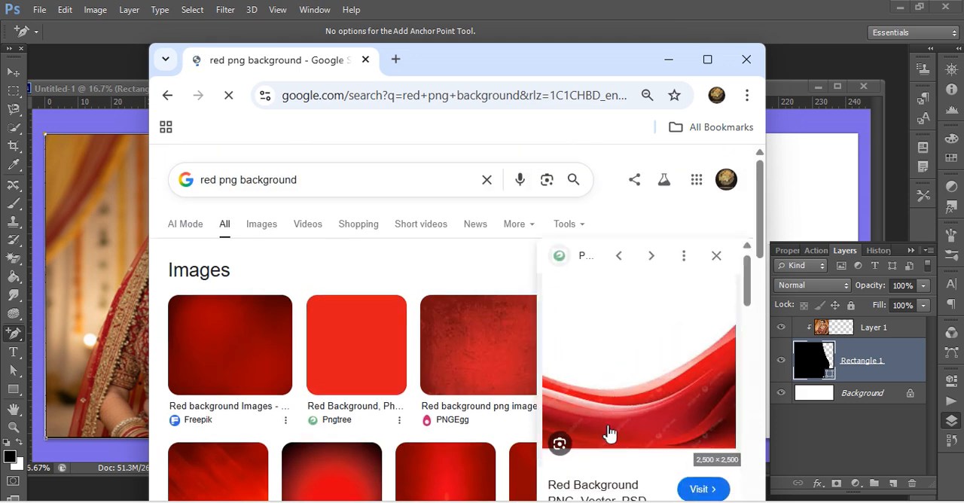
Browse the related images and preview the Red Wavy Shapes image from Pngtree.
scroll(609, 435, down, 5)
scroll(610, 433, down, 1)
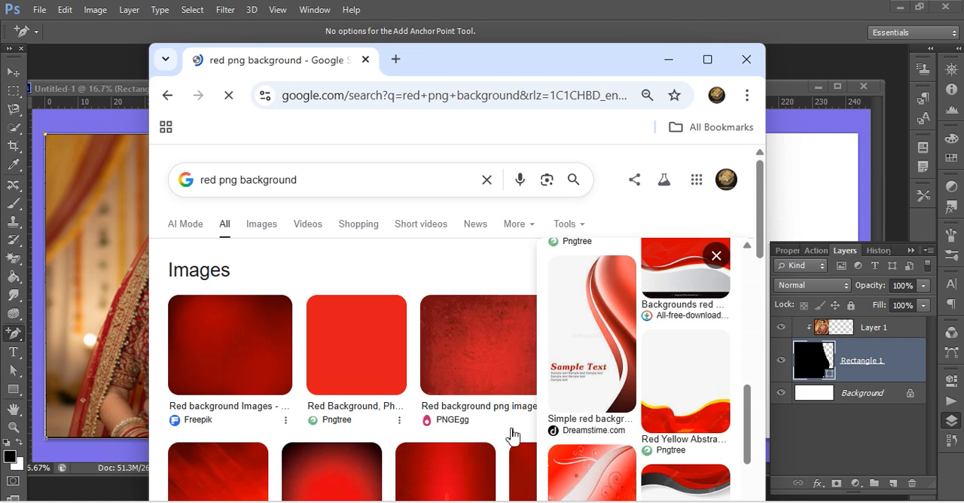
scroll(651, 423, down, 1)
scroll(652, 423, down, 2)
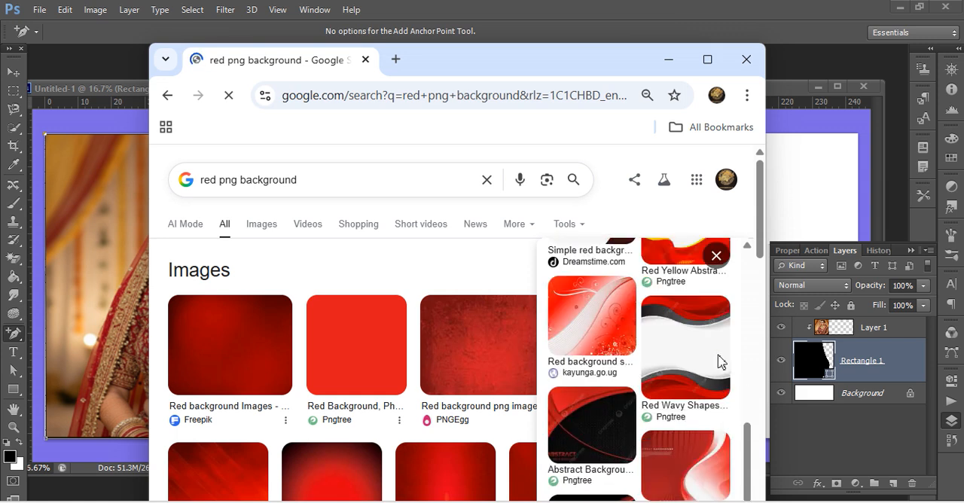
scroll(715, 387, down, 2)
scroll(716, 387, up, 3)
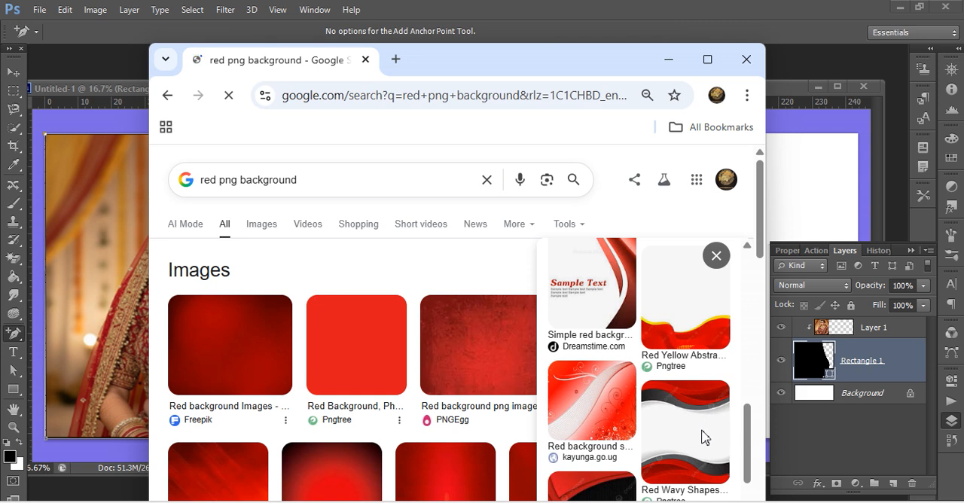
click(705, 436)
Browse further related images and preview the ornamental Oxblood Red Background image.
scroll(669, 418, down, 3)
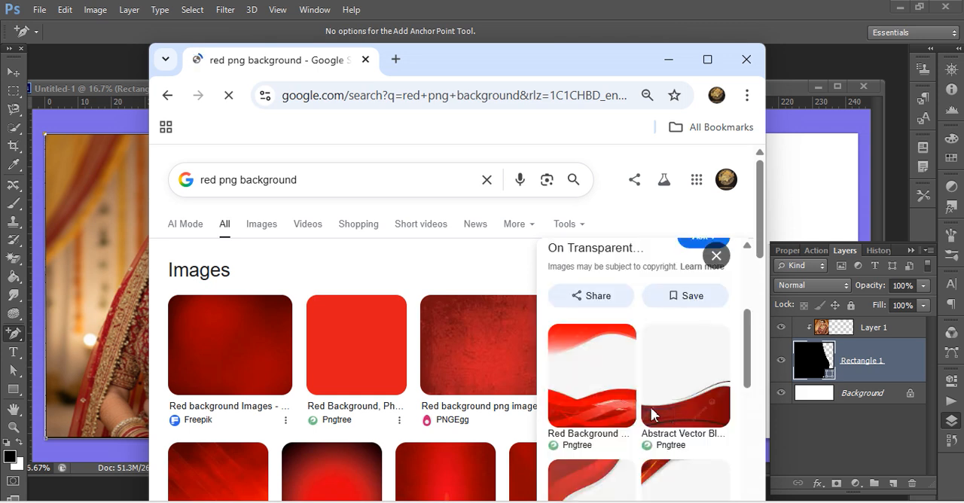
scroll(644, 422, down, 5)
scroll(632, 429, down, 3)
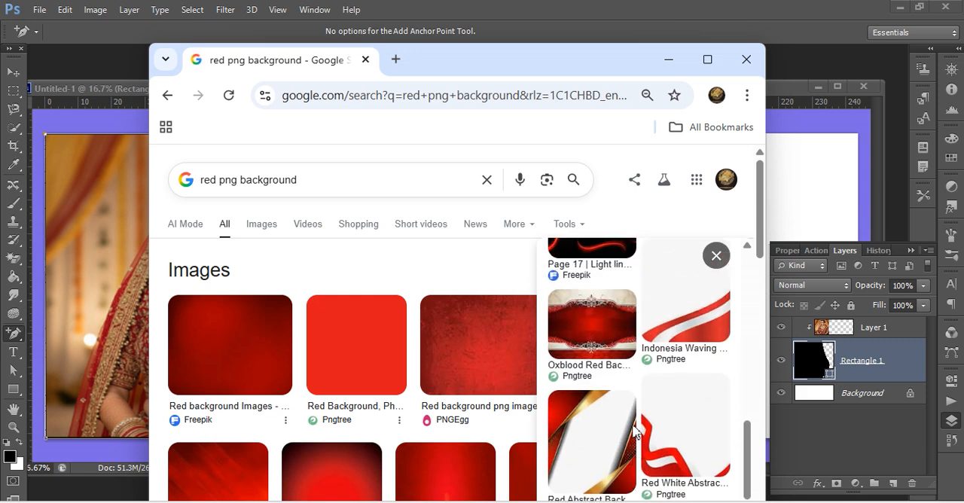
scroll(632, 430, down, 4)
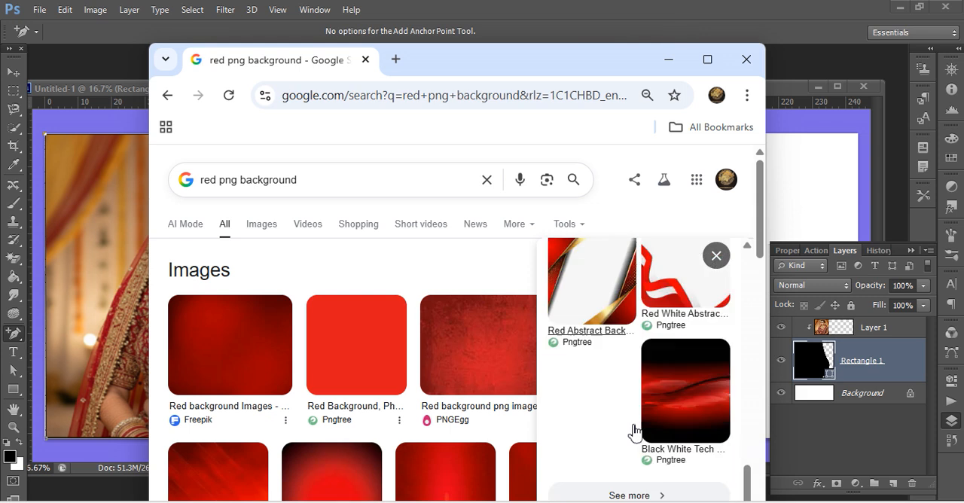
scroll(632, 430, up, 2)
scroll(633, 429, up, 3)
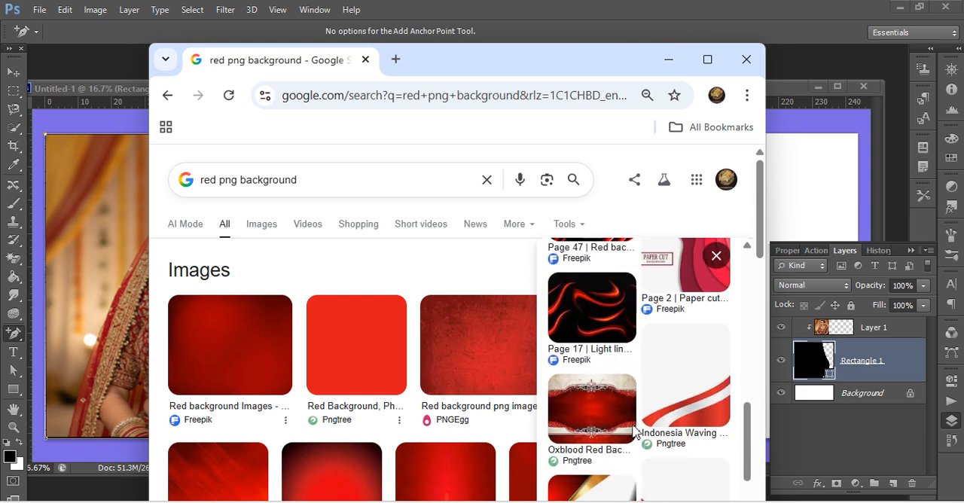
click(633, 422)
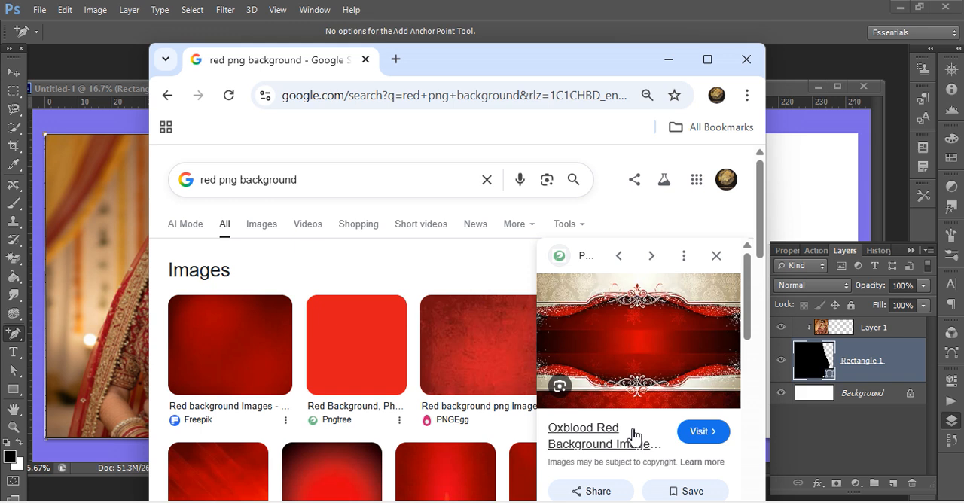
Browse the images related to the Oxblood background and preview the All Original Red Background image from Pngtree.
scroll(633, 435, down, 3)
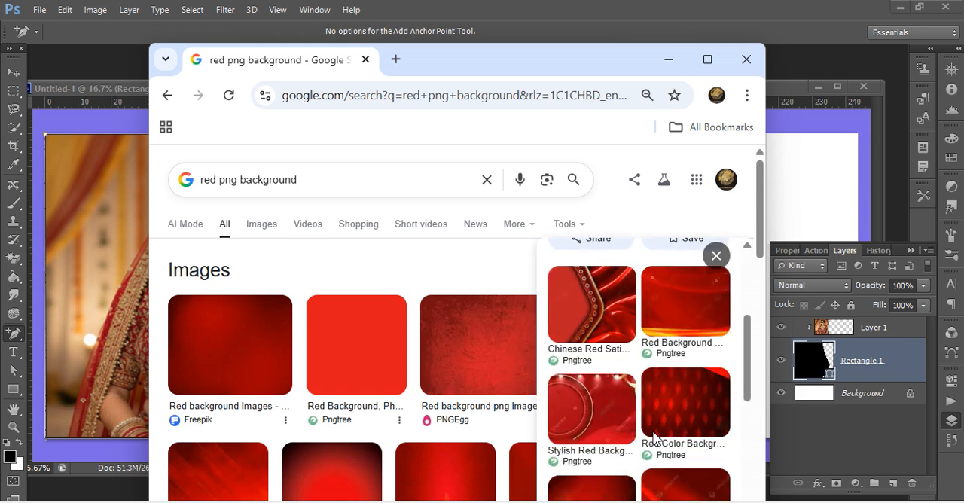
scroll(630, 429, down, 1)
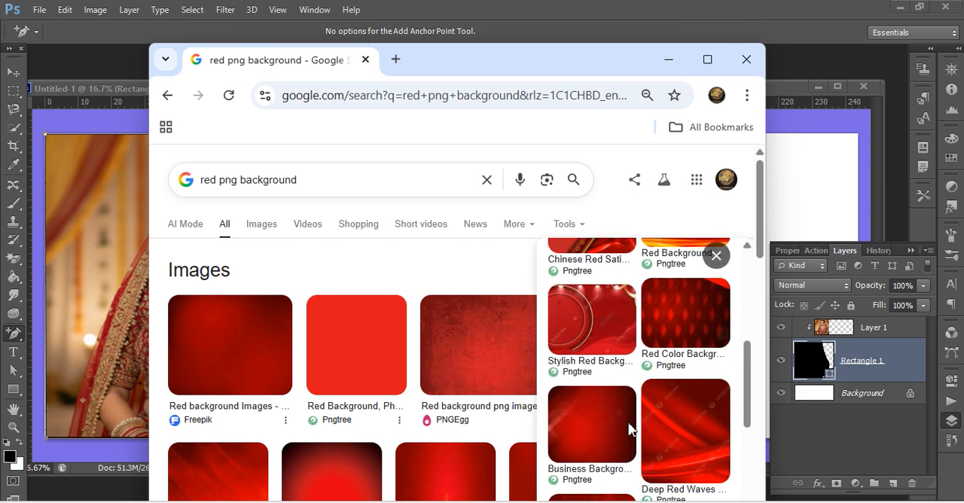
scroll(630, 431, down, 2)
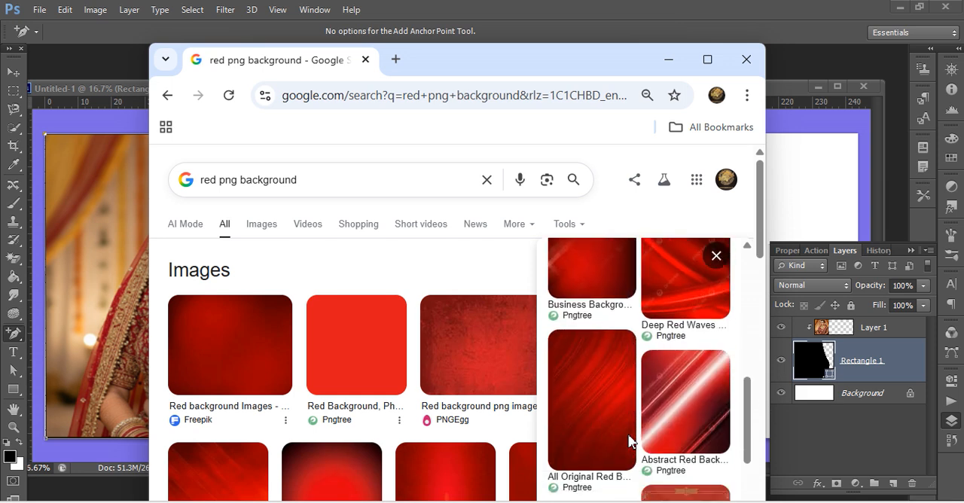
scroll(629, 442, up, 2)
scroll(630, 441, up, 3)
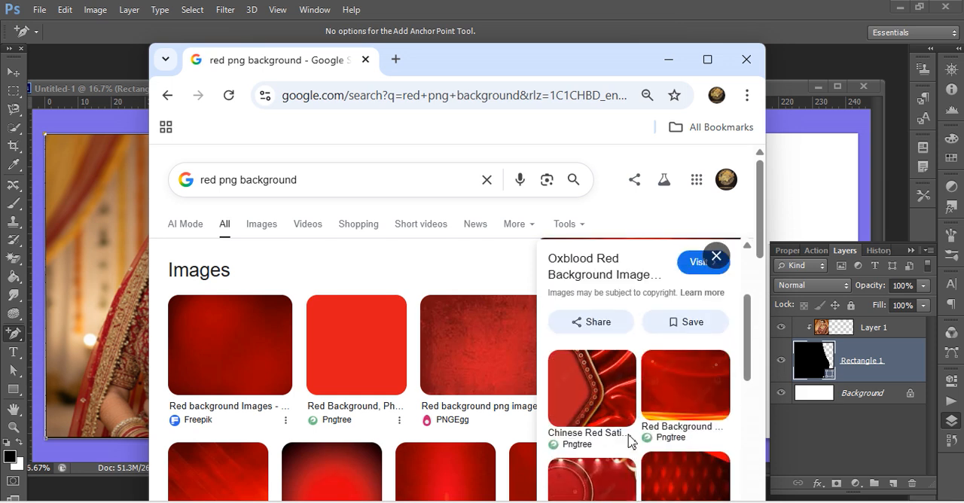
scroll(630, 441, down, 5)
scroll(628, 441, up, 2)
scroll(629, 441, down, 1)
scroll(624, 434, down, 3)
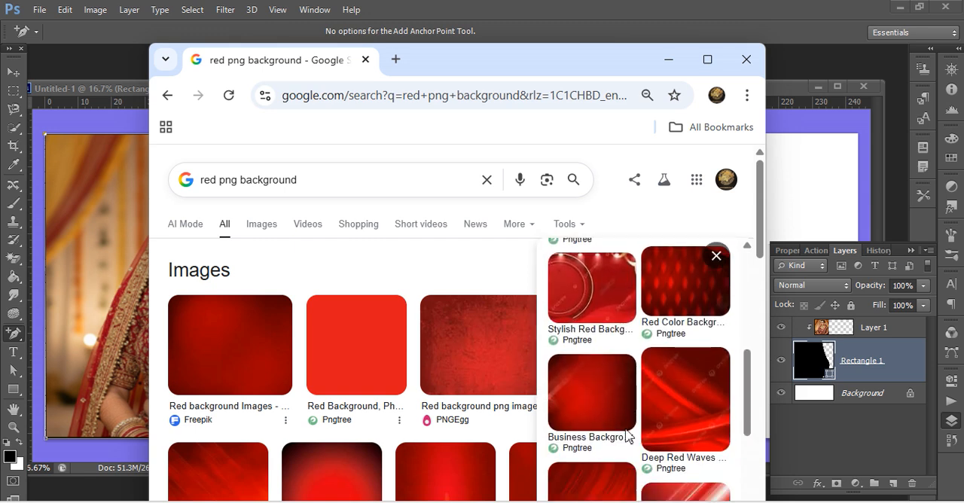
click(608, 403)
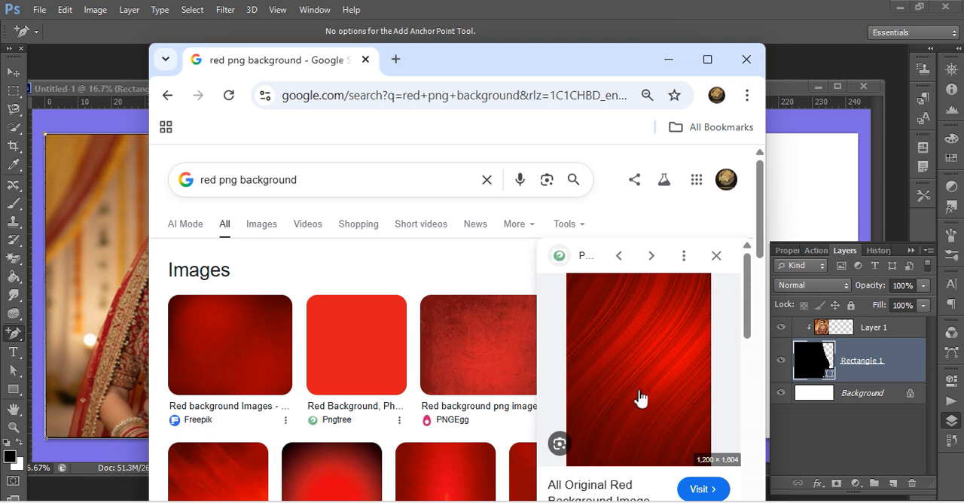
Copy the All Original Red Background image from the browser and paste it into the Photoshop banner directly above the Background layer.
right_click(636, 393)
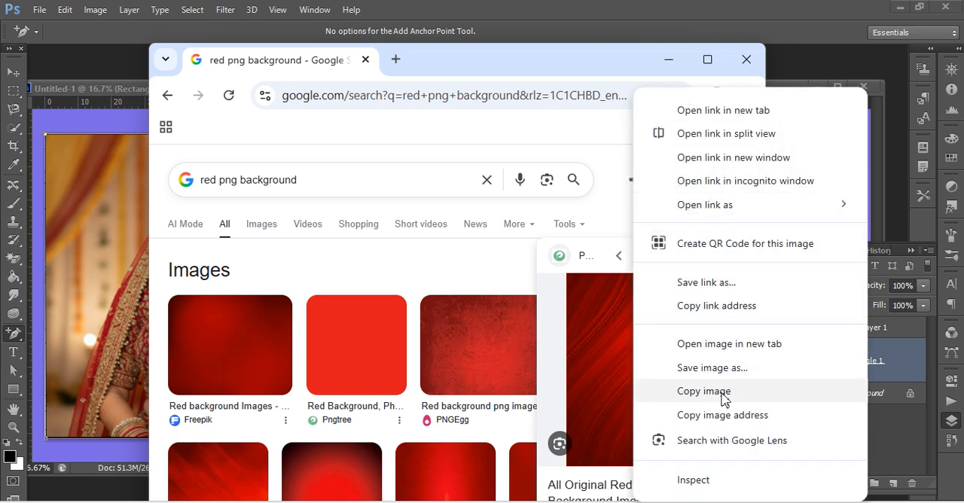
click(663, 393)
click(673, 59)
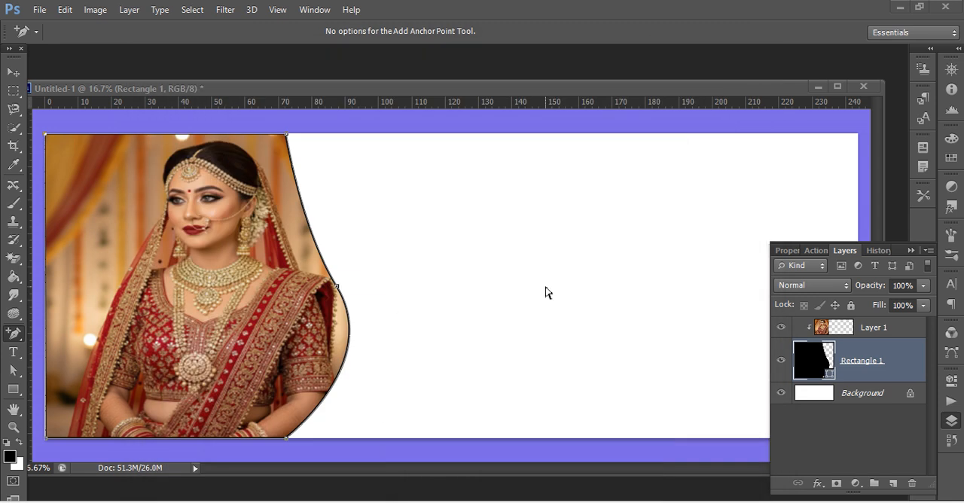
click(824, 398)
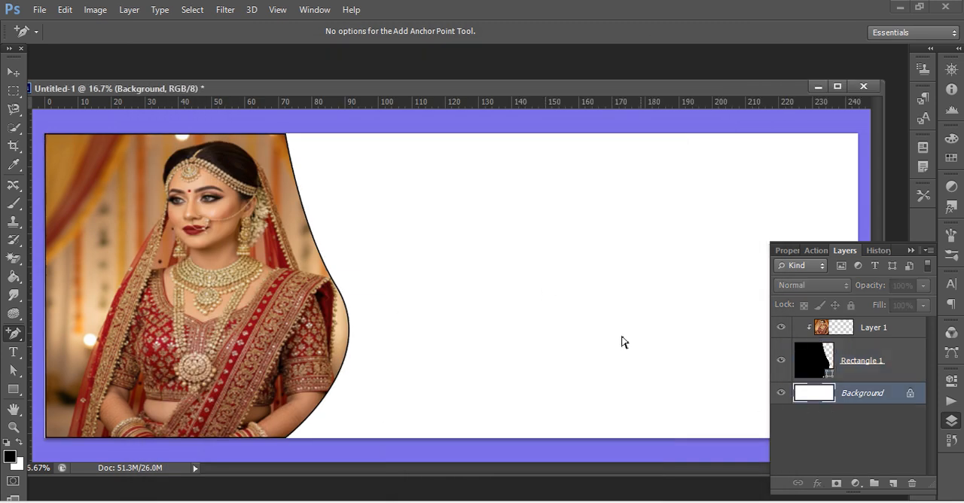
key(ctrl+v)
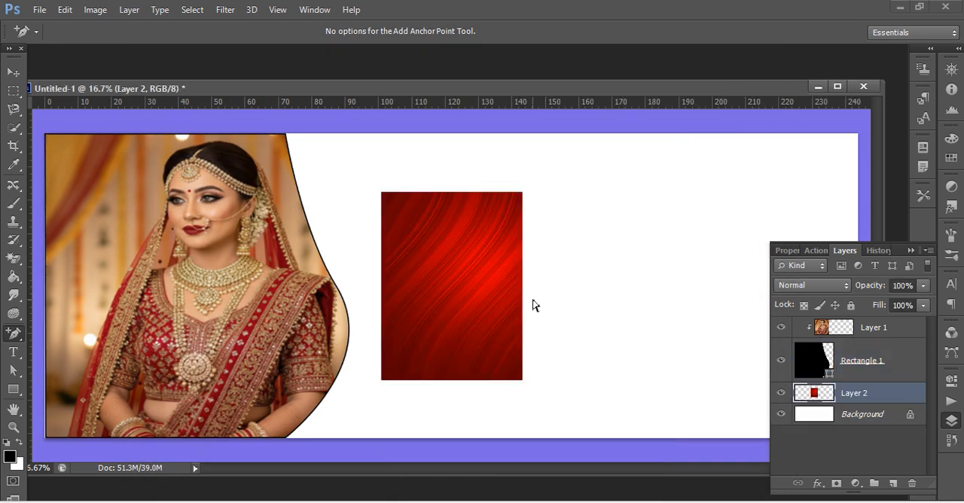
Align the red image with the banner's upper edge behind the bride shape and stretch it to 424.5% width and 161.6% height.
click(481, 290)
click(482, 209)
click(12, 71)
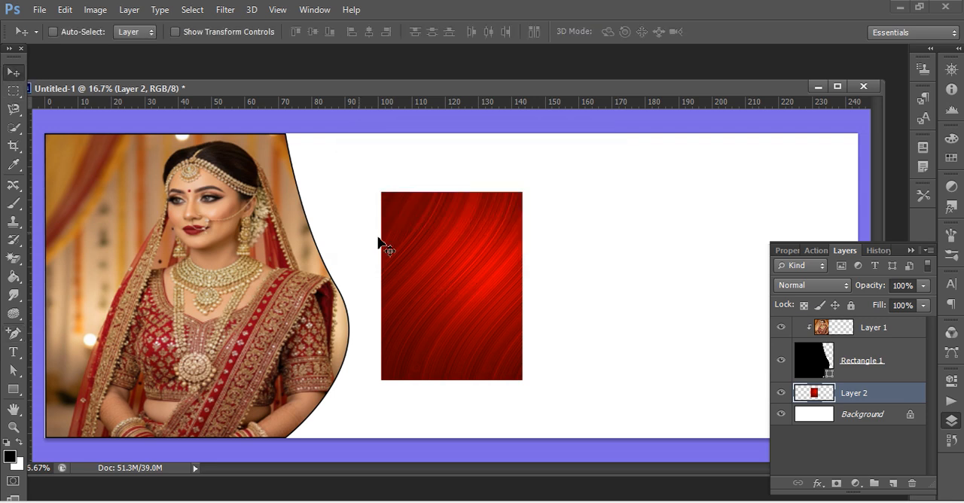
drag(467, 241, 378, 186)
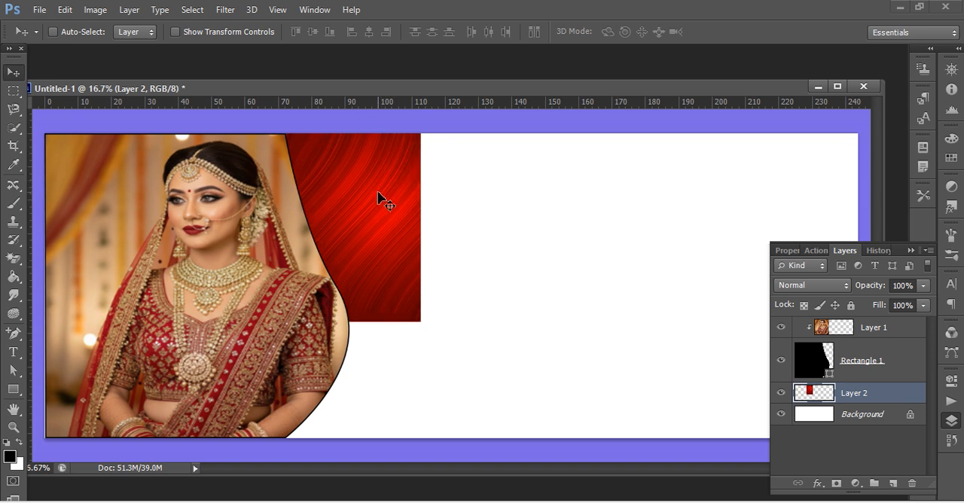
key(ctrl+t)
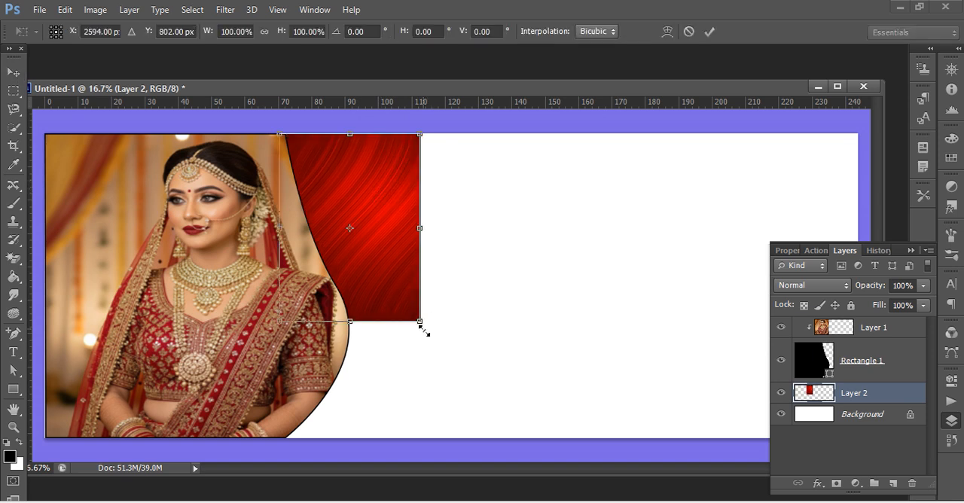
drag(424, 324, 888, 439)
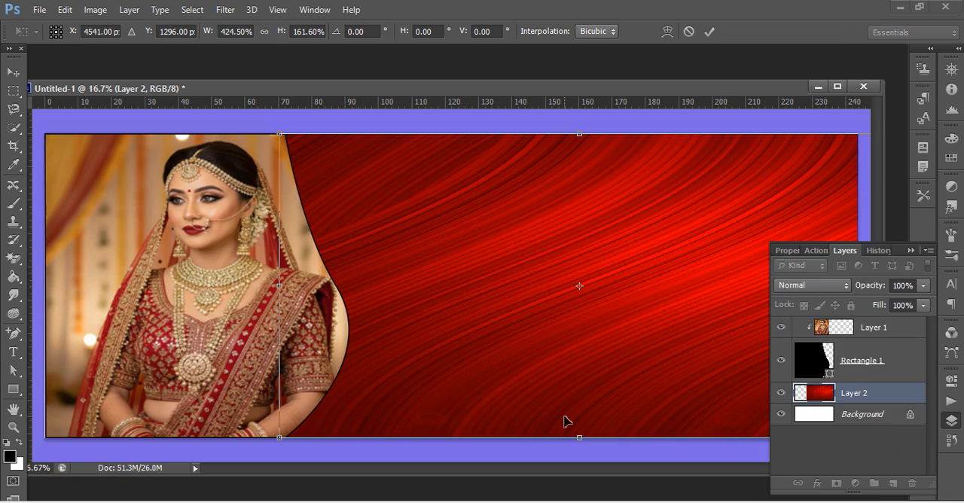
key(Return)
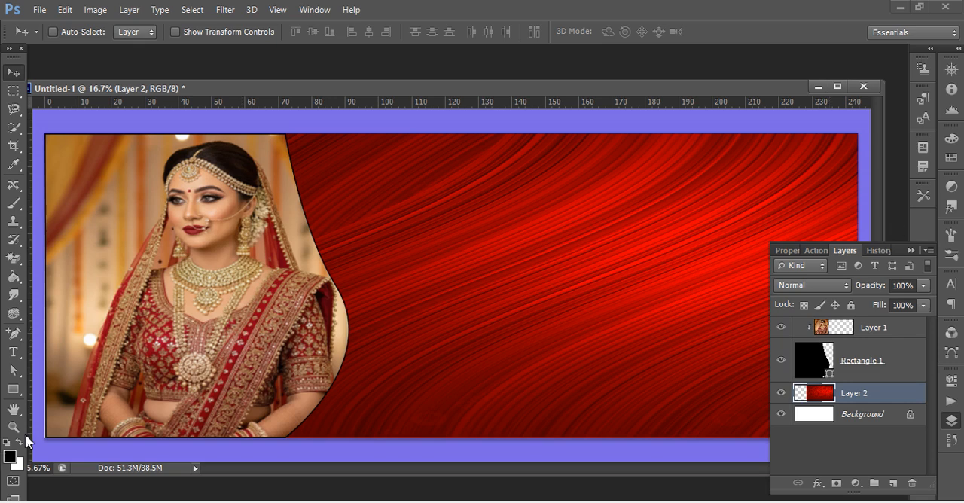
Start a text line on the red area beside the bride with the font Kruti Dev 010 at 72 pt.
click(13, 353)
click(368, 184)
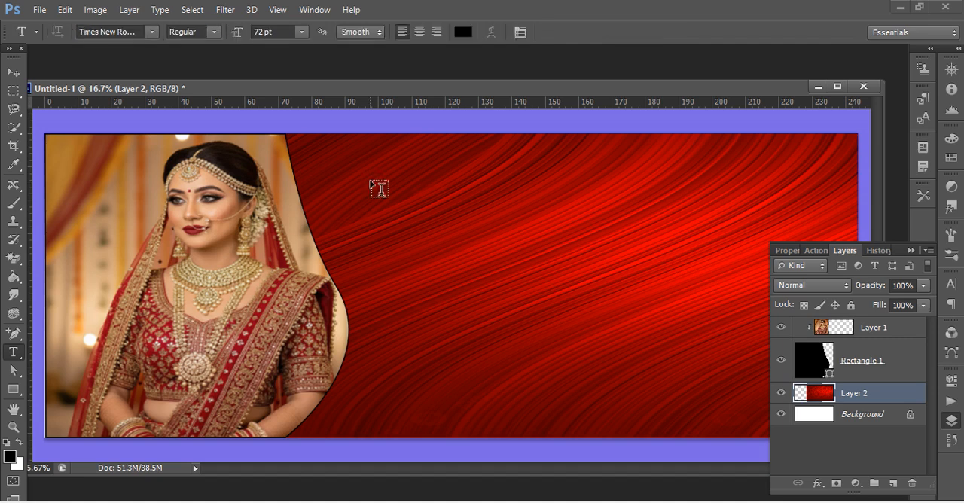
click(379, 190)
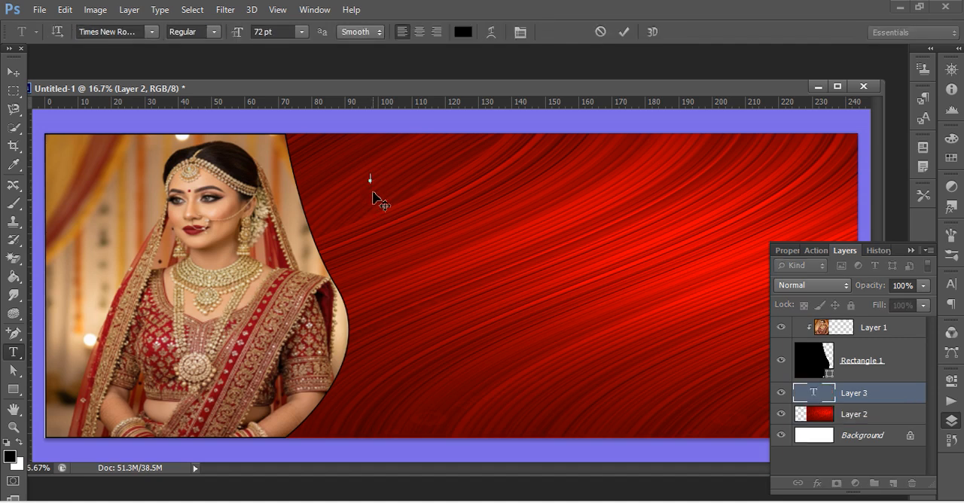
click(301, 33)
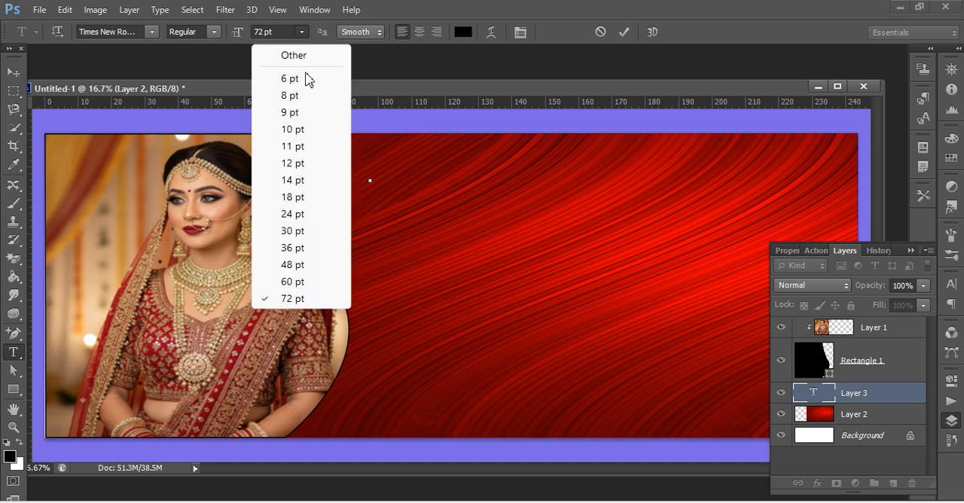
click(320, 300)
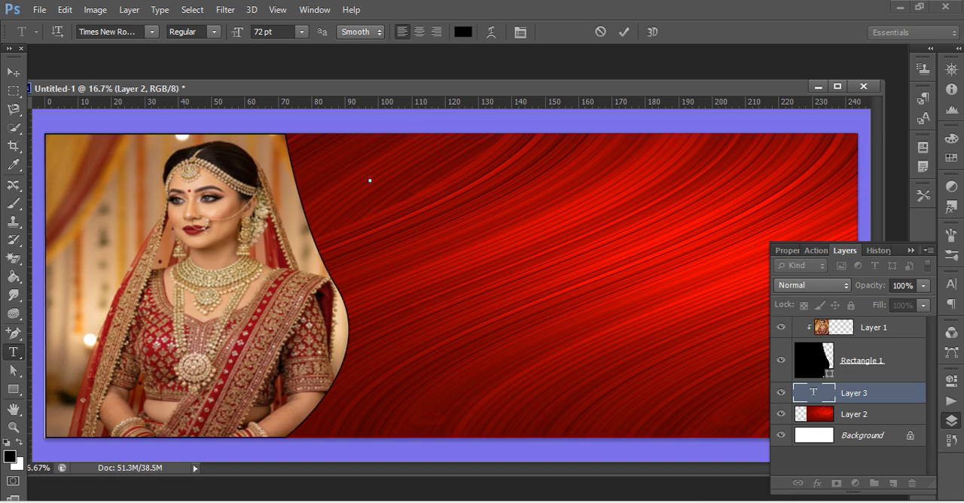
click(136, 32)
text(kru)
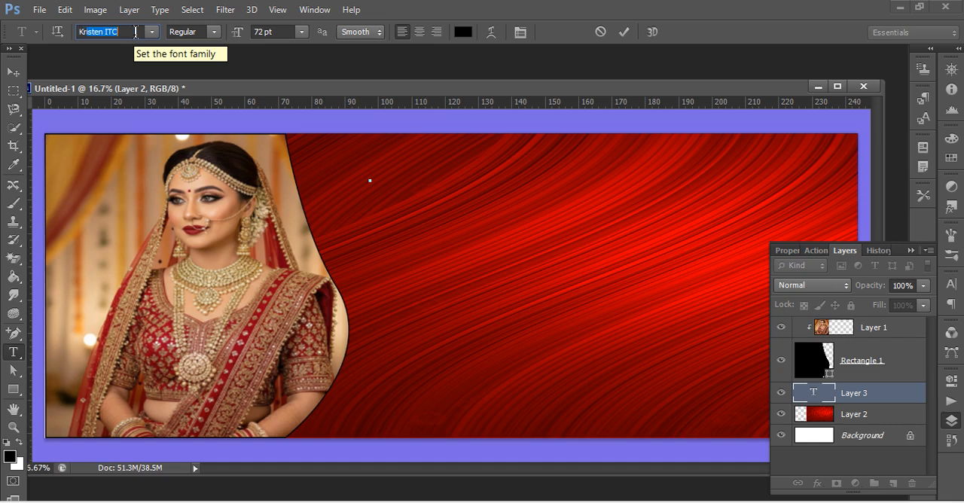
key(Return)
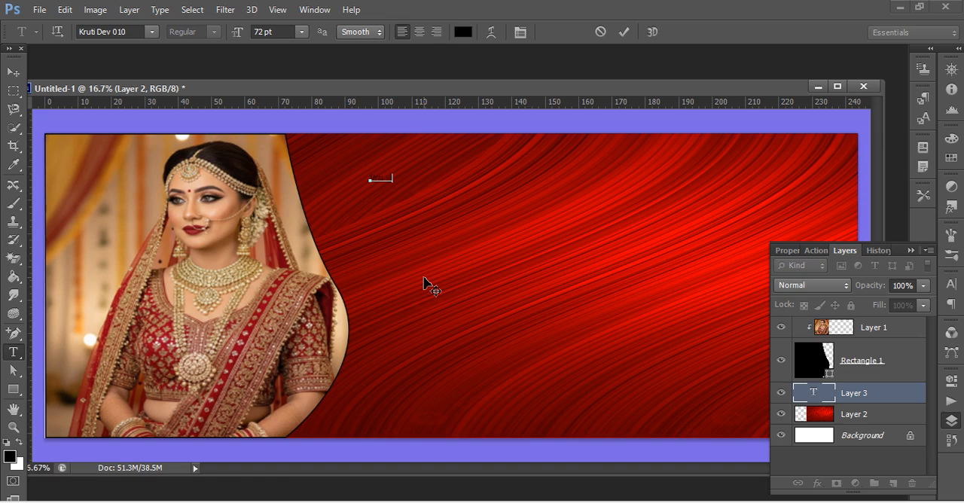
Enter the Hindi title "सिया ब्युटी पार्लर" and enlarge it across the red area to about 560 pt.
text(k)
key(ctrl+t)
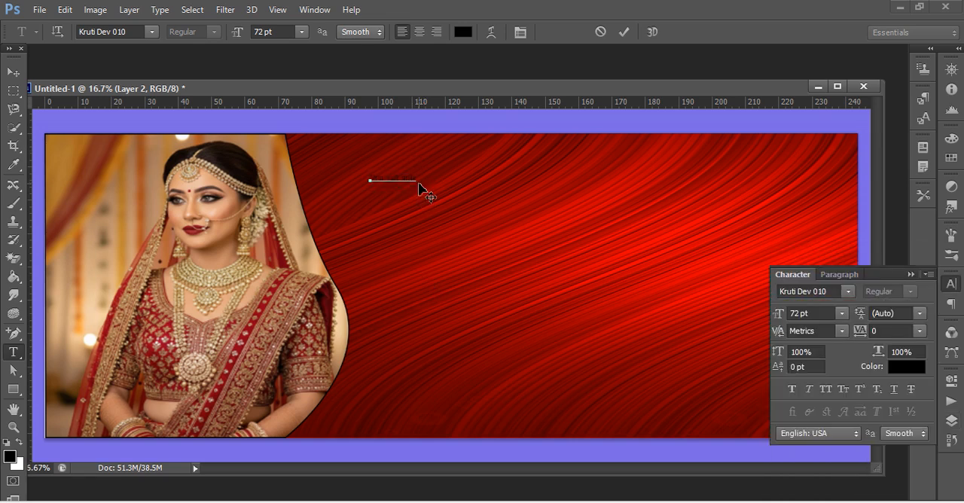
drag(416, 189, 797, 243)
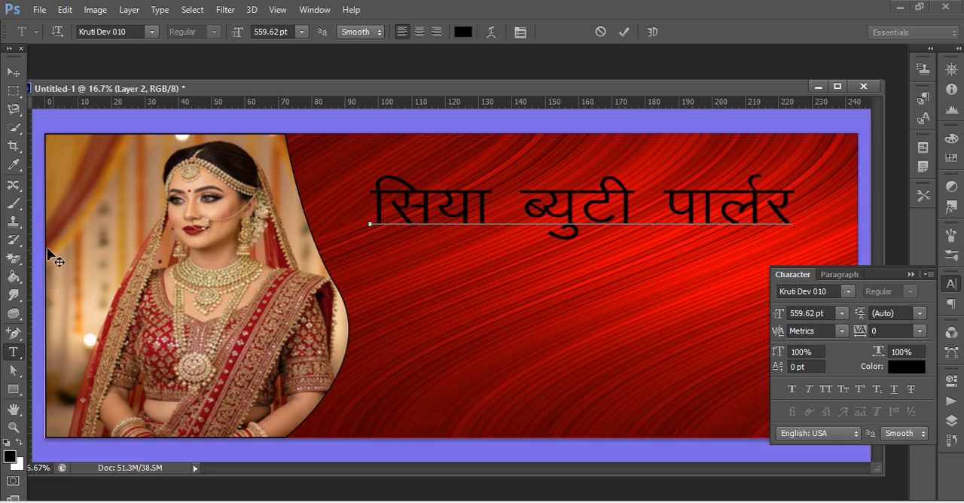
Move the Hindi title up and toward the bride so it sits near the banner's upper edge.
click(13, 91)
click(13, 69)
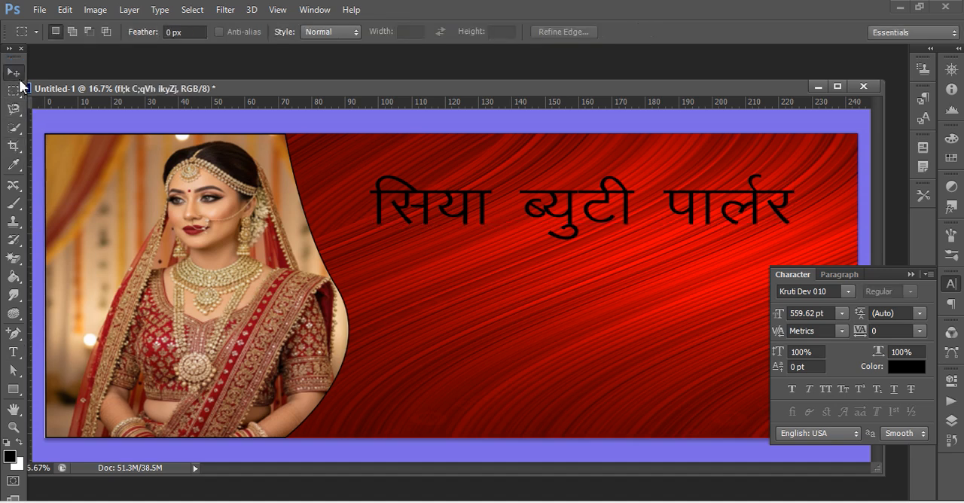
drag(571, 214, 527, 190)
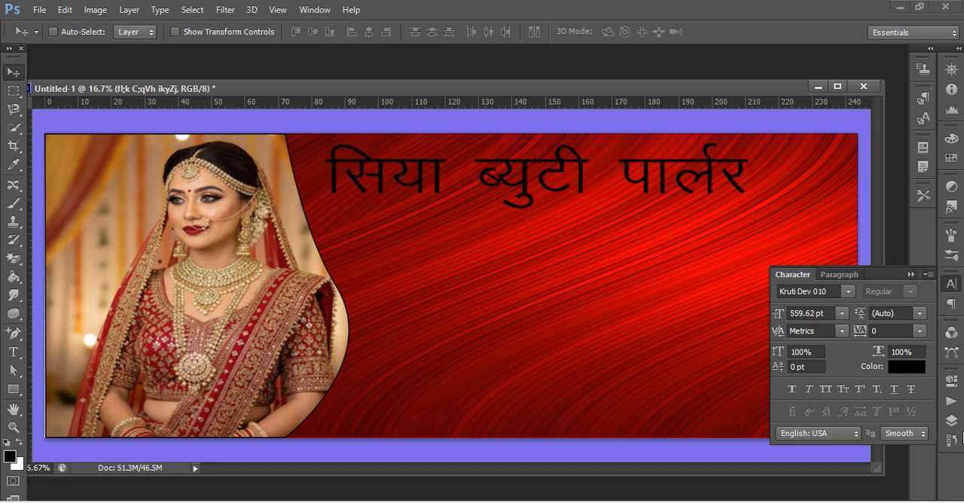
Add a 13 px outside stroke in yellow (e4ff00) to the Hindi title's text layer.
click(952, 420)
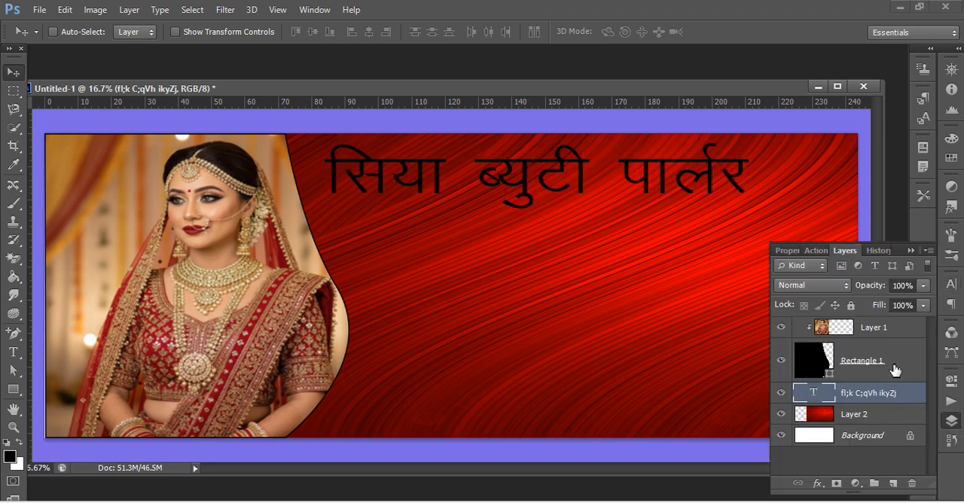
double_click(919, 395)
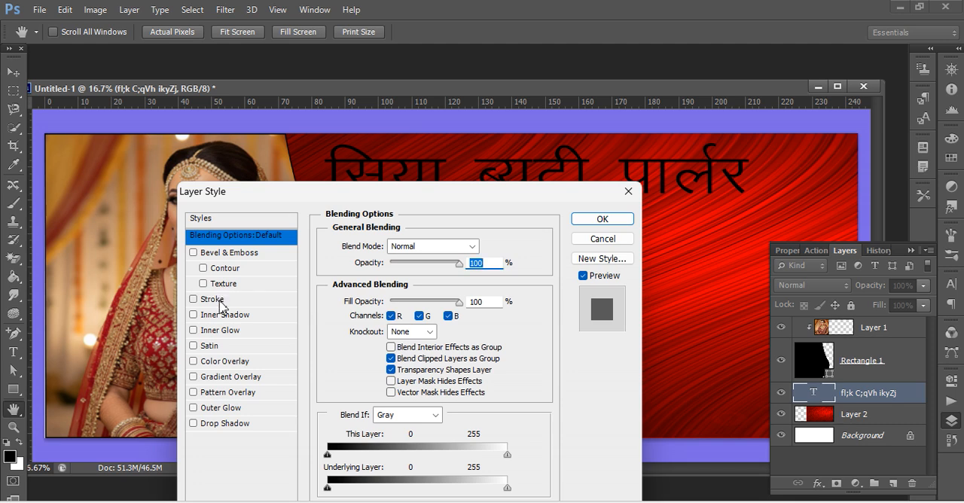
click(219, 302)
drag(386, 245, 390, 245)
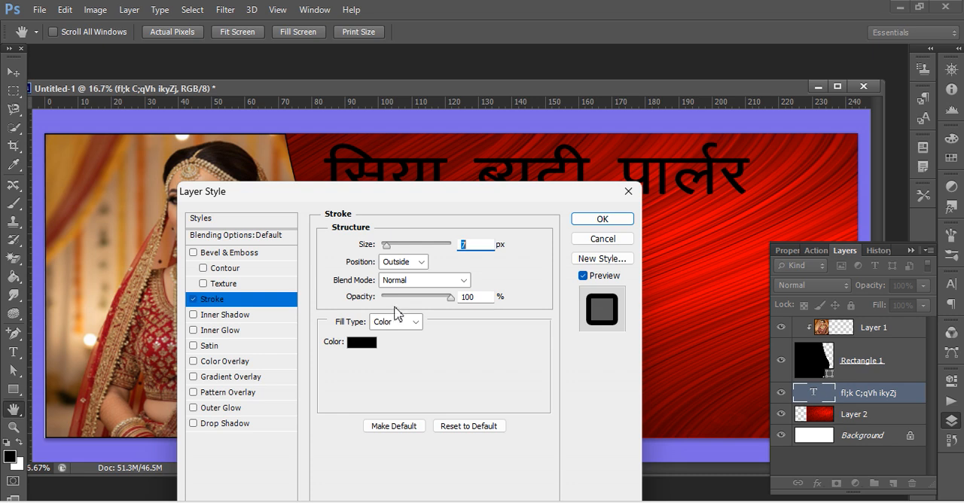
click(369, 344)
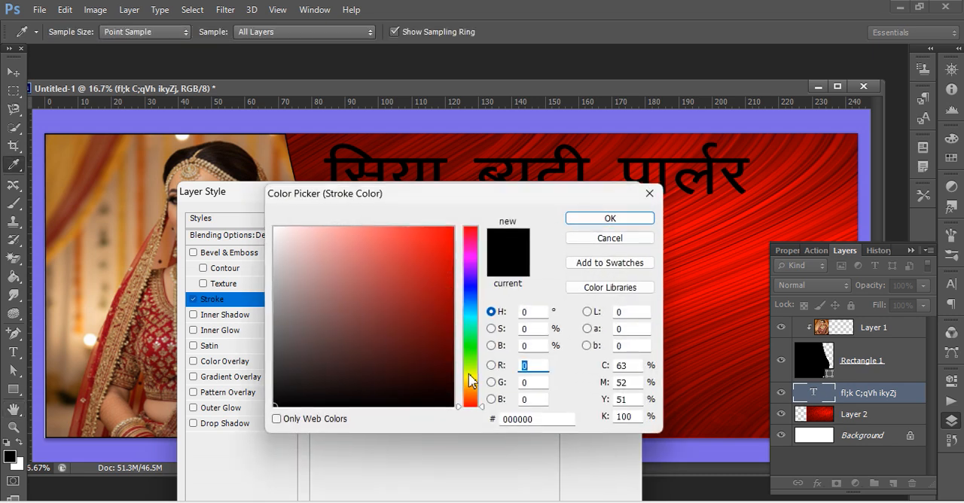
click(468, 374)
drag(443, 241, 455, 226)
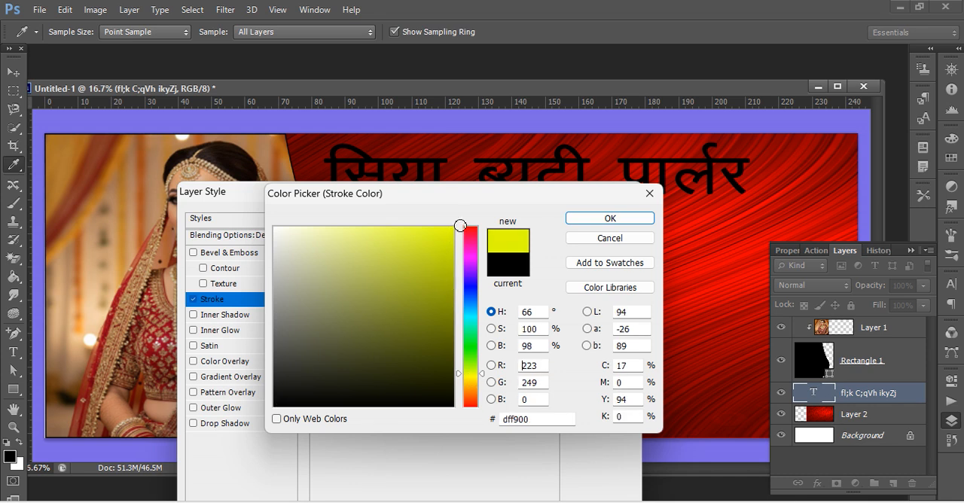
click(581, 219)
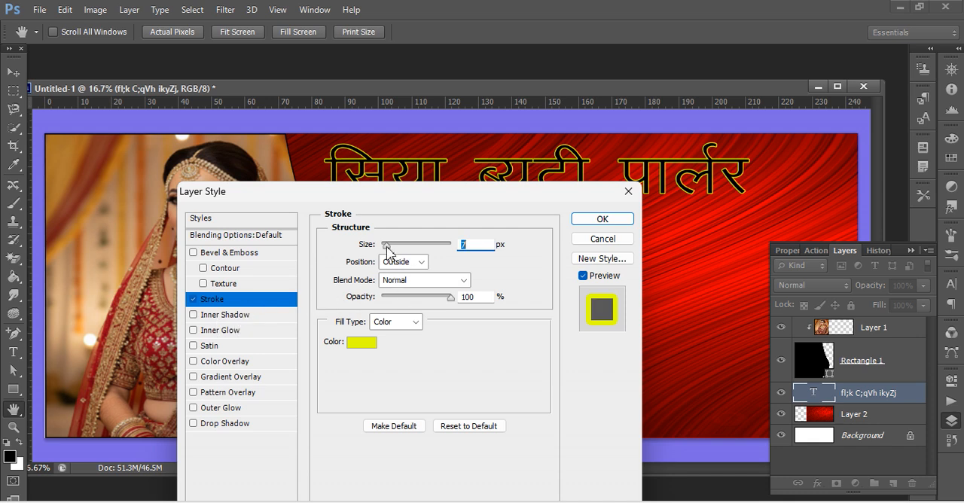
drag(390, 253, 394, 252)
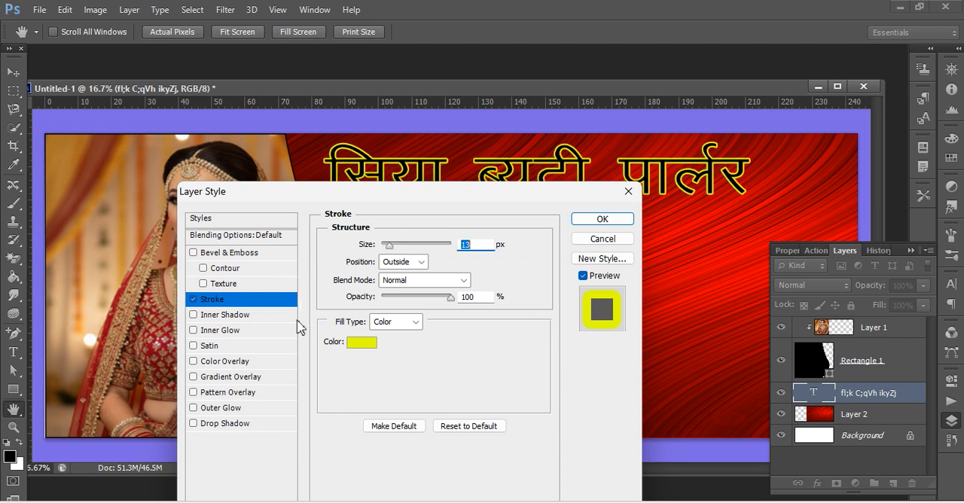
Add an inner shadow in blue (050af4) to the title, keeping its noise at 0%.
click(204, 319)
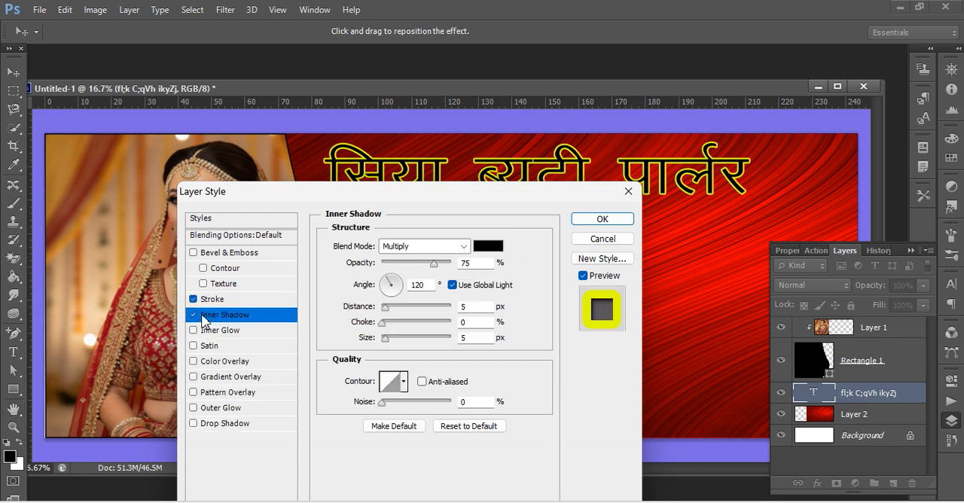
click(485, 247)
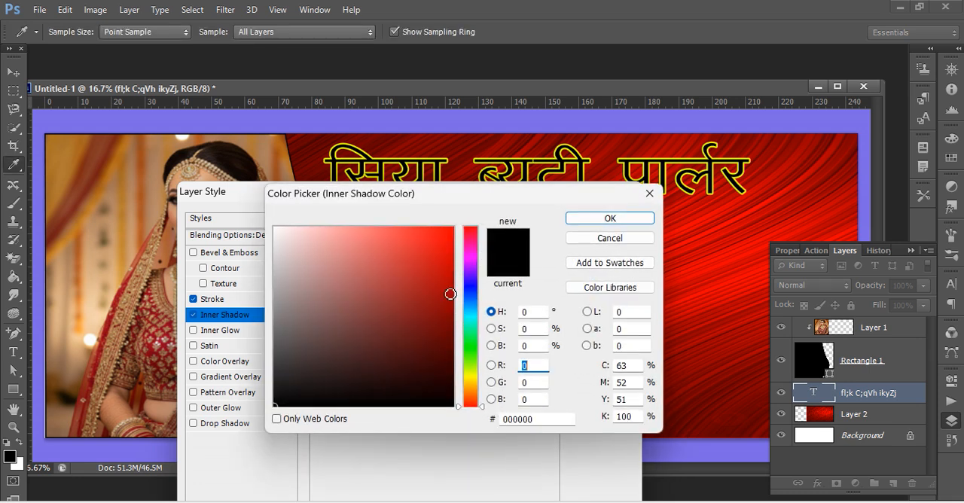
click(473, 288)
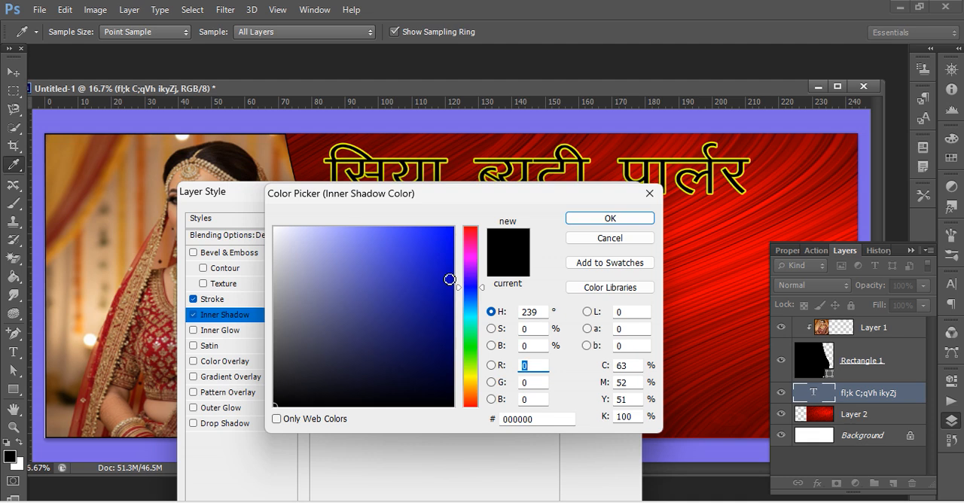
click(450, 236)
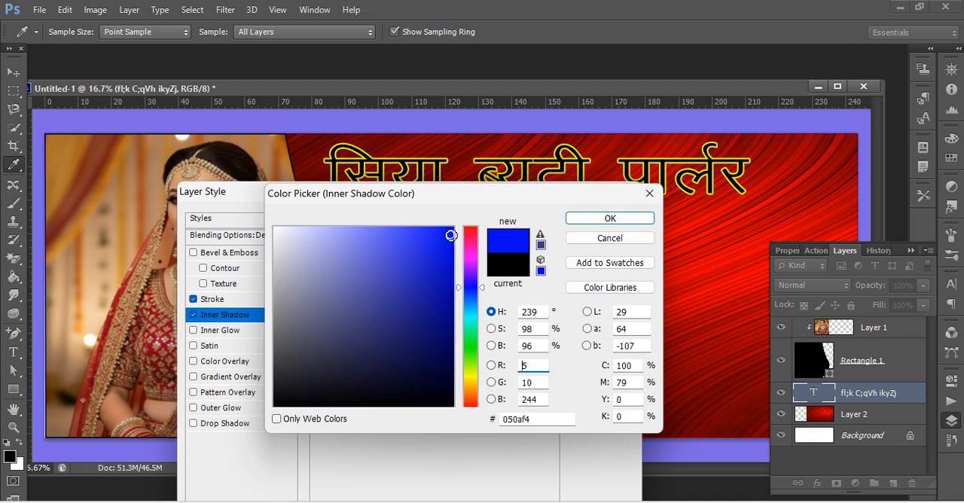
click(580, 218)
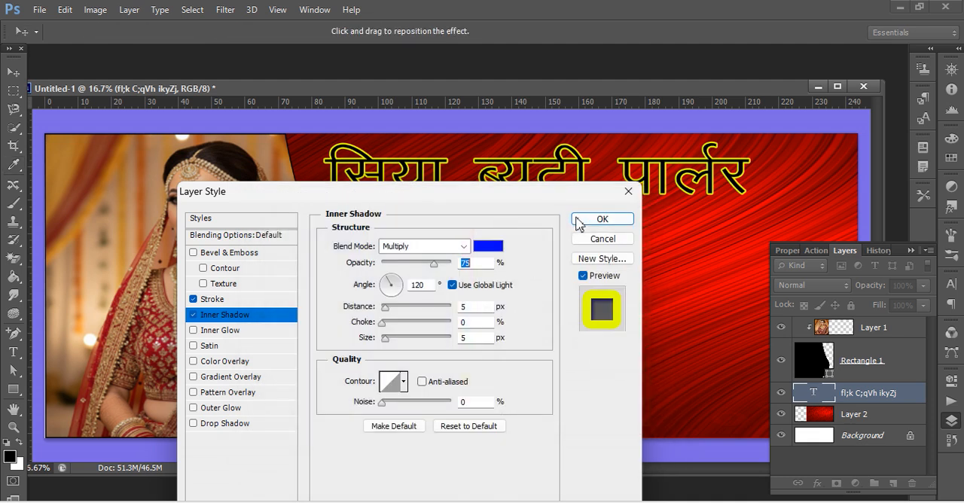
click(382, 401)
mouse_move(383, 402)
mouse_down()
mouse_move(405, 402)
mouse_move(375, 403)
mouse_up()
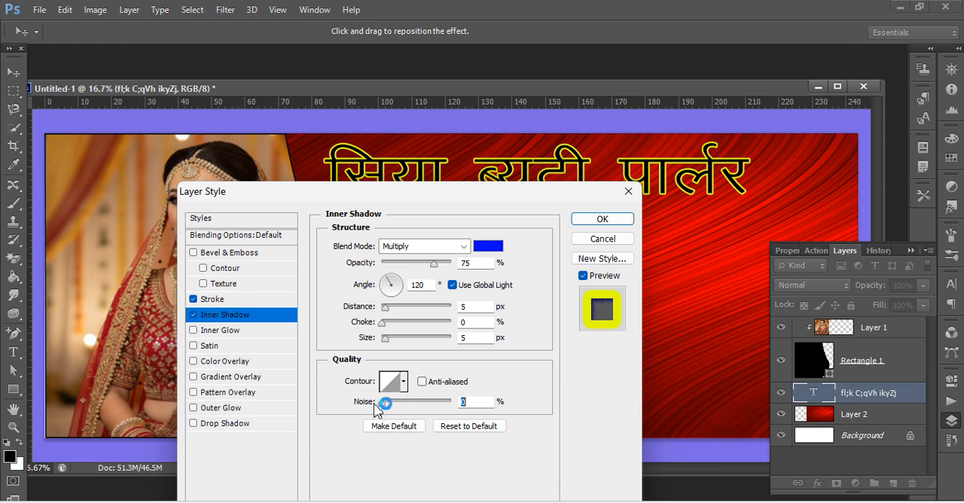
Add a dark green (3a8a04) color overlay at 100% opacity to the Hindi title.
click(224, 362)
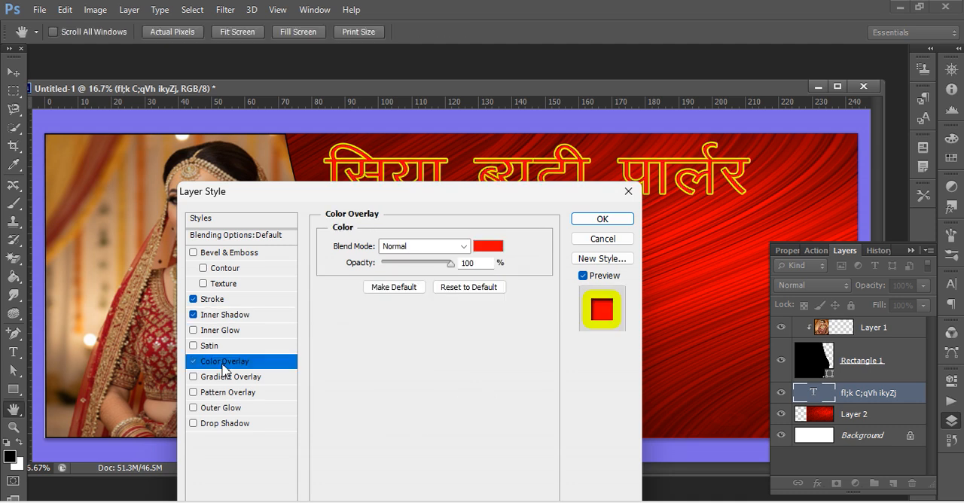
click(489, 248)
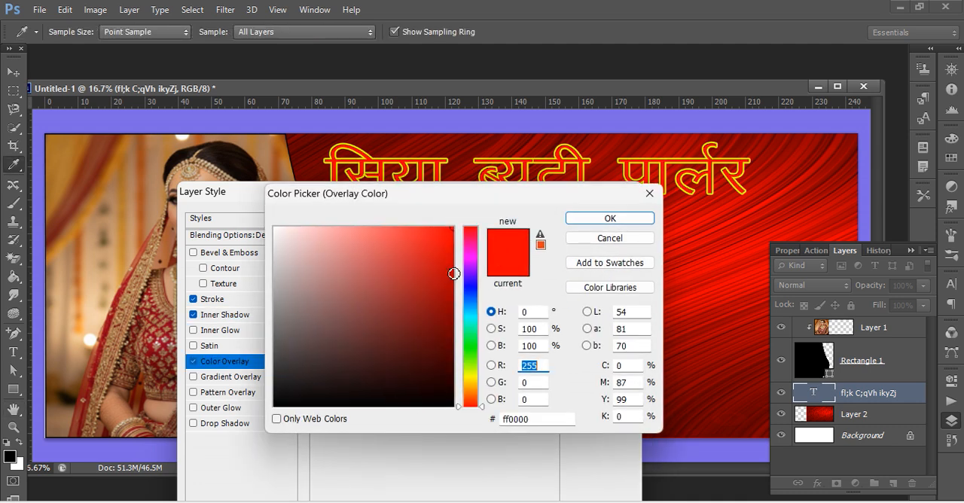
click(469, 359)
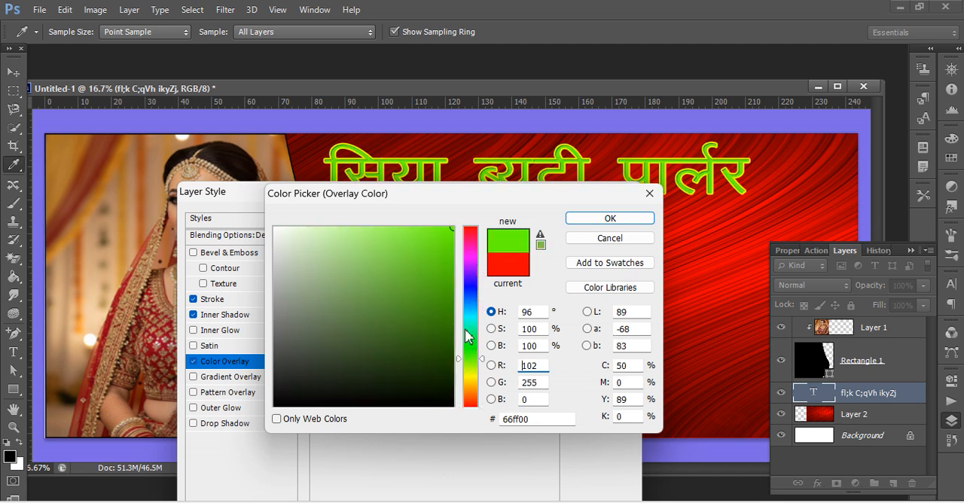
click(449, 278)
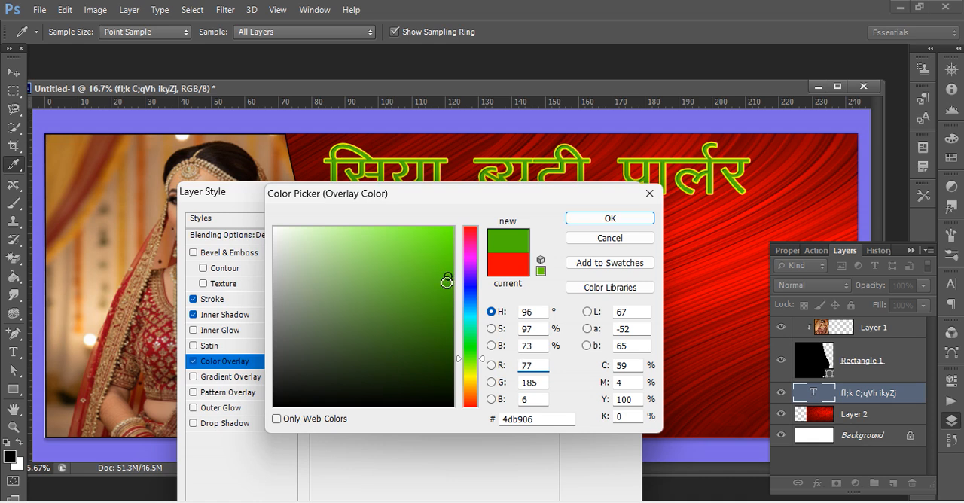
click(448, 309)
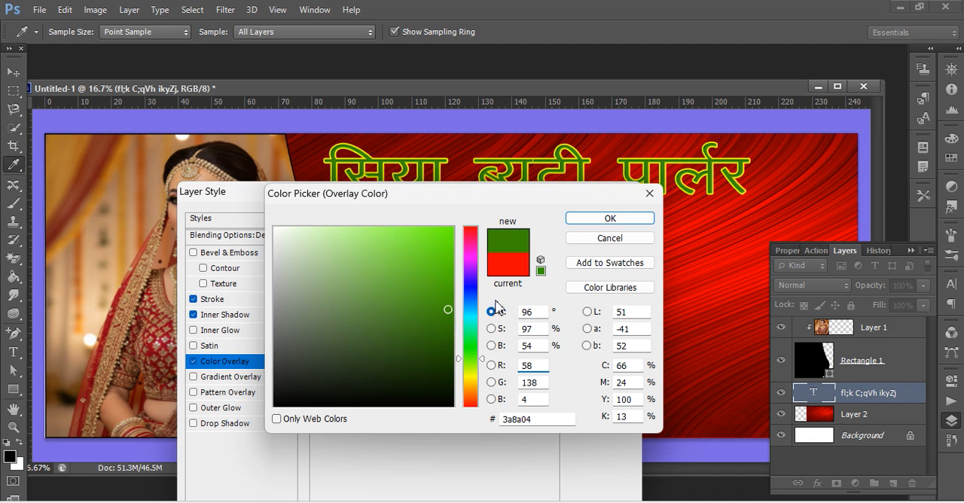
click(610, 218)
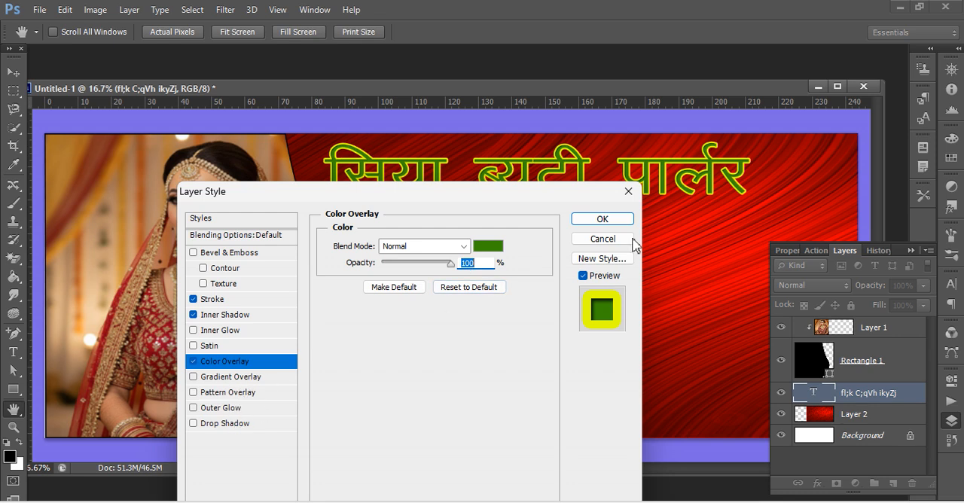
click(248, 393)
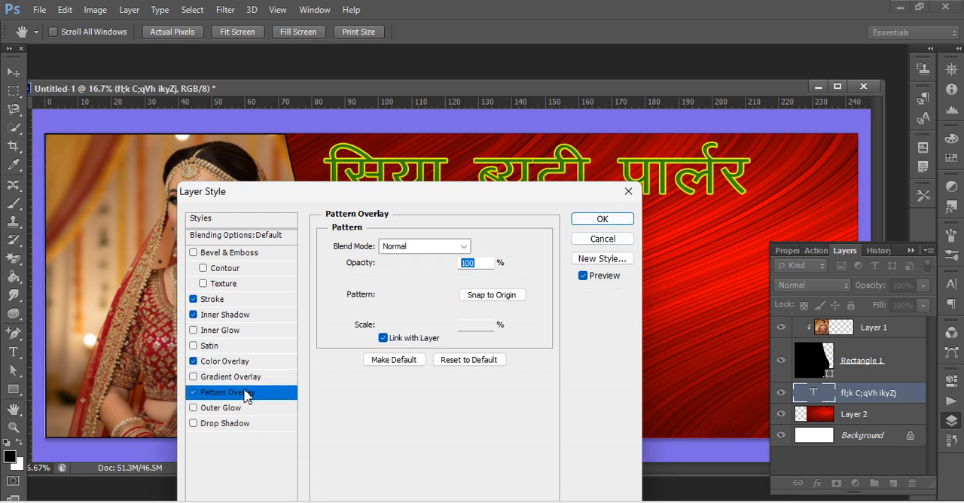
click(193, 393)
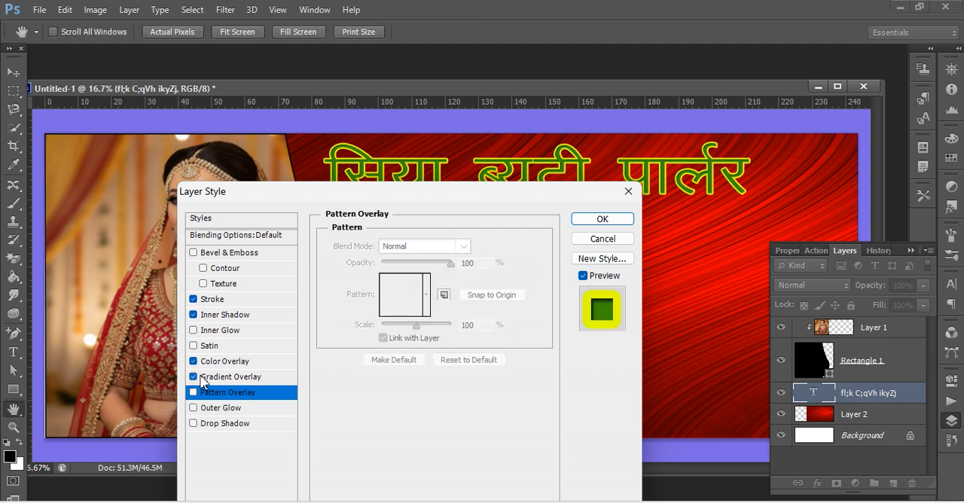
click(214, 377)
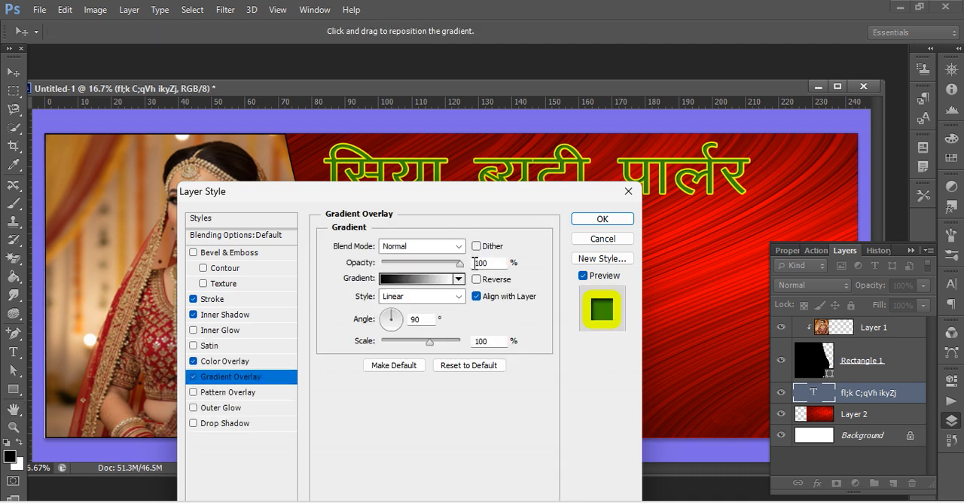
click(459, 291)
click(459, 291)
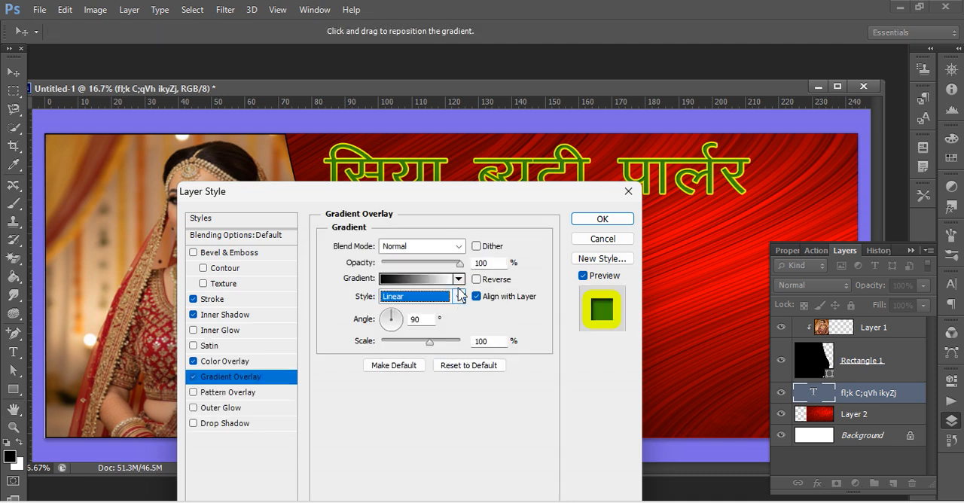
click(458, 279)
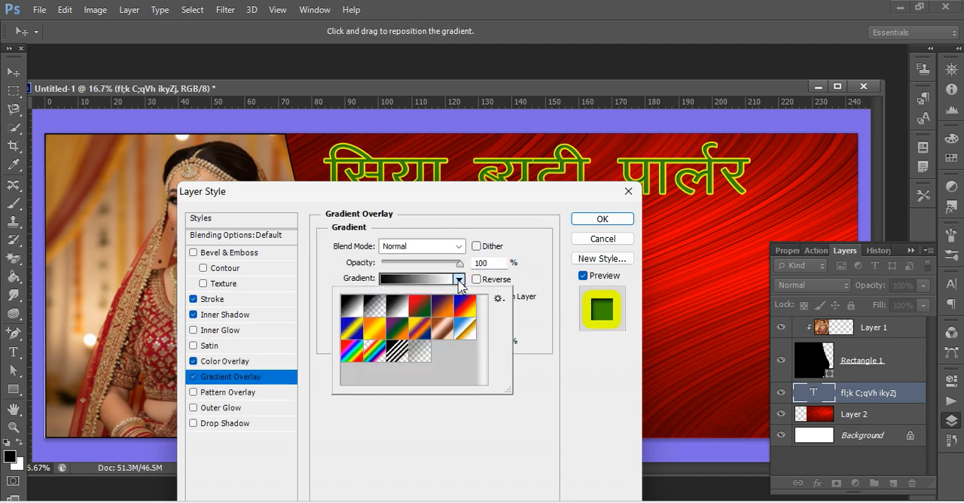
click(370, 333)
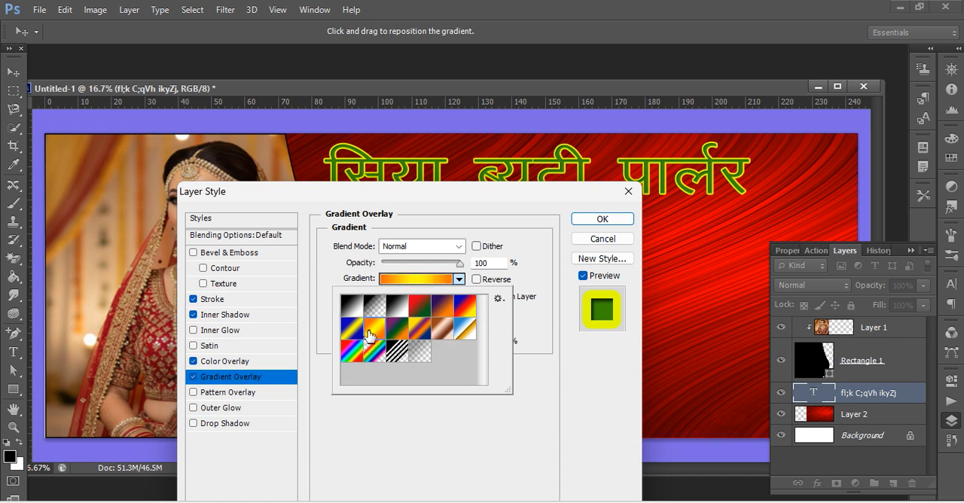
click(459, 280)
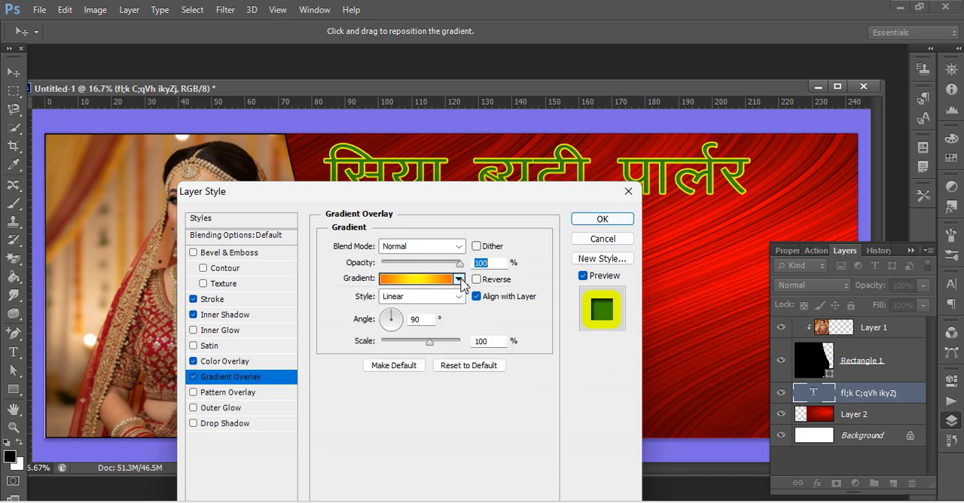
click(459, 280)
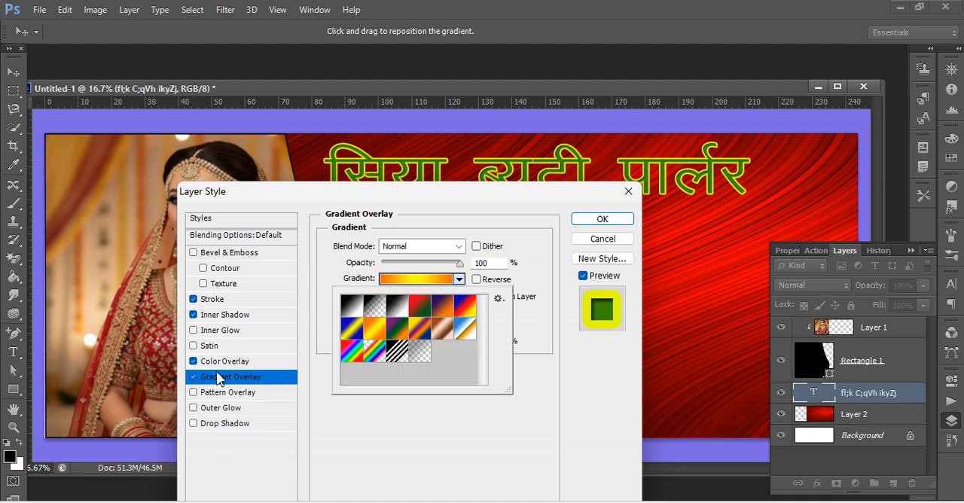
click(195, 376)
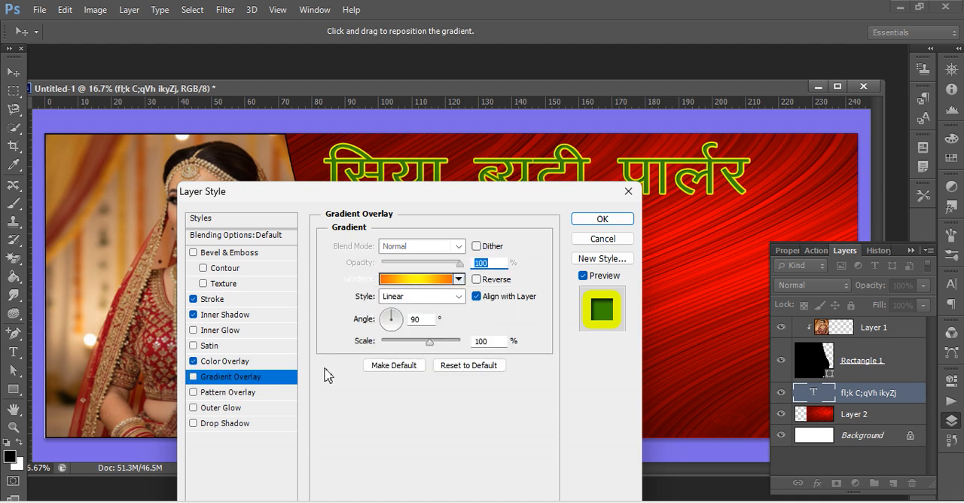
Add a satin effect to the Hindi title and move it closer to the bride, up against the banner's upper edge.
click(233, 350)
click(236, 366)
click(588, 224)
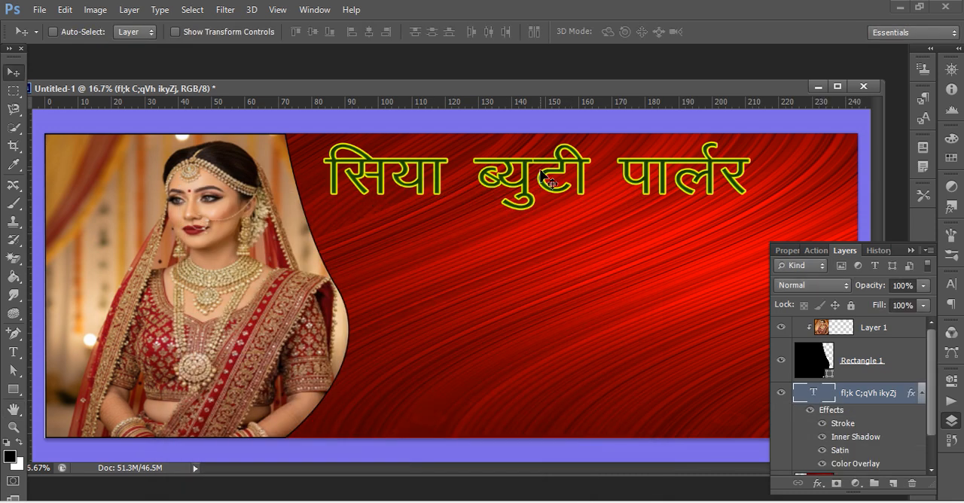
mouse_move(541, 175)
mouse_down()
mouse_move(558, 166)
mouse_move(536, 173)
mouse_move(527, 156)
mouse_move(525, 183)
mouse_up()
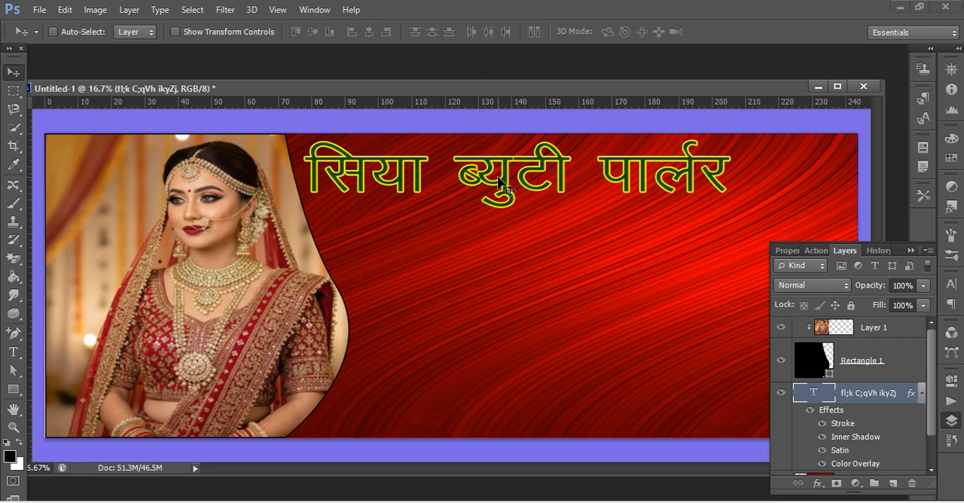
drag(499, 181, 498, 173)
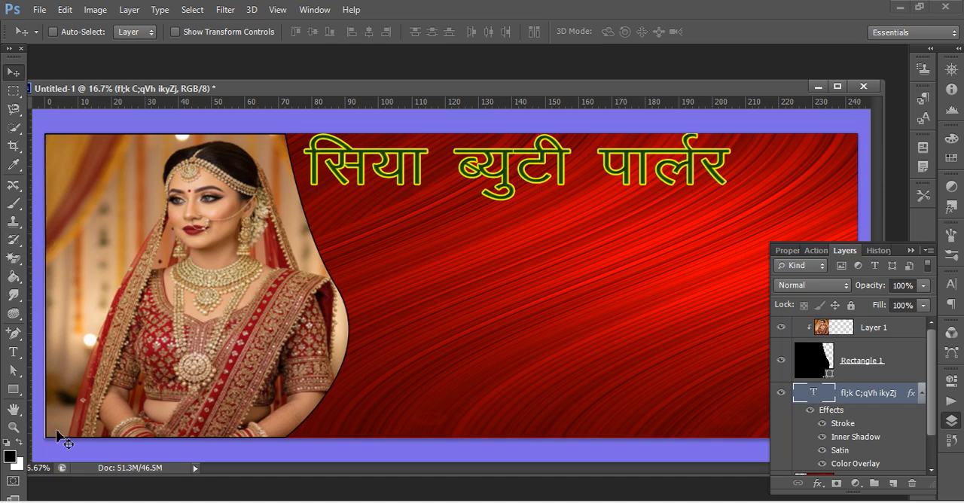
Add the mobile number as Kruti Dev 010 text just after the title and enlarge it to about 191 pt.
click(10, 351)
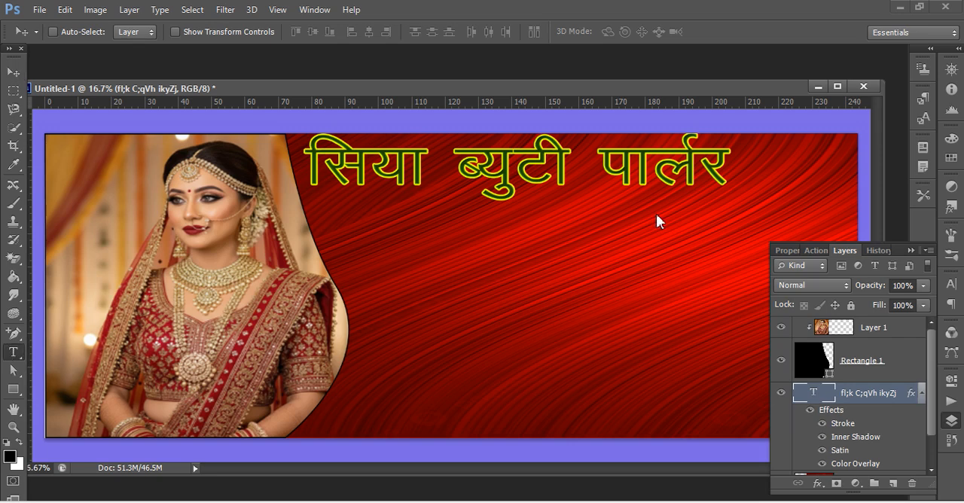
click(747, 168)
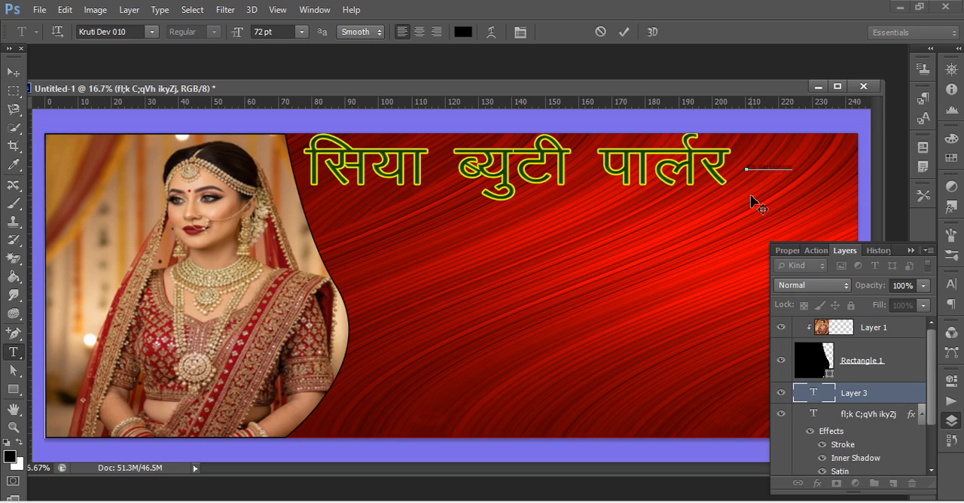
key(ctrl+t)
key(ctrl+t)
key(ctrl+t)
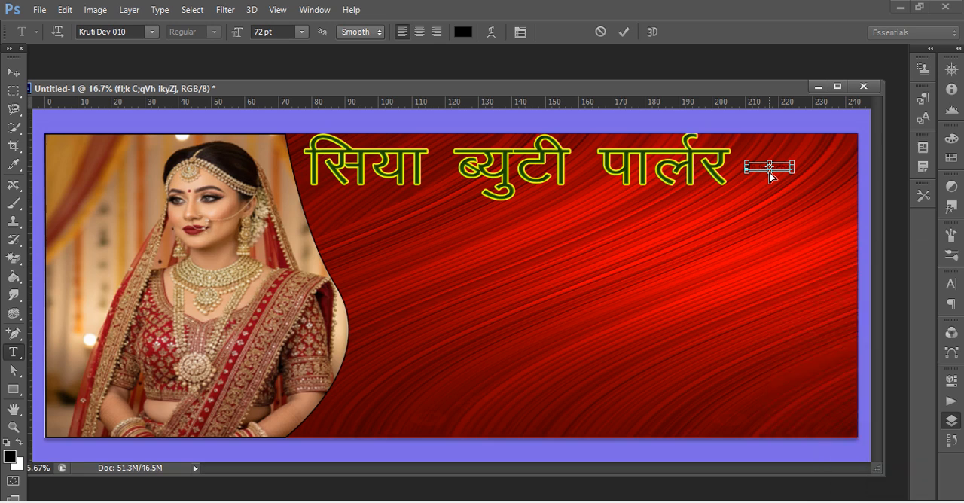
drag(794, 173, 859, 188)
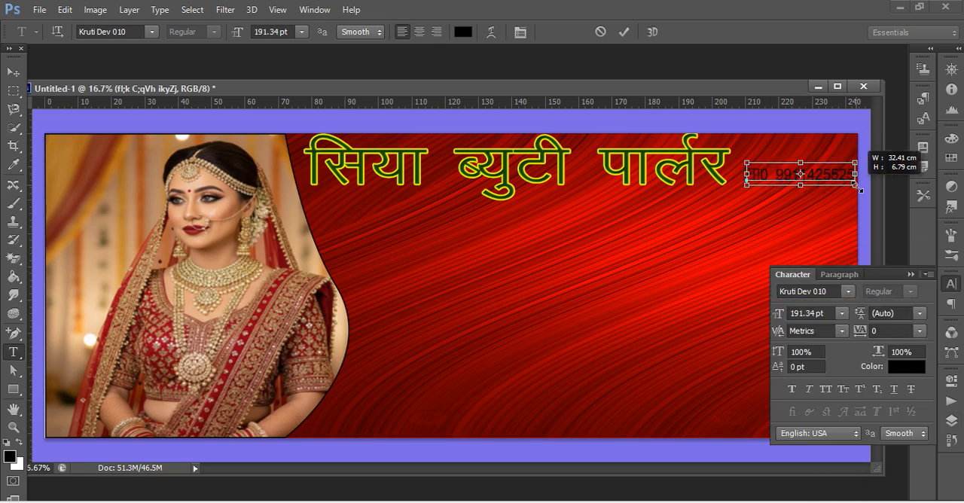
key(ctrl+t)
key(ctrl+t)
key(ctrl+t)
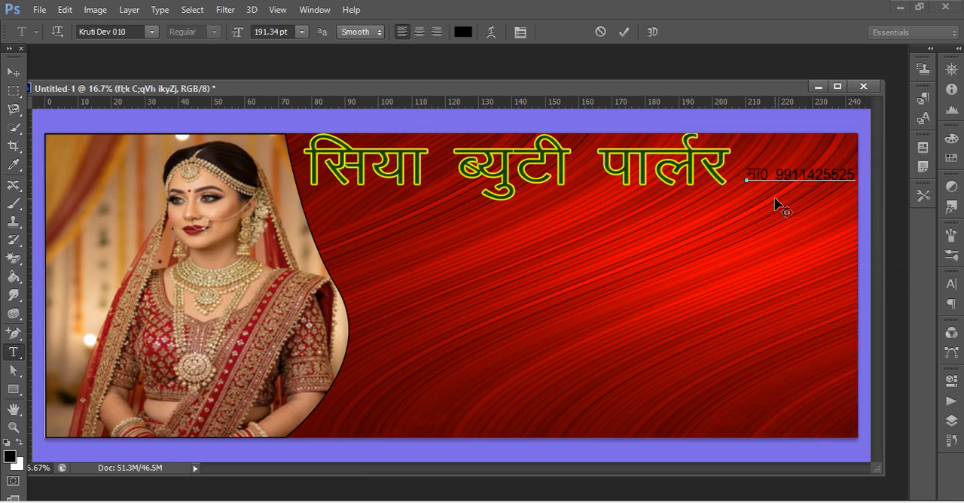
click(952, 422)
click(912, 399)
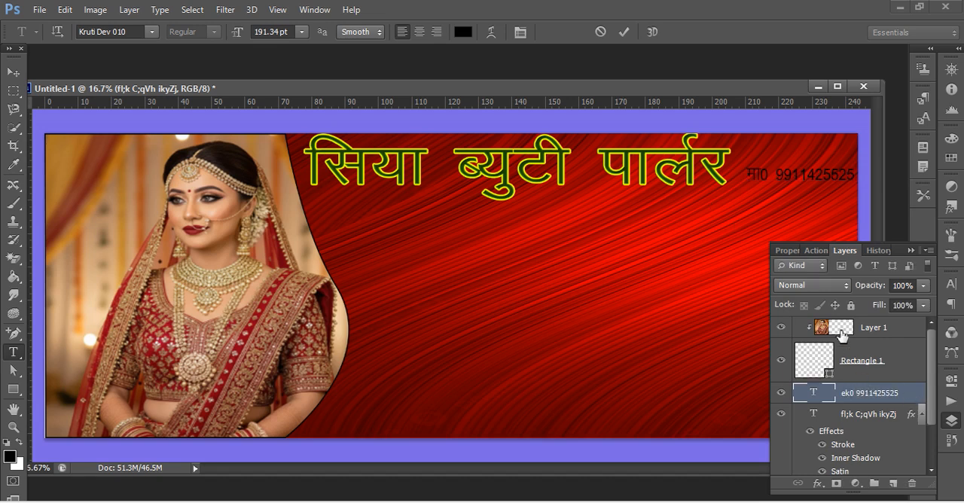
Add a 10 px outside stroke in yellow (ffea00) to the mobile number's text layer.
double_click(900, 390)
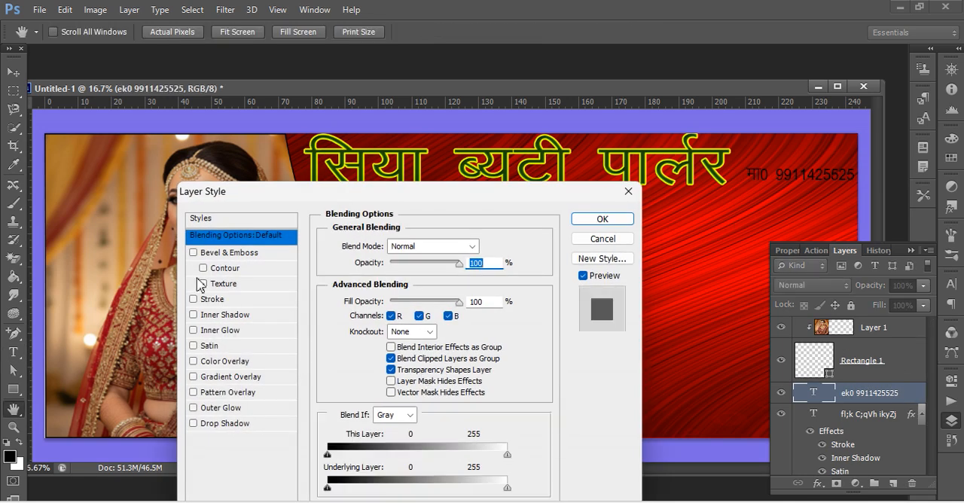
click(216, 300)
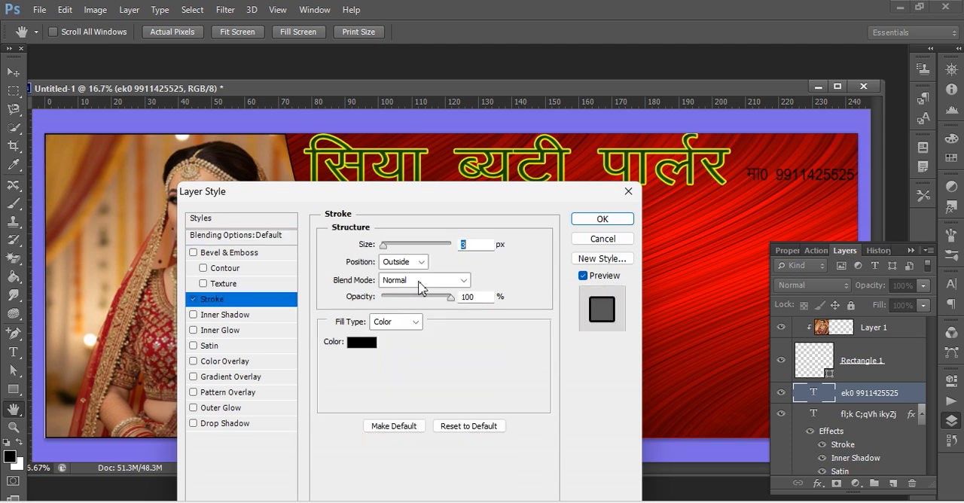
text(29)
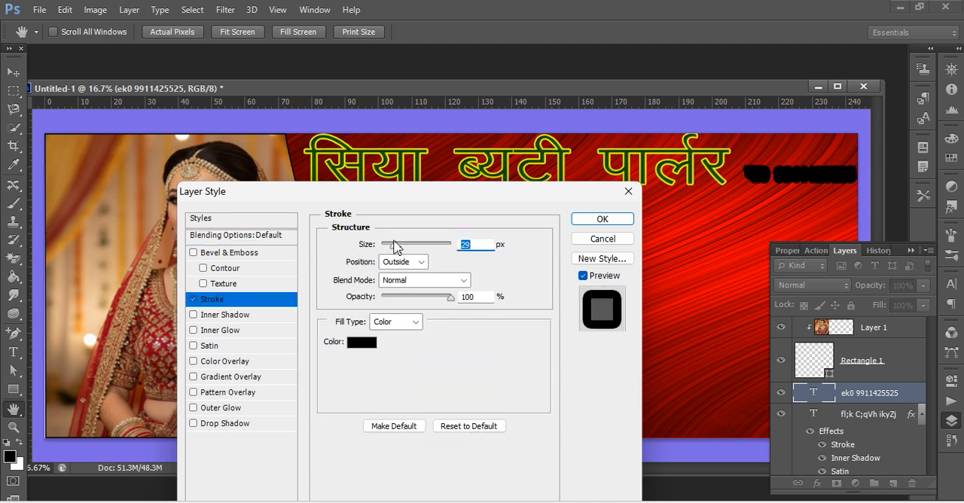
text(10)
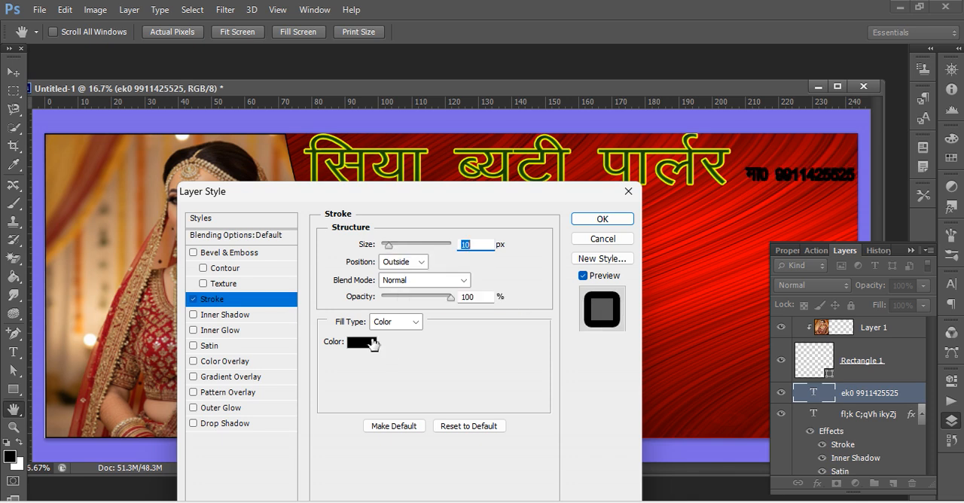
click(367, 344)
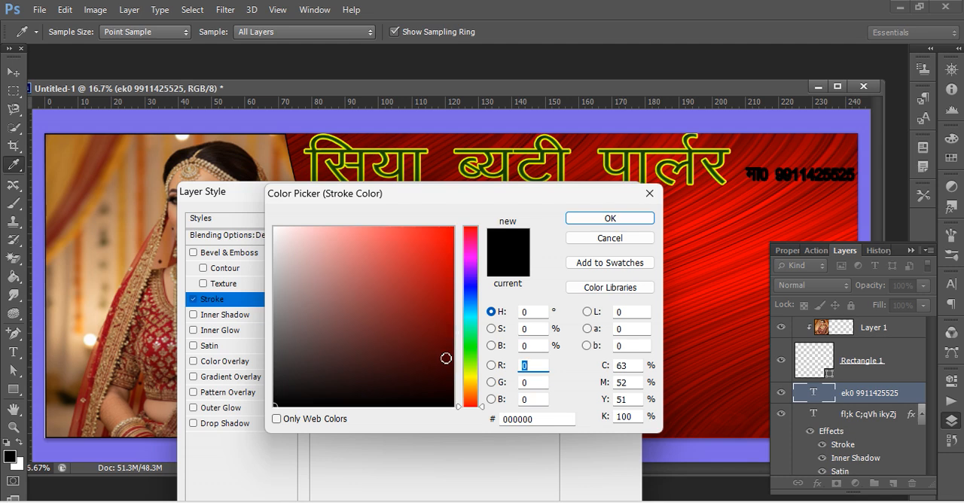
click(470, 351)
click(471, 379)
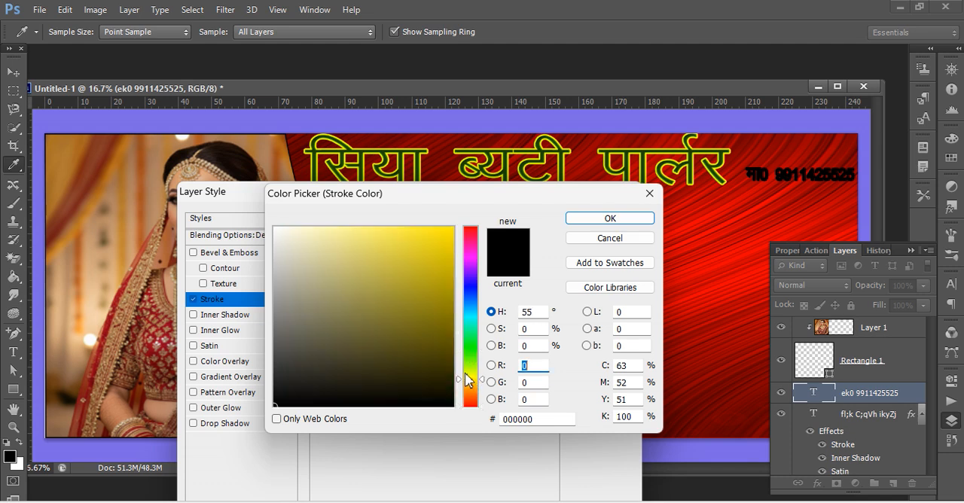
drag(452, 263, 453, 226)
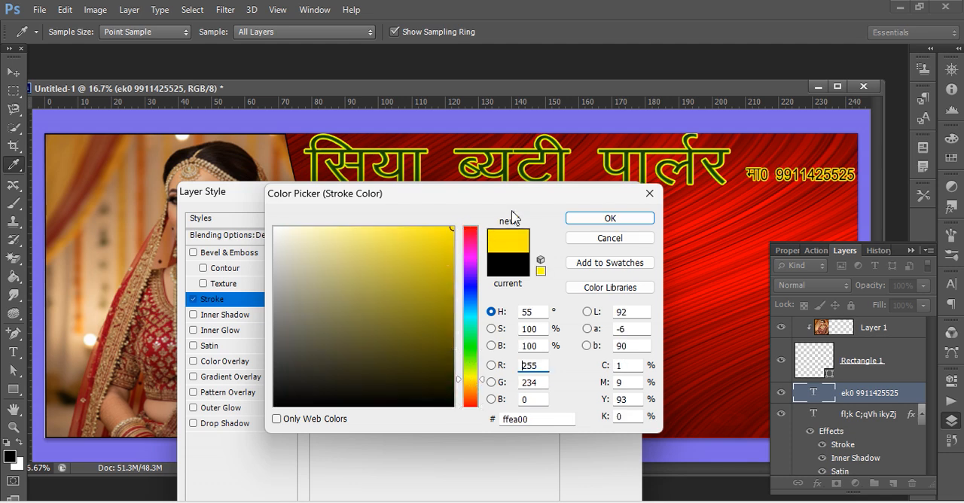
click(577, 224)
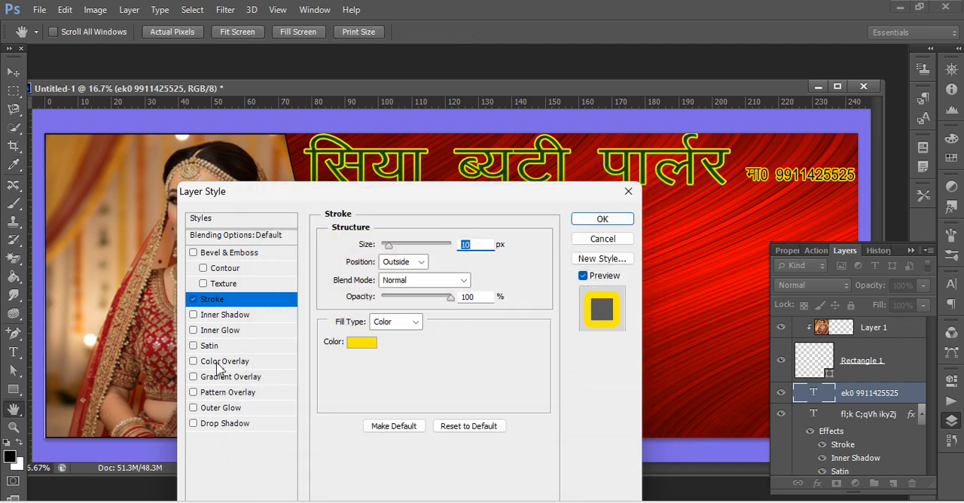
Add a dark green (034d0a) color overlay at 100% opacity to the mobile number's text layer.
click(230, 365)
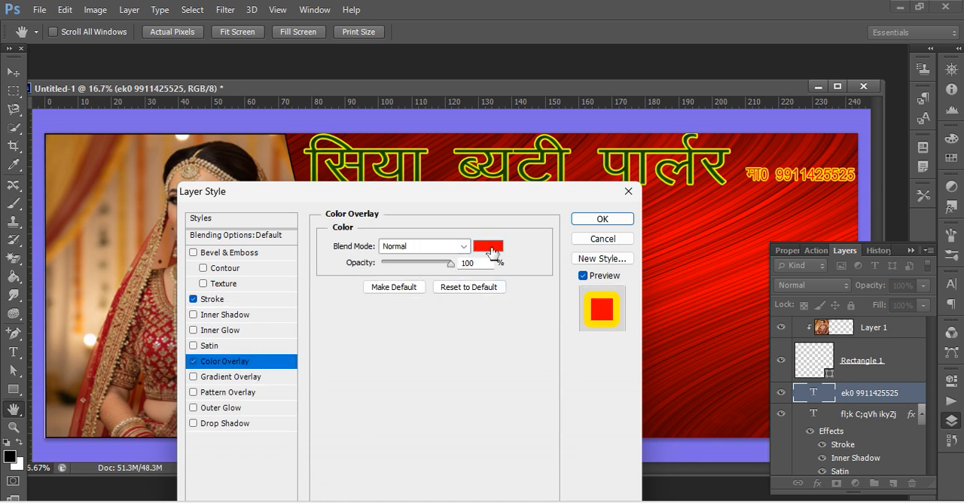
click(489, 247)
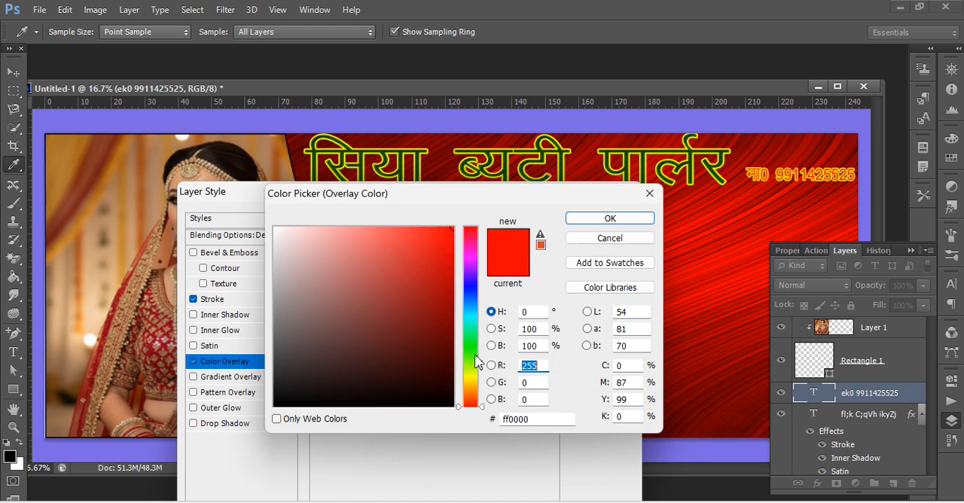
click(442, 329)
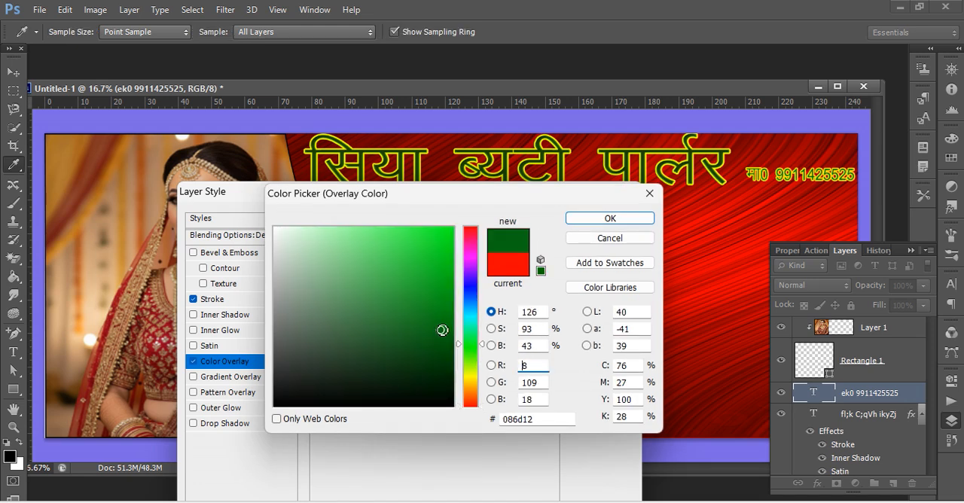
drag(441, 330, 447, 353)
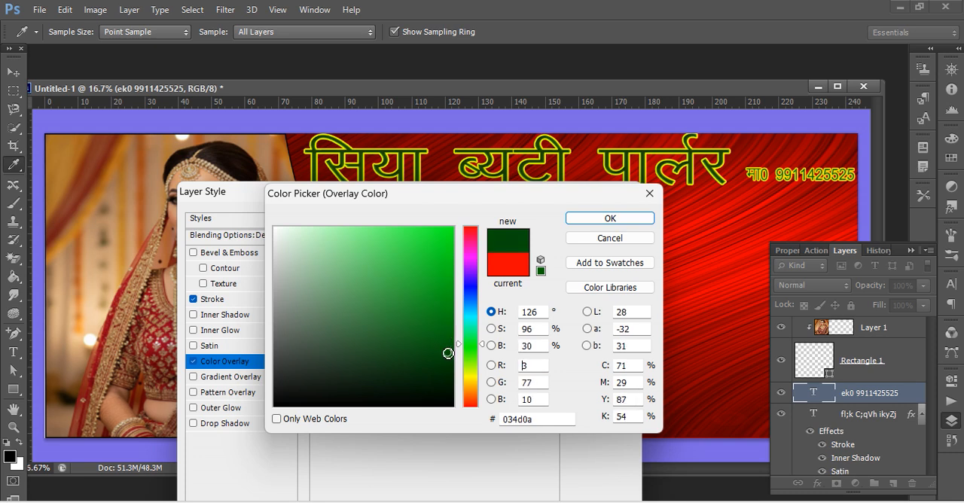
click(628, 226)
click(619, 222)
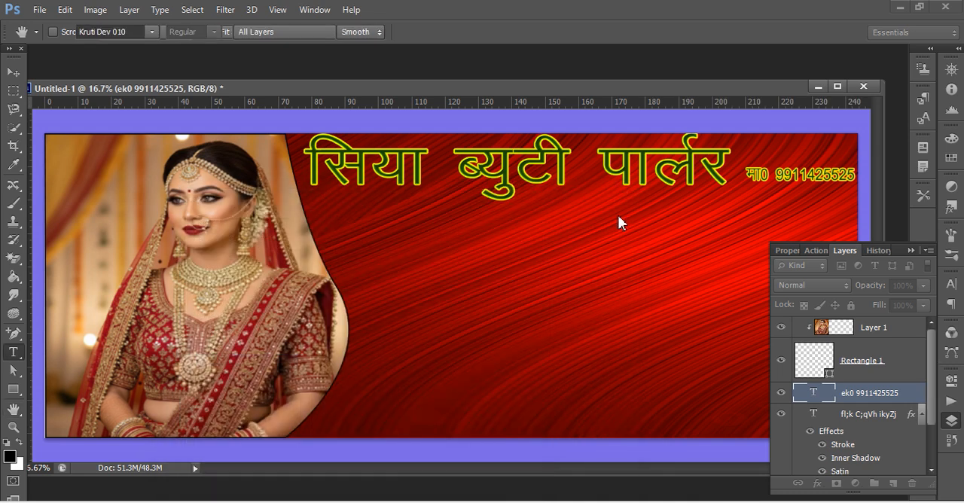
Correct the prefix in front of the mobile number to "मो0".
click(760, 174)
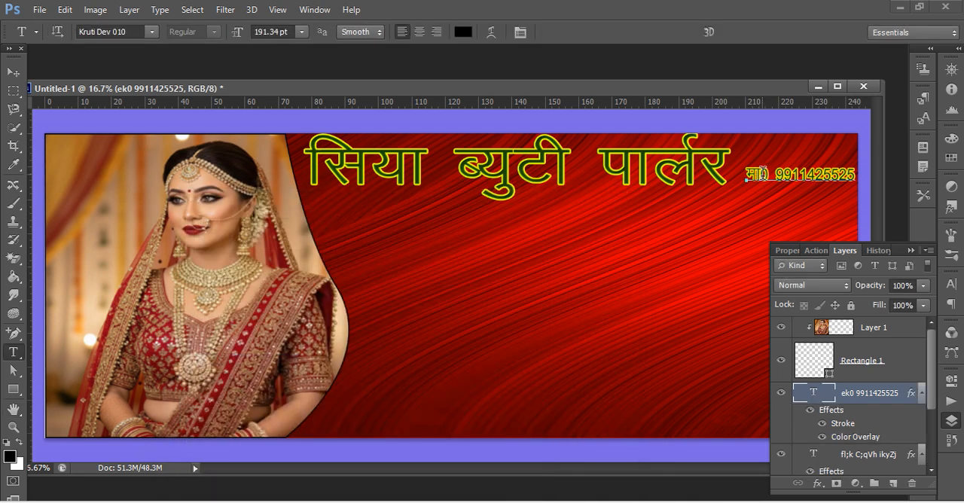
text(s)
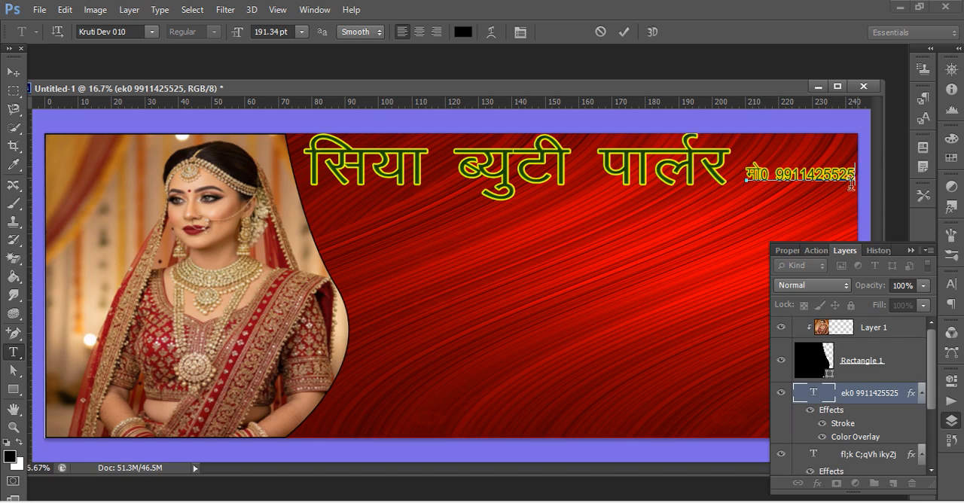
click(13, 72)
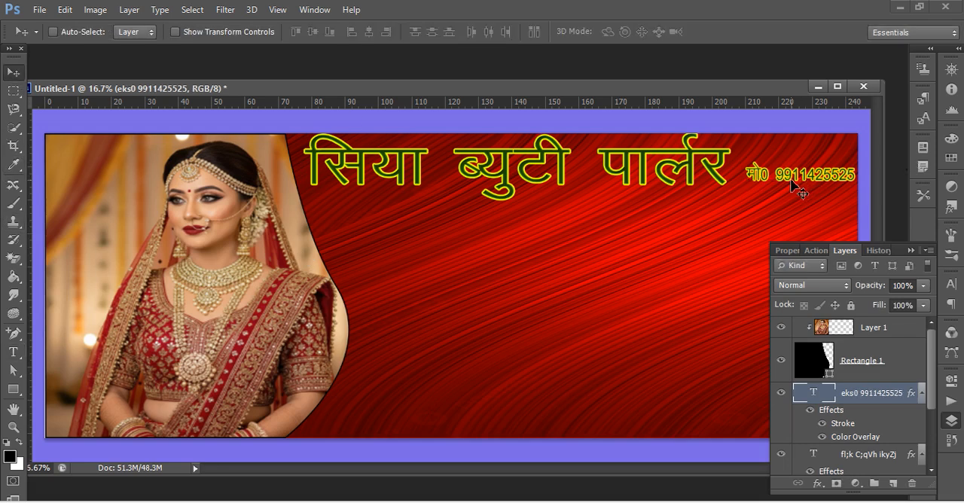
Duplicate the mobile number text twice, placing the copies one above the other beside the bride near the banner's lower edge.
drag(784, 186, 423, 400)
drag(423, 400, 447, 347)
key(ctrl+z)
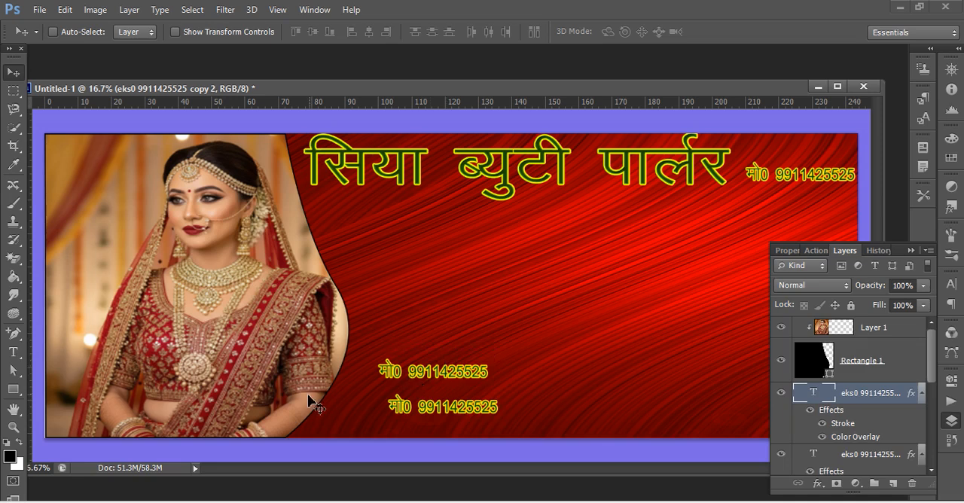
Move the upper copy of the mobile number higher, to just below the banner's mid-height beside the bride.
click(13, 352)
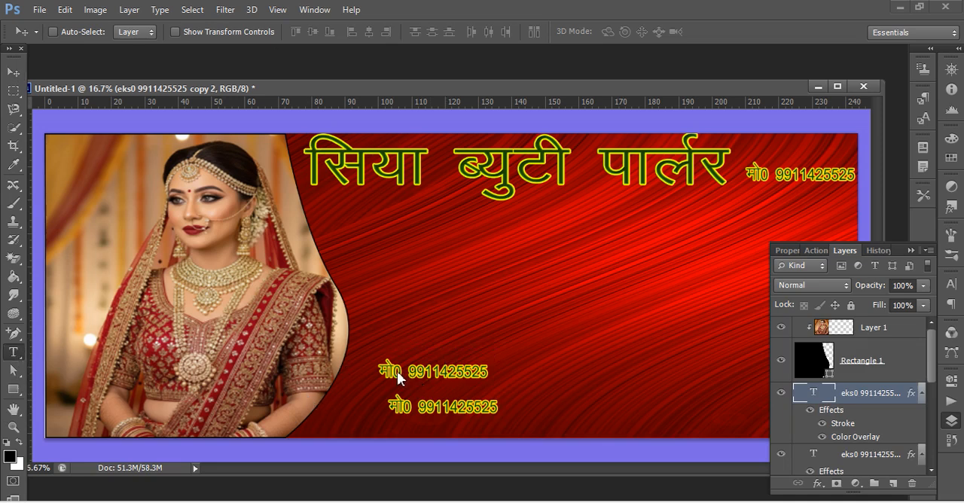
click(486, 374)
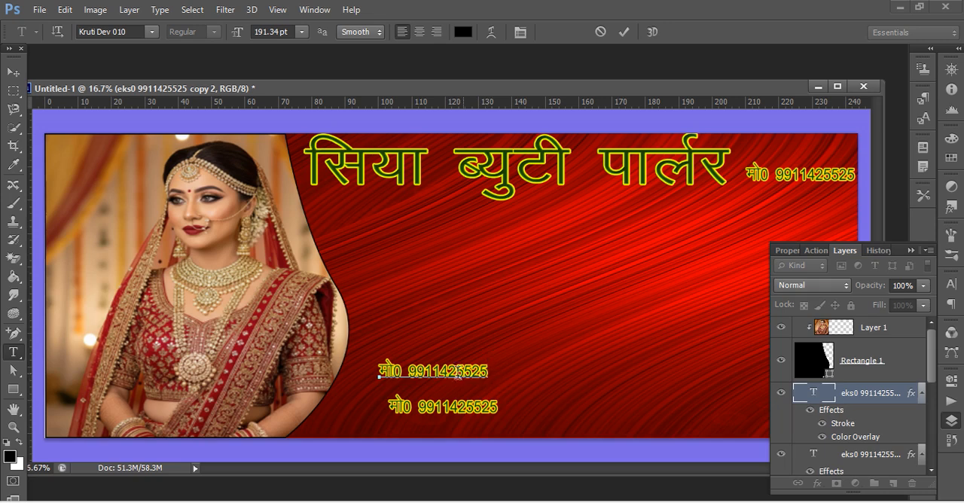
click(13, 72)
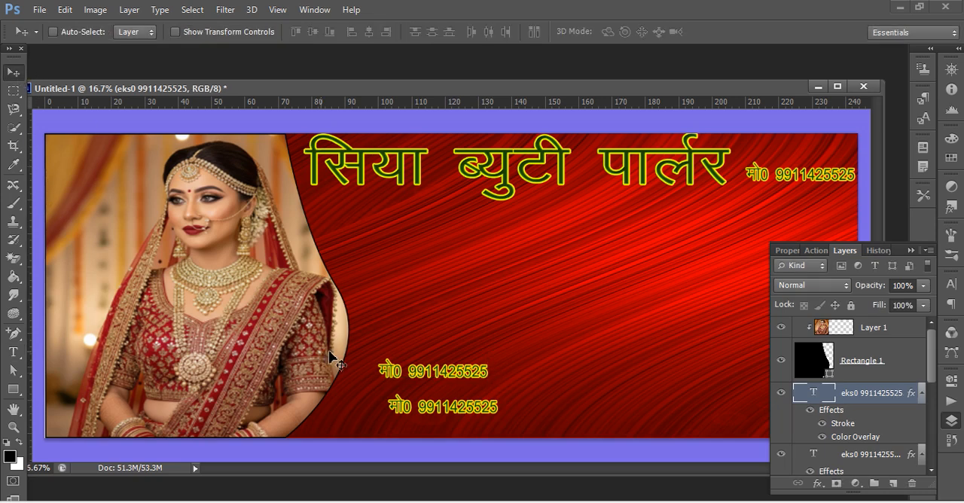
drag(413, 377, 401, 311)
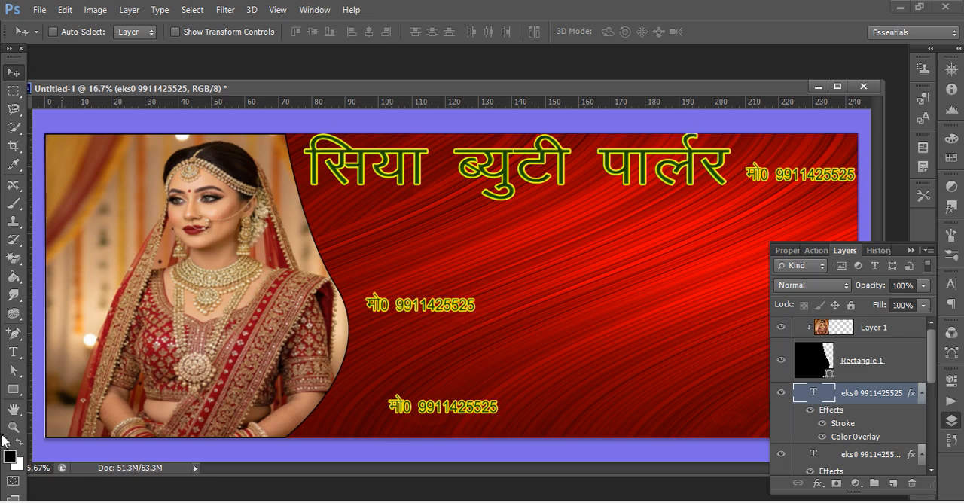
Delete all the text in the upper copy of the mobile number, keeping the text layer open for editing.
click(13, 351)
click(476, 304)
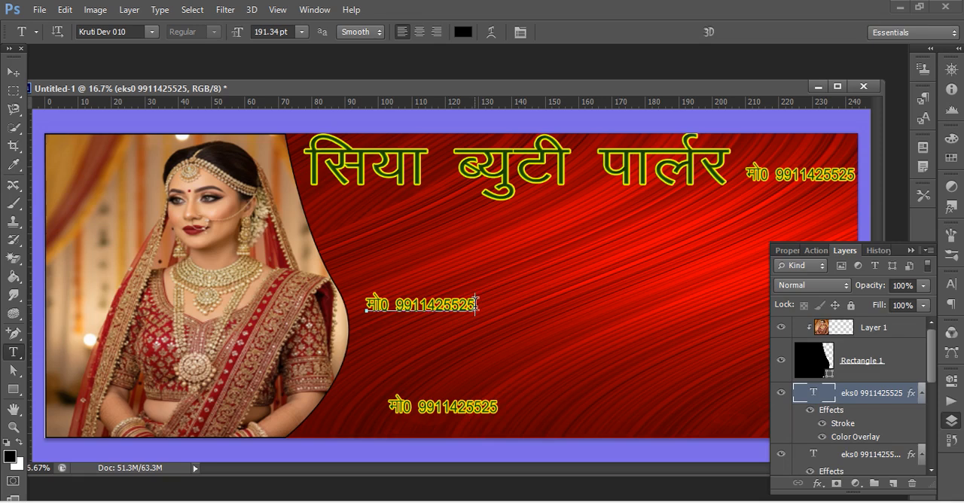
key(Left)
key(Left)
key(Left)
key(Left)
key(Left)
key(Left)
key(Left)
key(Left)
key(Left)
key(Left)
key(Left)
key(Left)
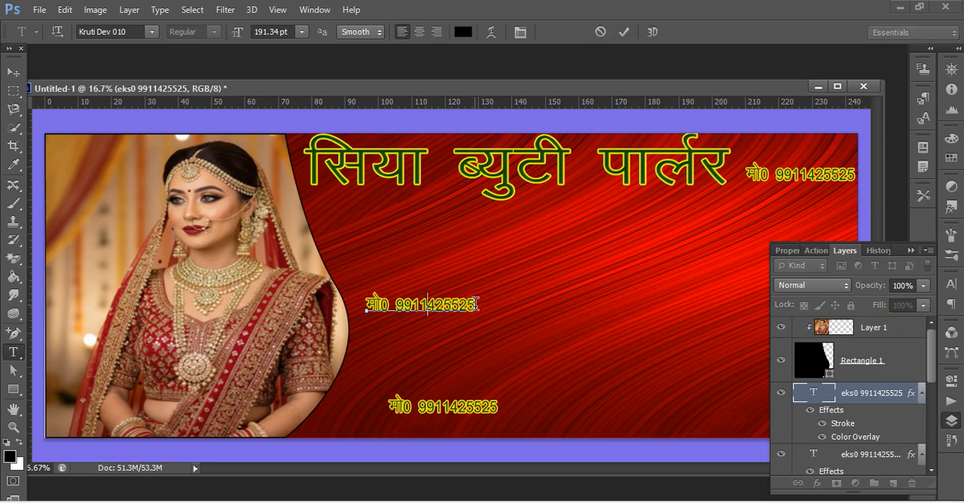
key(Delete)
key(Delete)
key(Delete)
key(Delete)
key(Delete)
key(Delete)
key(Delete)
key(Delete)
key(Delete)
key(Delete)
key(Delete)
key(BackSpace)
key(BackSpace)
key(BackSpace)
key(BackSpace)
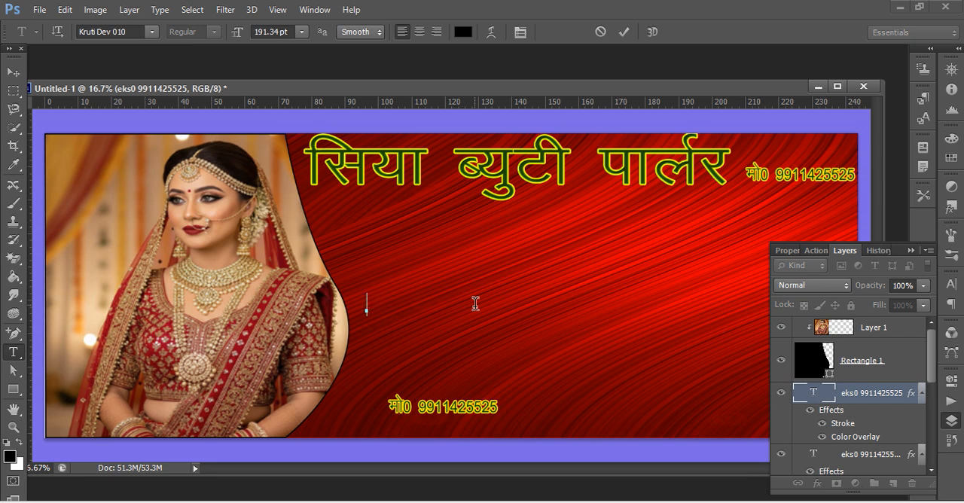
Enter "हमारे यहॉ पर सिलाई" in Kruti Dev 010 as the start of the services line.
text(gekjs ;gk)
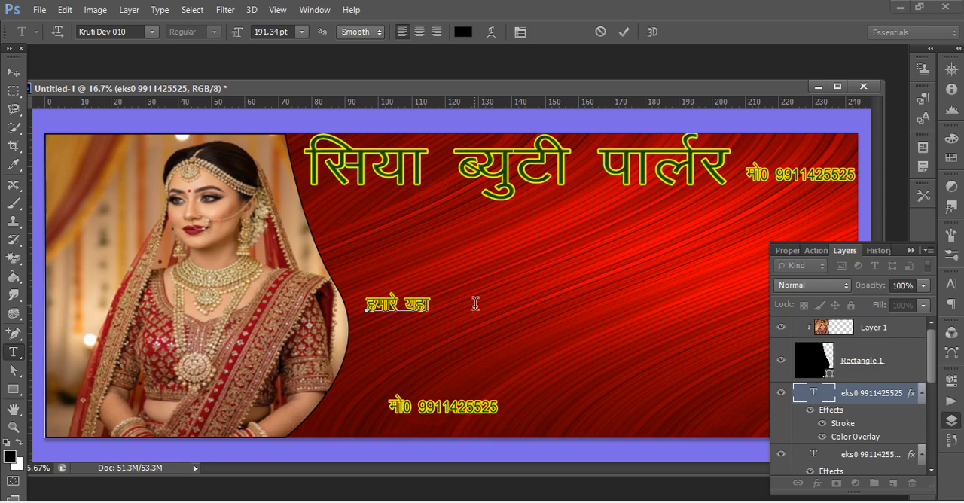
text(¡ ij)
text(flykbZ d)
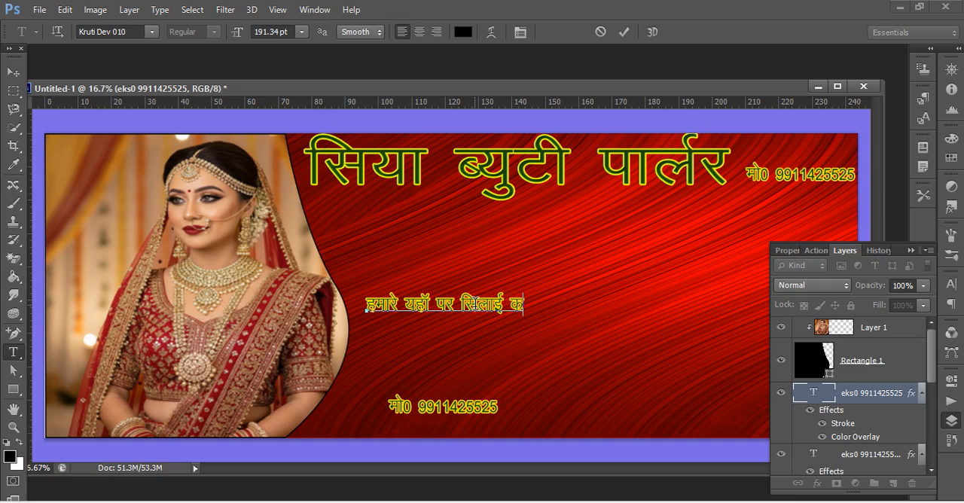
Add the word "कढाई" to the services line, correcting mistyped characters.
key(BackSpace)
text(d>)
key(BackSpace)
text(<)
key(BackSpace)
text(<kbZ)
Continue the services line with "मेकओवर दुल्हन मेकओवर".
text(e)
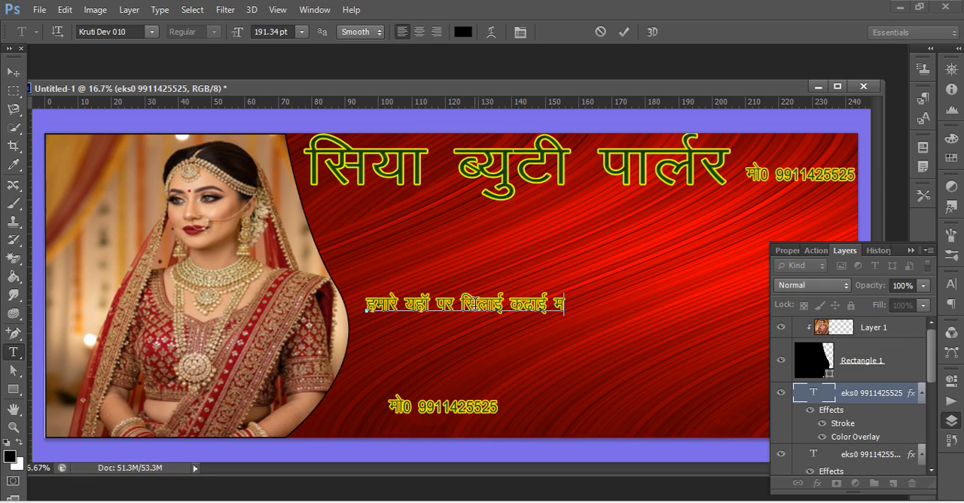
text(sdvkso)
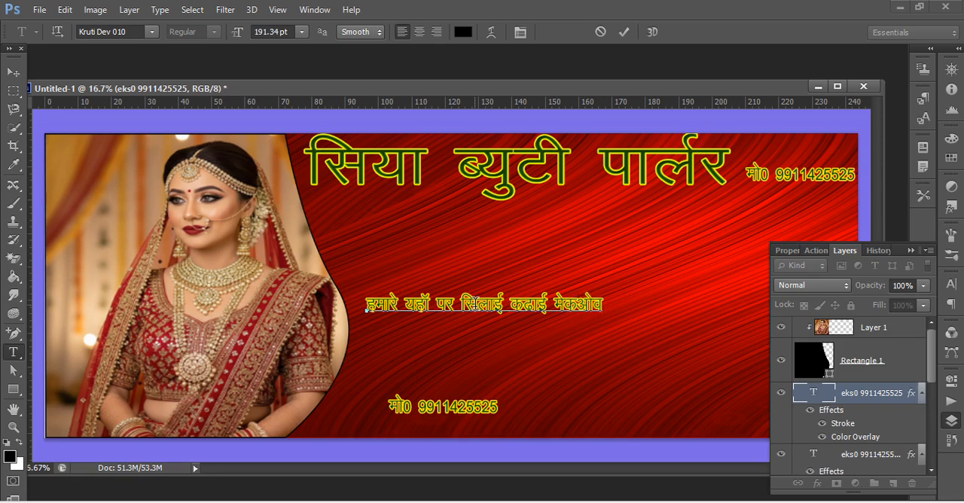
text(j)
text(nw)
key(BackSpace)
text(qy~gu )
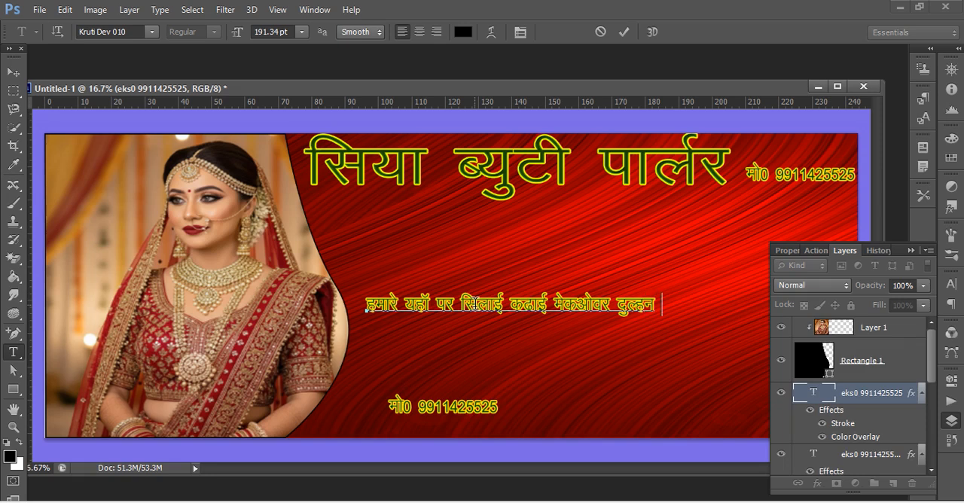
text(esadvkso)
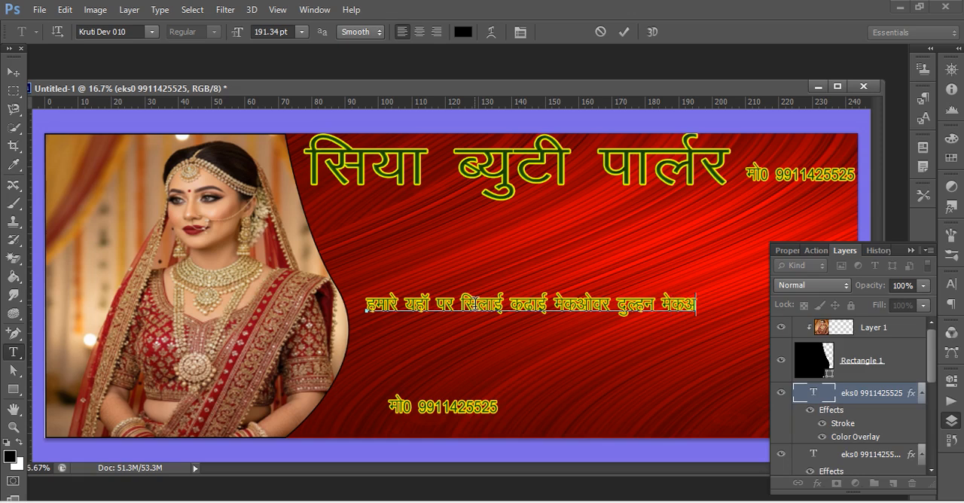
text(j)
Extend the services line with "आदि सुविधाऐं" and collapse the Layers panel covering the banner.
text(vk)
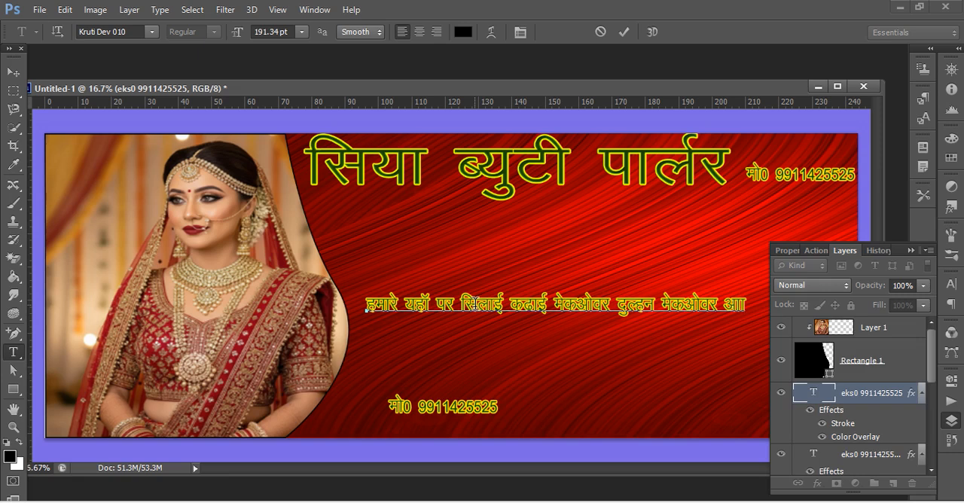
text(fn)
click(913, 251)
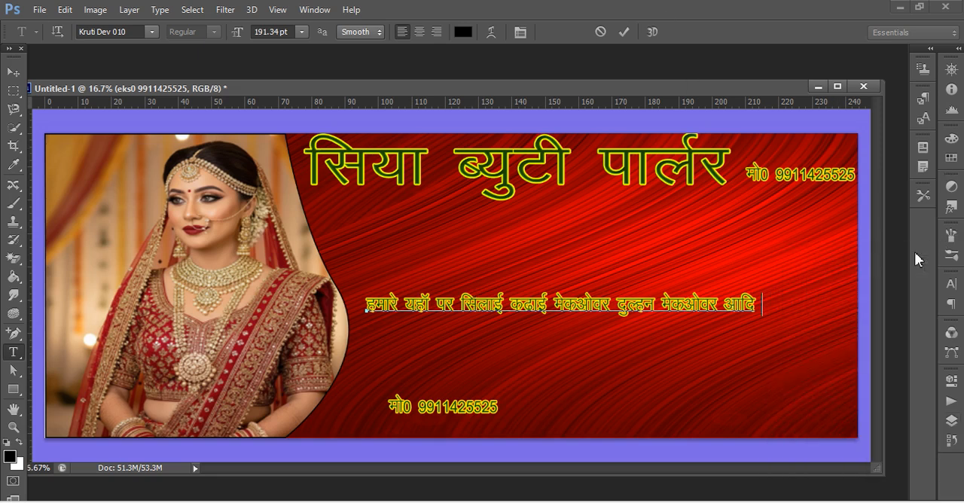
text(lqfo/k)
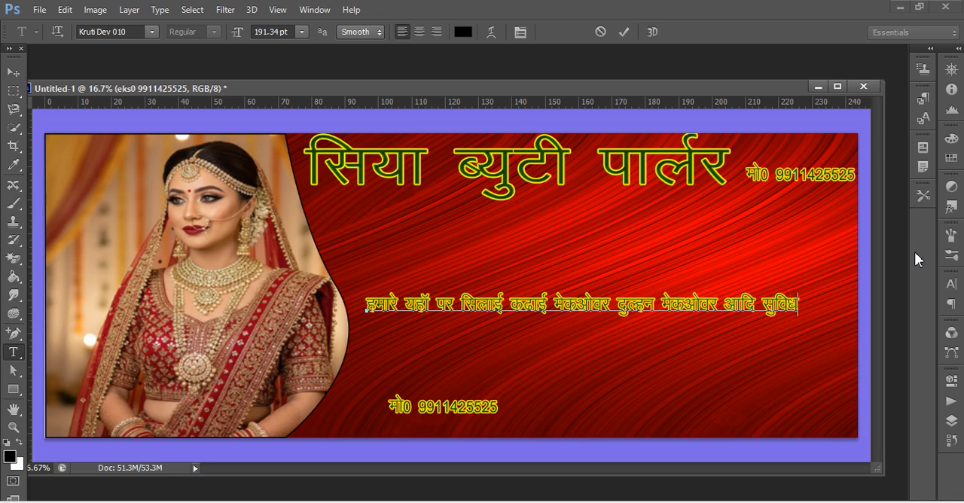
text(k,sa)
text(a)
Finish the services text with "उपल्बध हैं", wrapping the last word onto a second line, and shift the text closer to the bride.
text(mi)
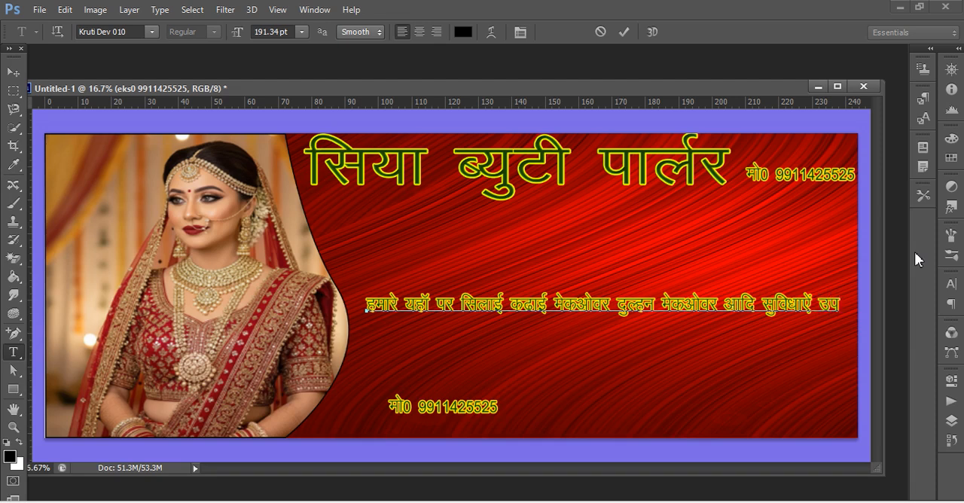
text(yC/)
text(gS)
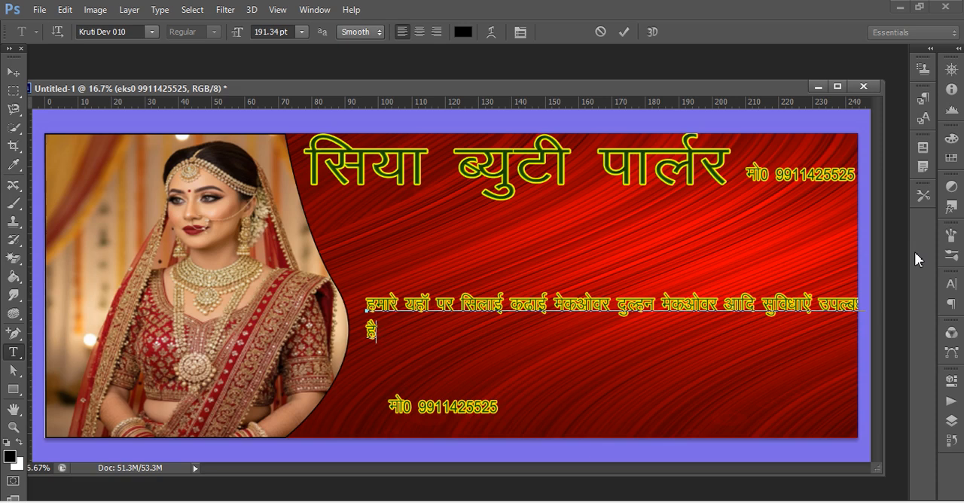
text(a)
click(10, 73)
mouse_move(382, 317)
mouse_down()
mouse_move(370, 307)
mouse_move(368, 316)
mouse_up()
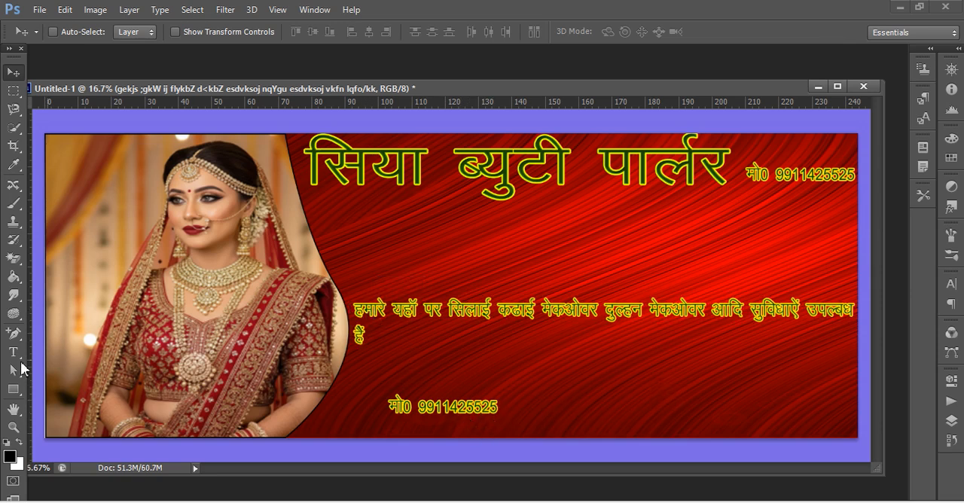
Delete all the text in the remaining mobile number copy near the banner's lower edge.
click(14, 351)
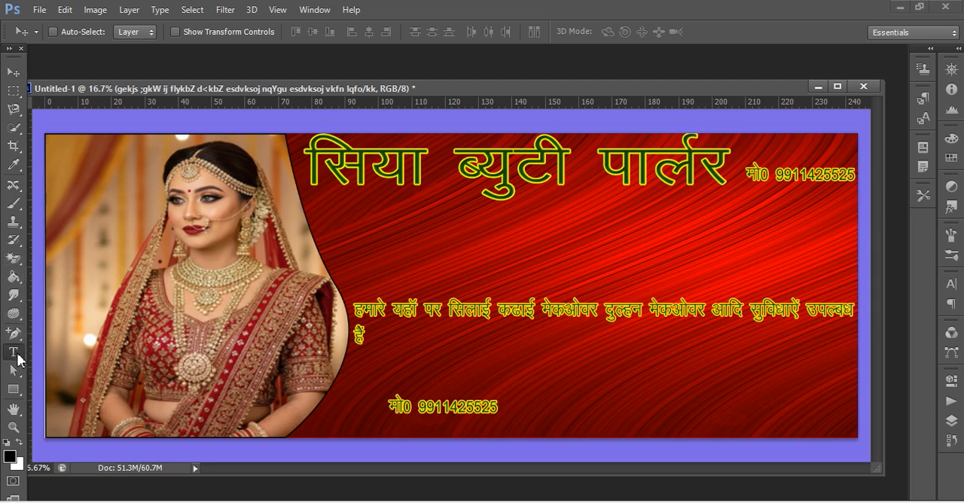
click(493, 407)
key(BackSpace)
key(BackSpace)
key(BackSpace)
key(BackSpace)
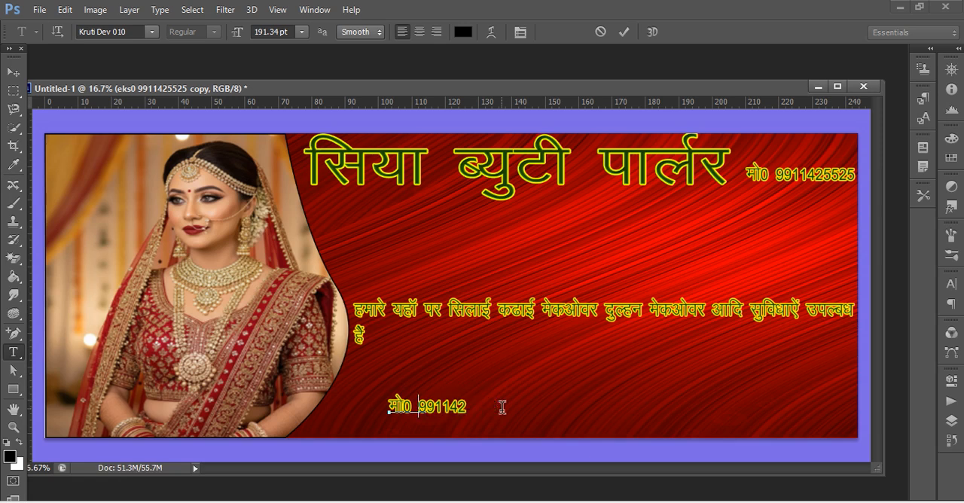
key(BackSpace)
key(BackSpace)
key(BackSpace)
key(BackSpace)
key(BackSpace)
key(BackSpace)
key(BackSpace)
key(BackSpace)
key(BackSpace)
key(BackSpace)
key(BackSpace)
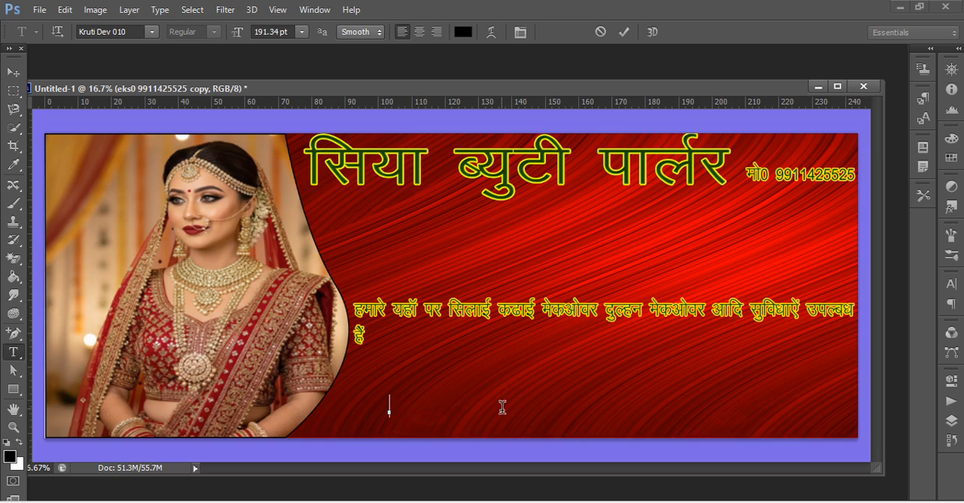
Enter the label "पता" followed by the neighbourhood of the parlour's address in the emptied lower text line.
text(irk vk)
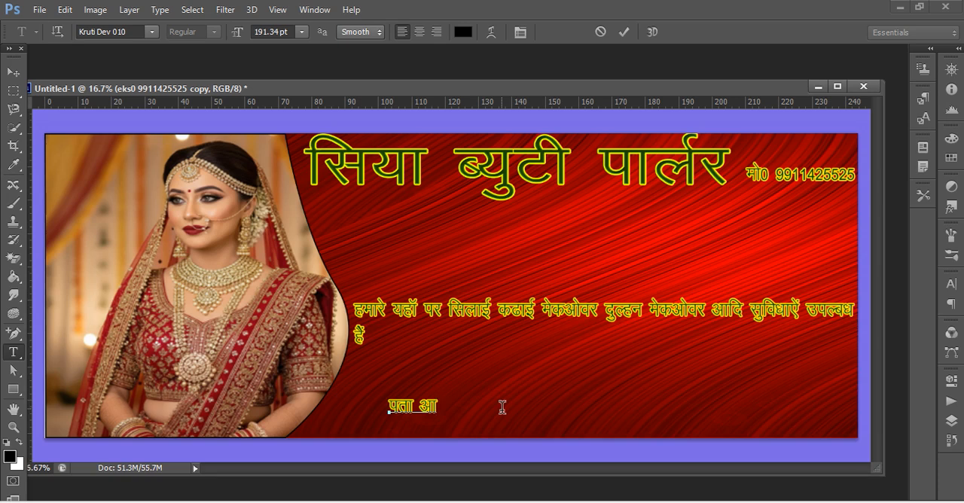
text(n)
key(BackSpace)
text(;Z uxj)
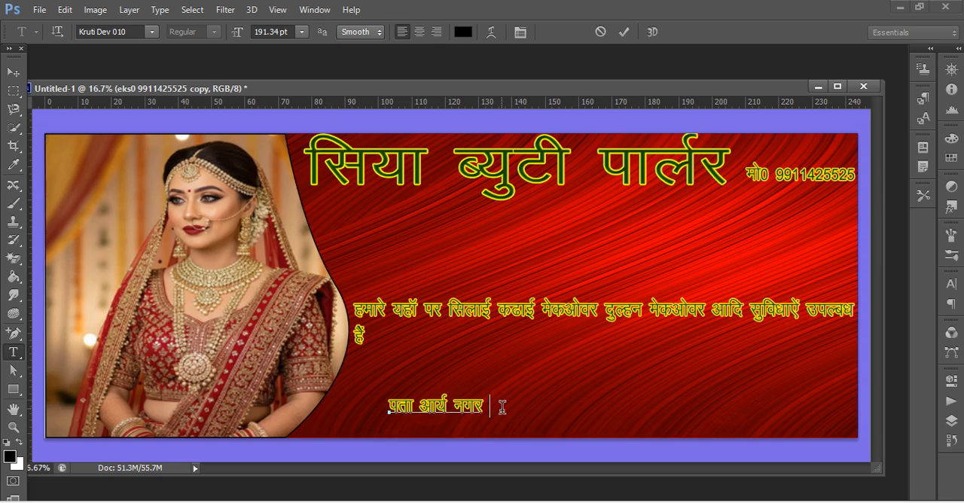
text( b)
Add the road and town of the parlour's address to the lower text line.
key(BackSpace)
key(BackSpace)
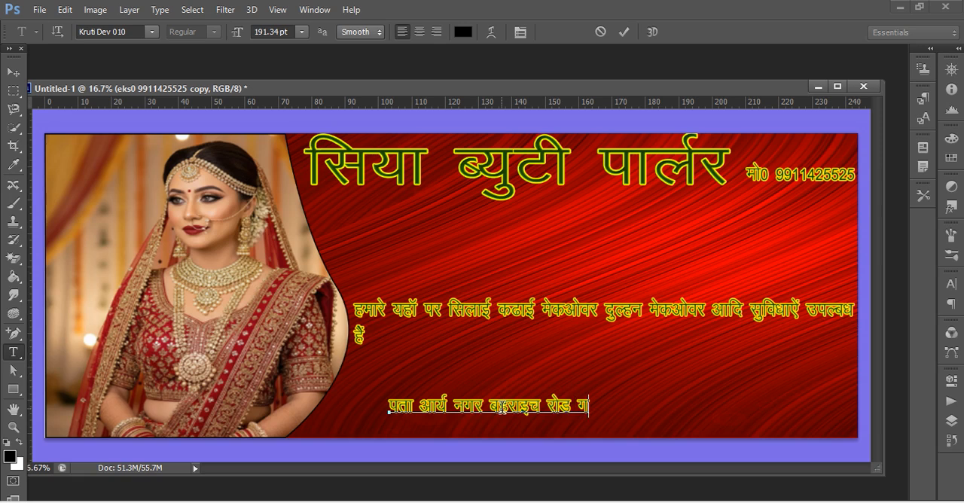
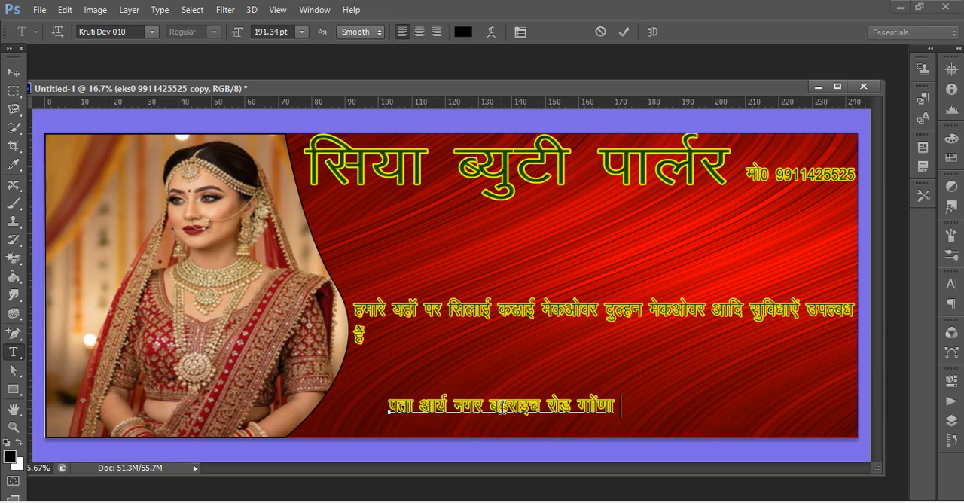
Add the contact label "सर्म्पक सूत्र" after the address in the lower text line.
text(lEiZ)
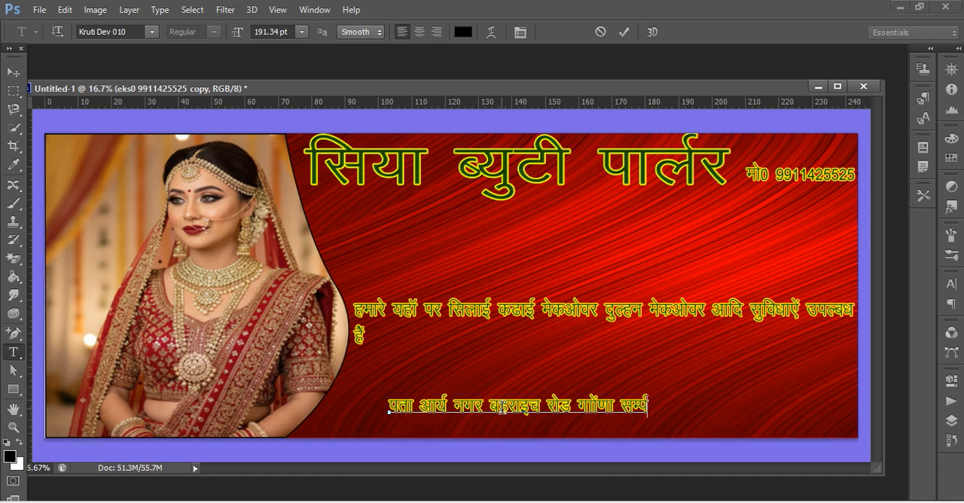
text(d lw)
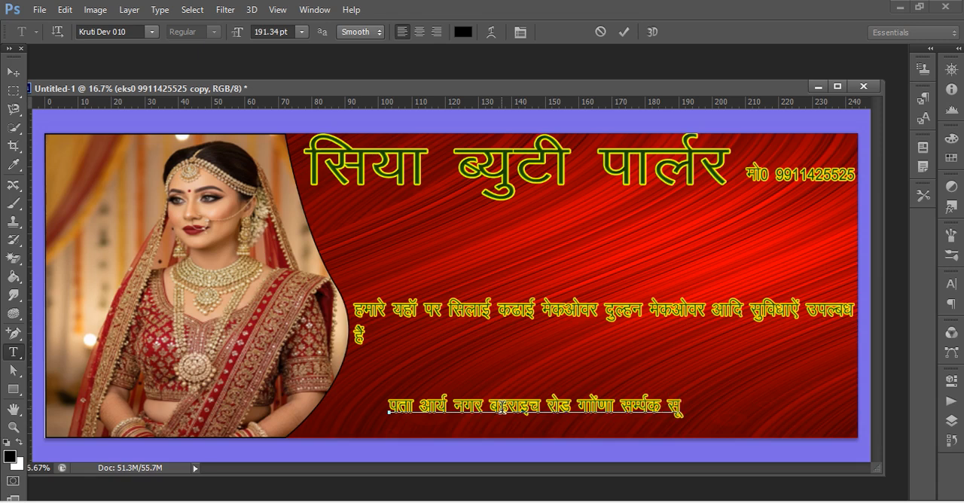
text(=)
key(BackSpace)
text(=)
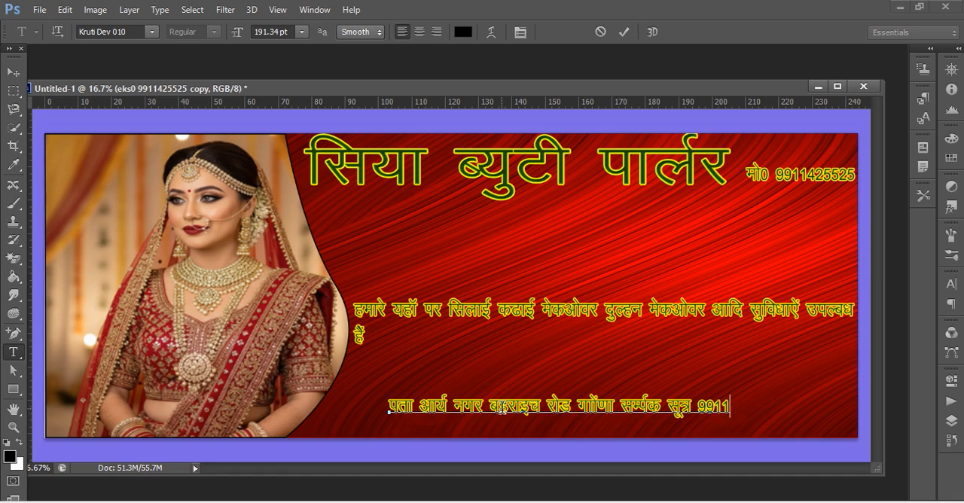
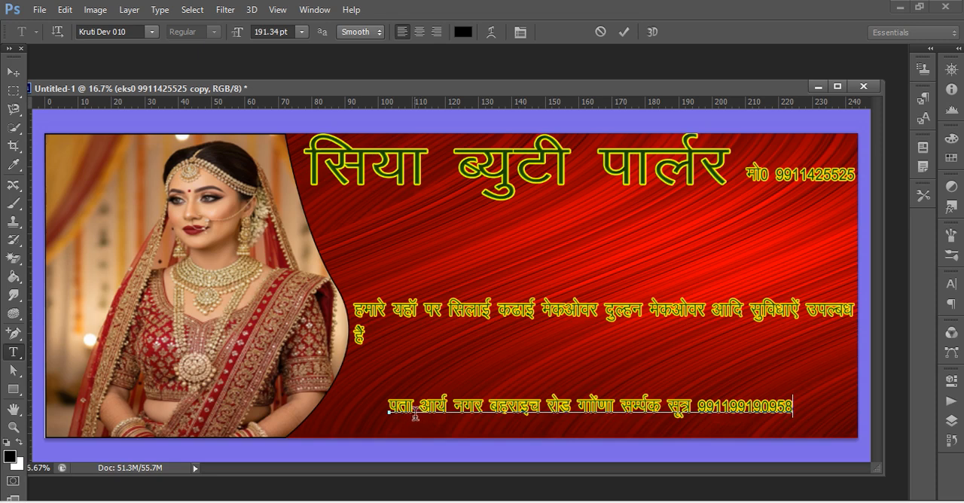
Commit the address text and move the line down to the banner's lower edge, starting just over the bride photo.
click(12, 73)
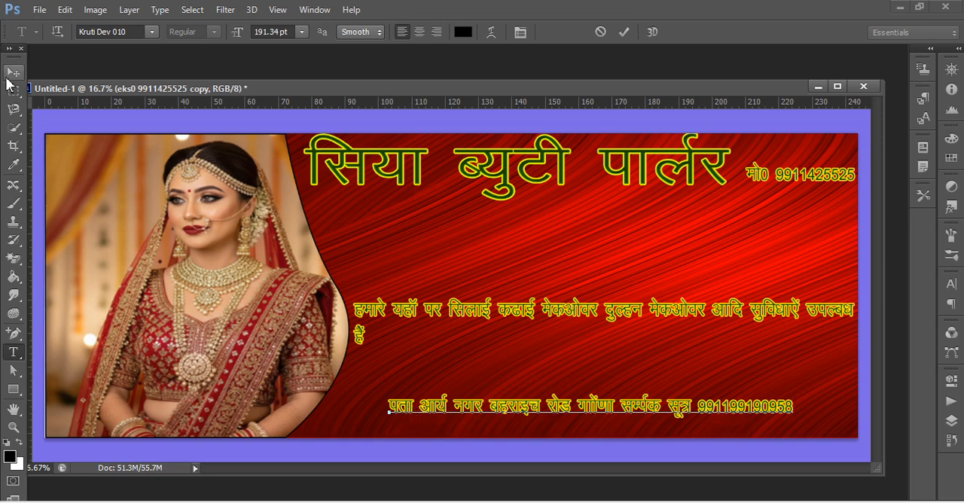
drag(448, 413, 384, 422)
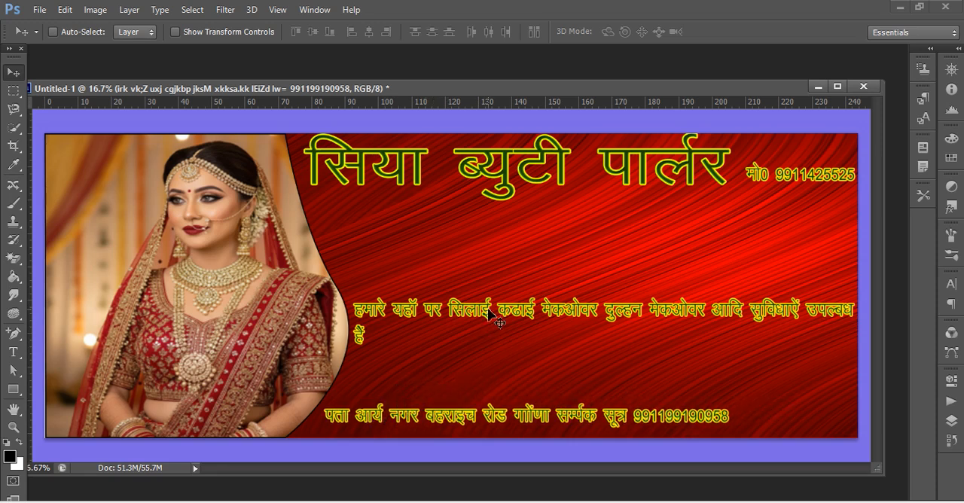
drag(491, 320, 488, 318)
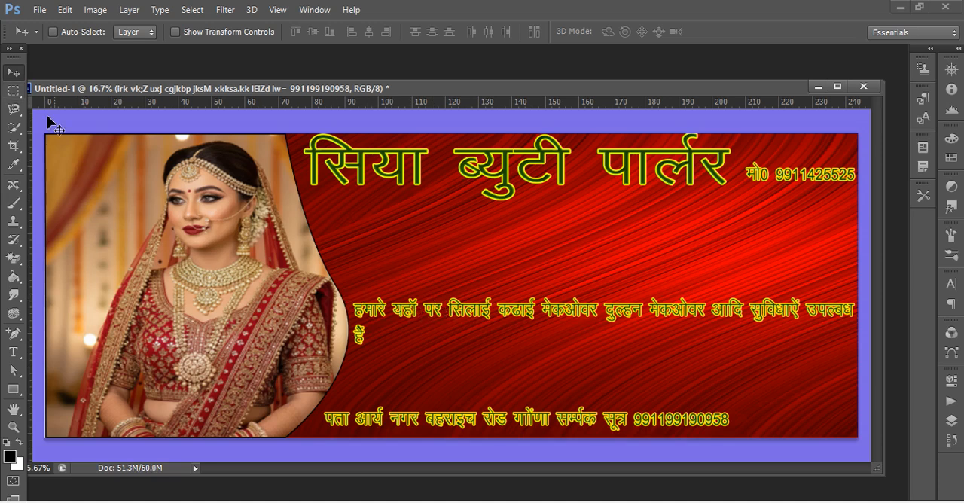
drag(509, 420, 518, 421)
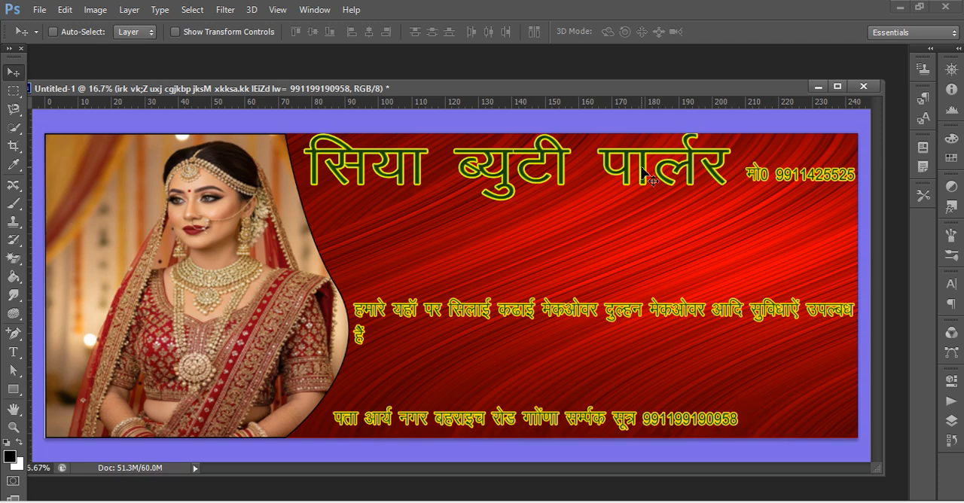
drag(624, 422, 617, 434)
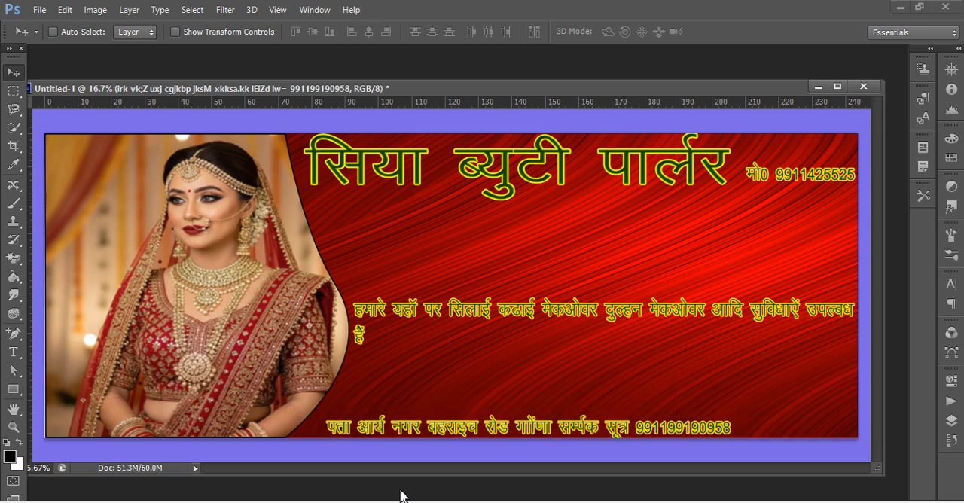
Open the cosmetics image n from the aa folder.
key(ctrl+o)
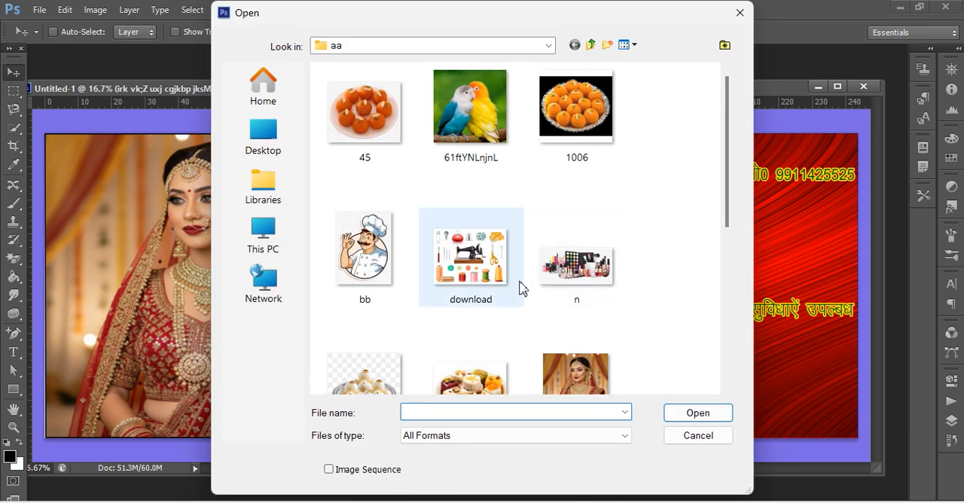
click(568, 271)
click(704, 412)
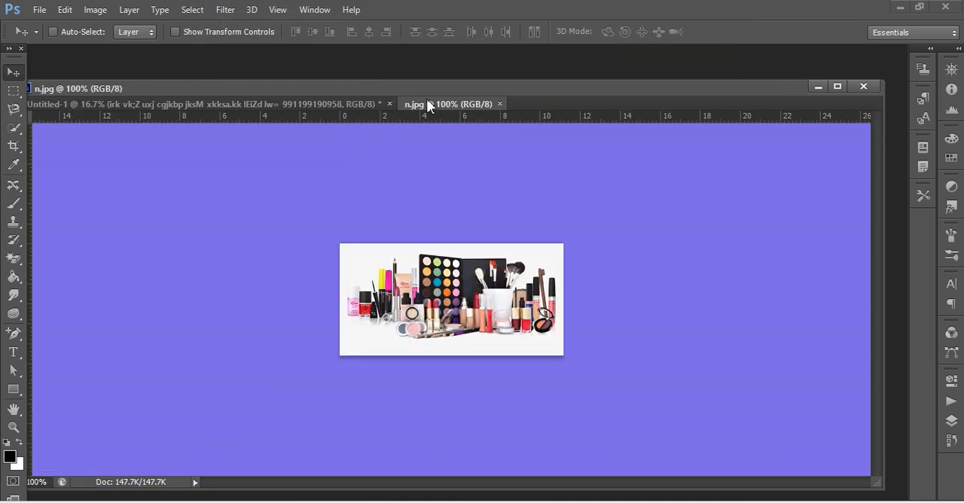
right_click(426, 104)
click(465, 159)
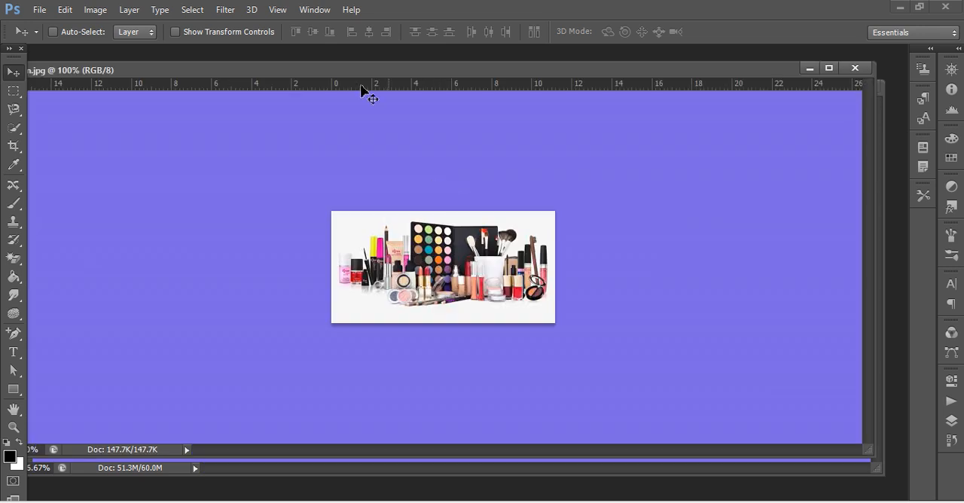
Copy the whole cosmetics image into the banner, closing its file, and place it below the mobile number.
key(ctrl+a)
click(859, 68)
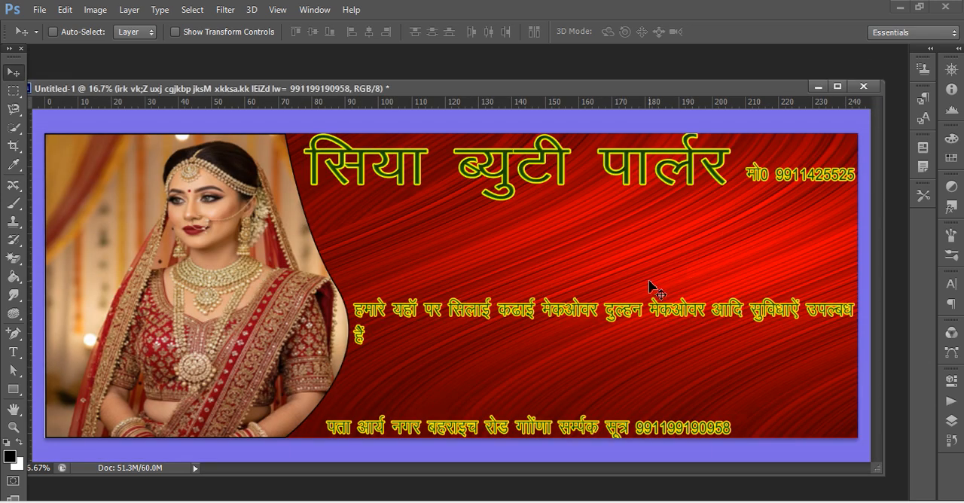
key(ctrl+v)
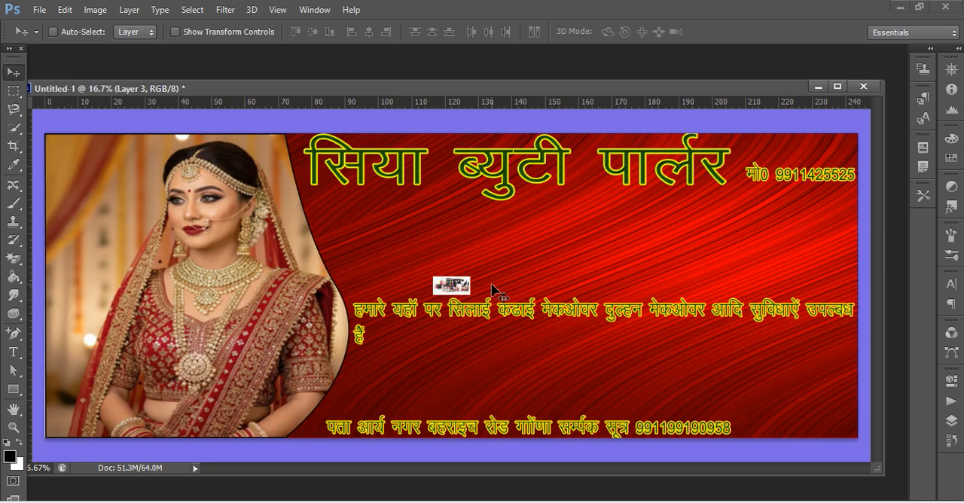
drag(504, 324, 818, 235)
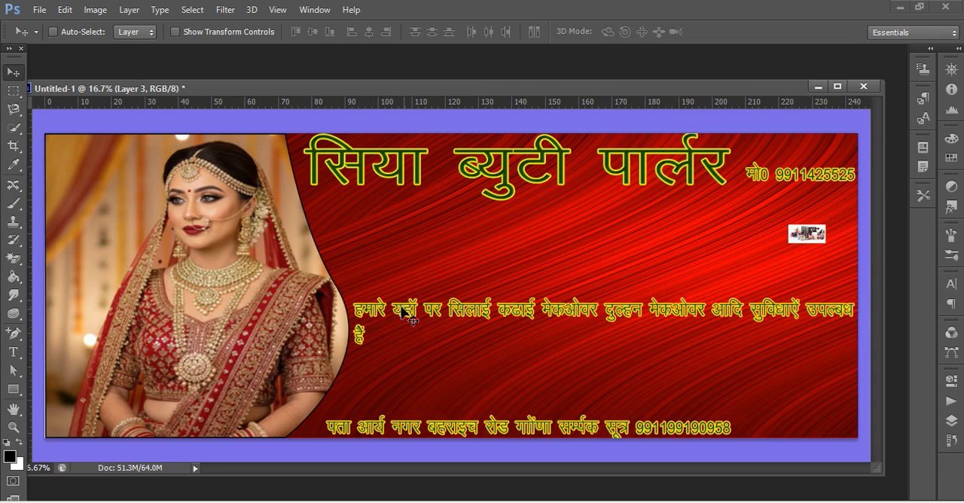
Select the services text and move it down to just above the address line.
click(13, 352)
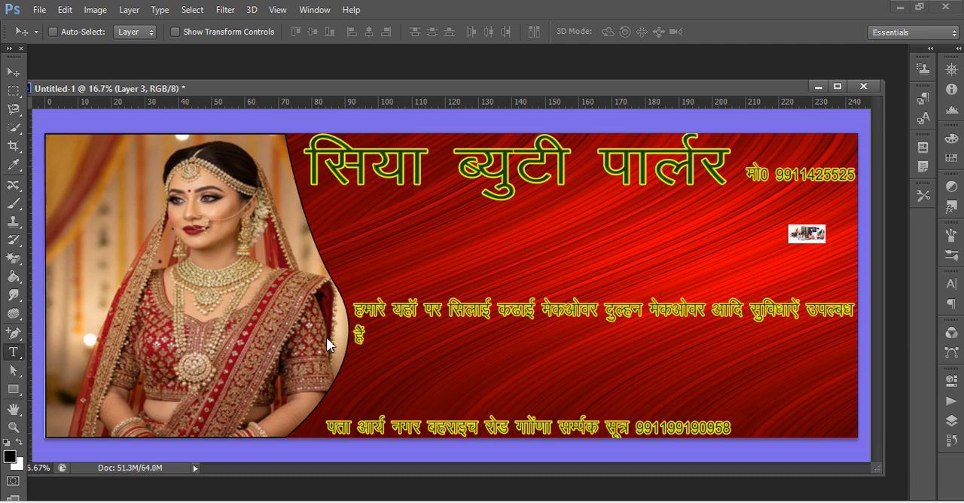
click(428, 311)
click(13, 72)
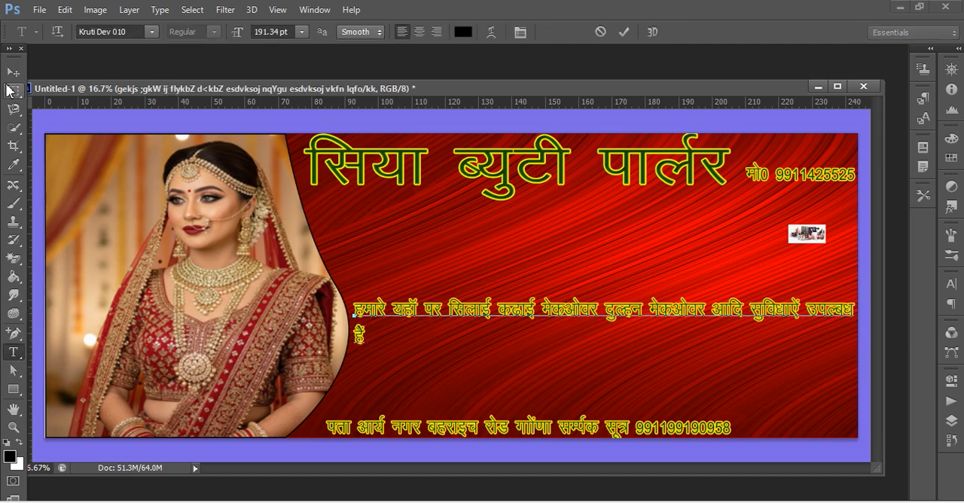
drag(471, 319, 469, 371)
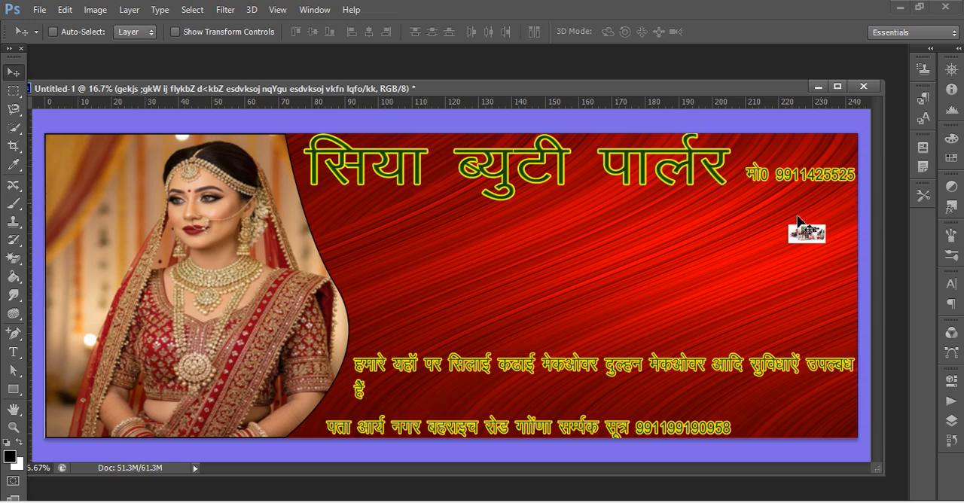
End the services text with "।" after "हैं" and shift the text slightly further down.
click(14, 352)
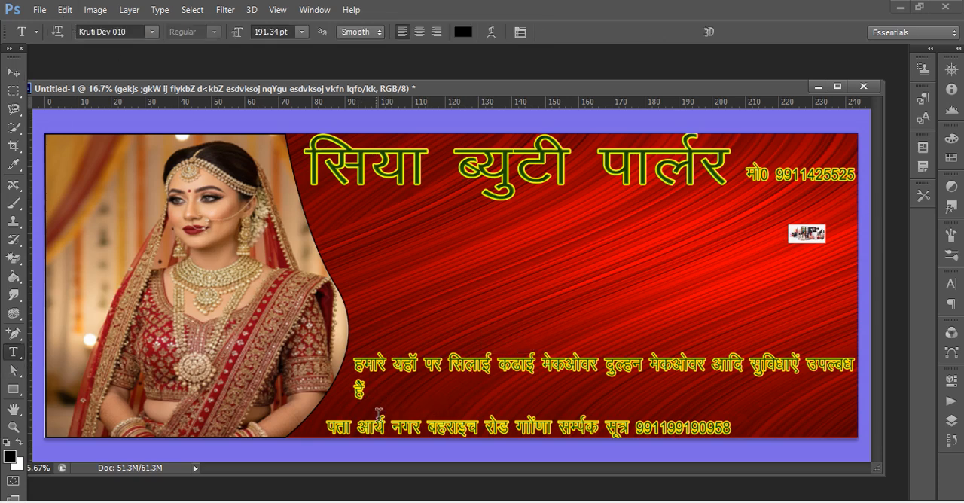
click(375, 392)
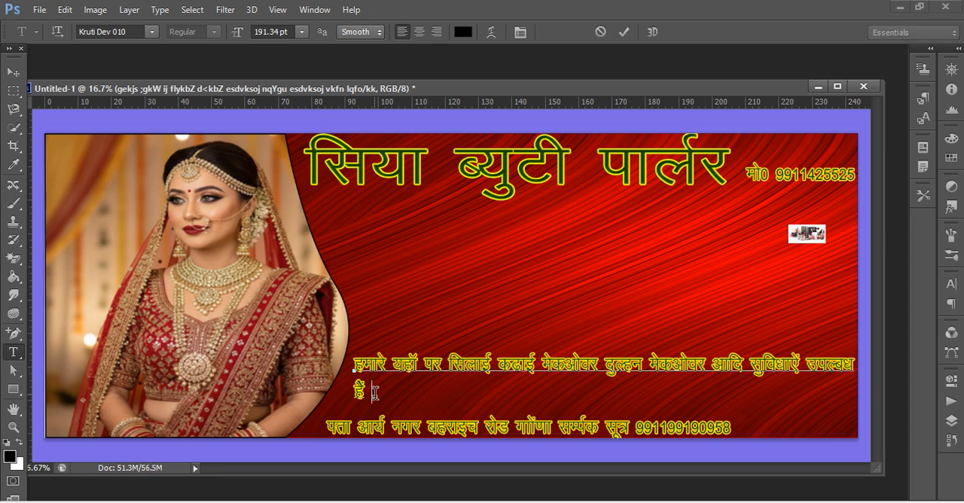
key(BackSpace)
key(BackSpace)
click(13, 71)
mouse_move(808, 235)
mouse_down()
mouse_move(769, 273)
mouse_move(789, 242)
mouse_move(803, 242)
mouse_up()
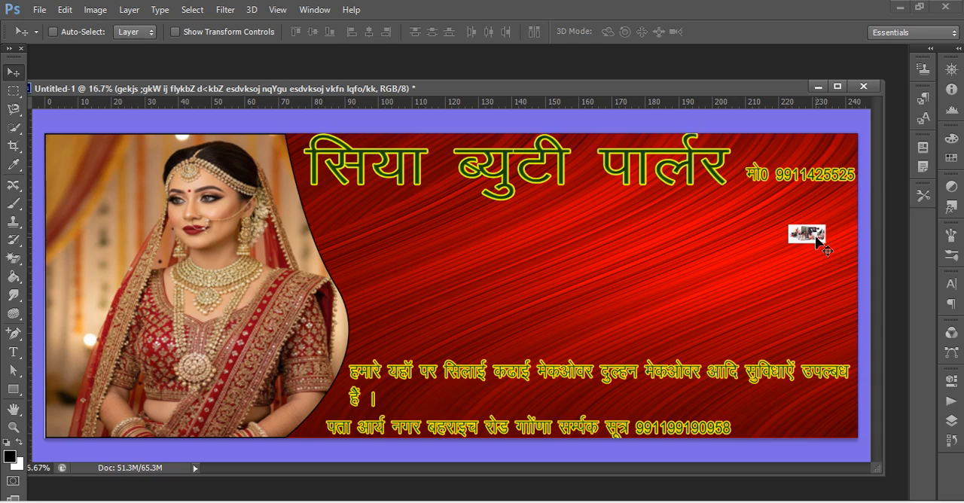
Look through the layer stack to identify the layers of the texts, the background and the pasted cosmetics picture.
click(955, 422)
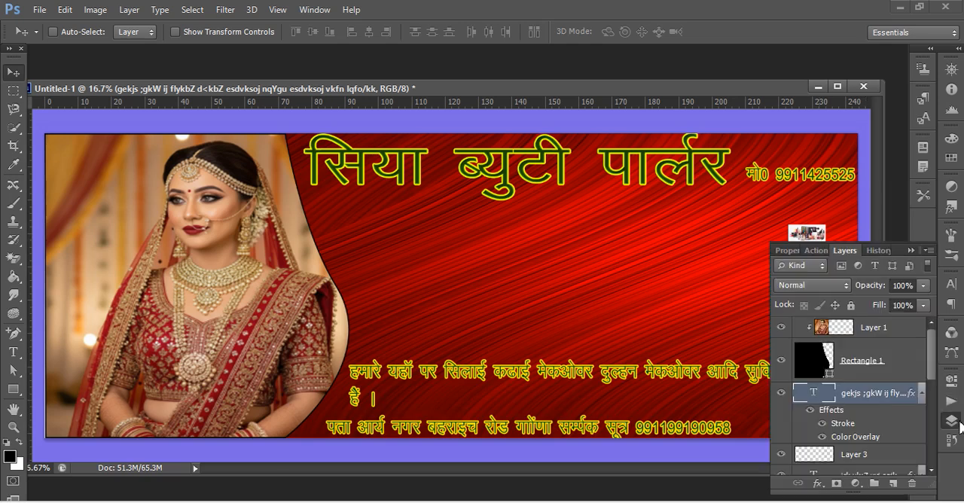
click(863, 368)
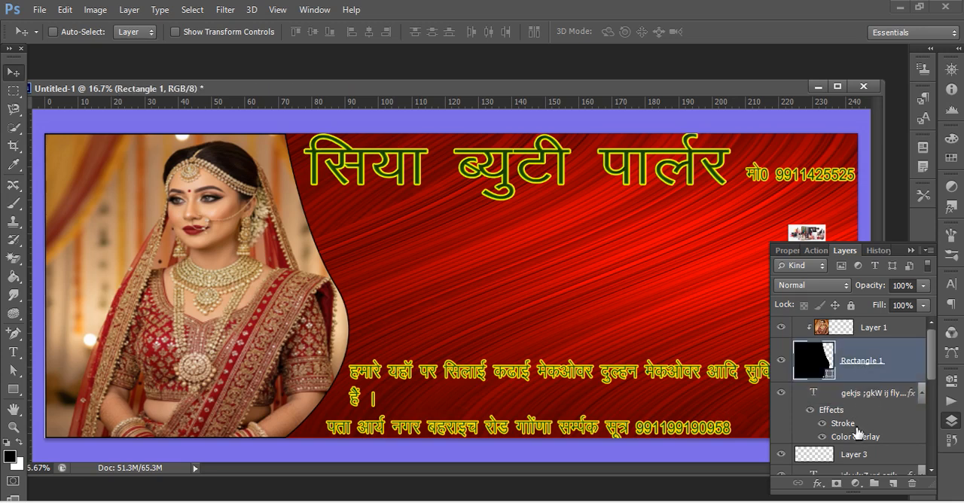
click(853, 414)
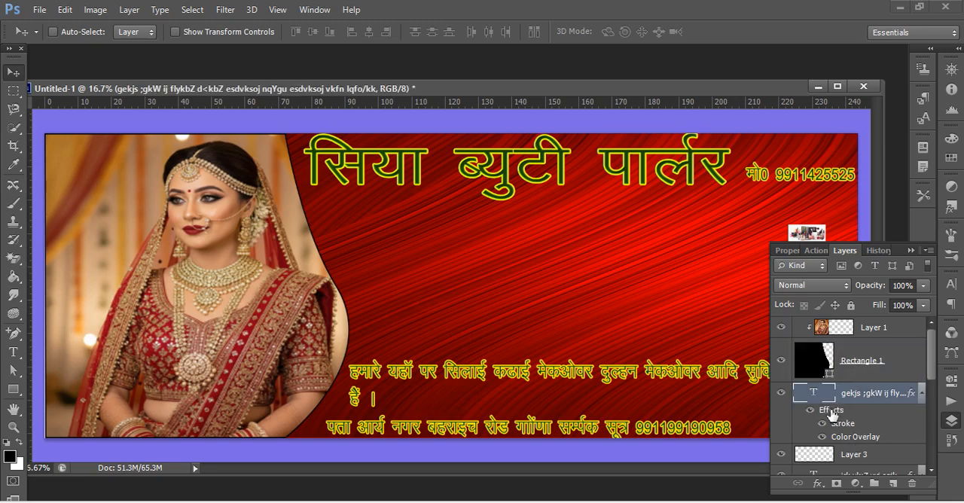
scroll(865, 468, down, 2)
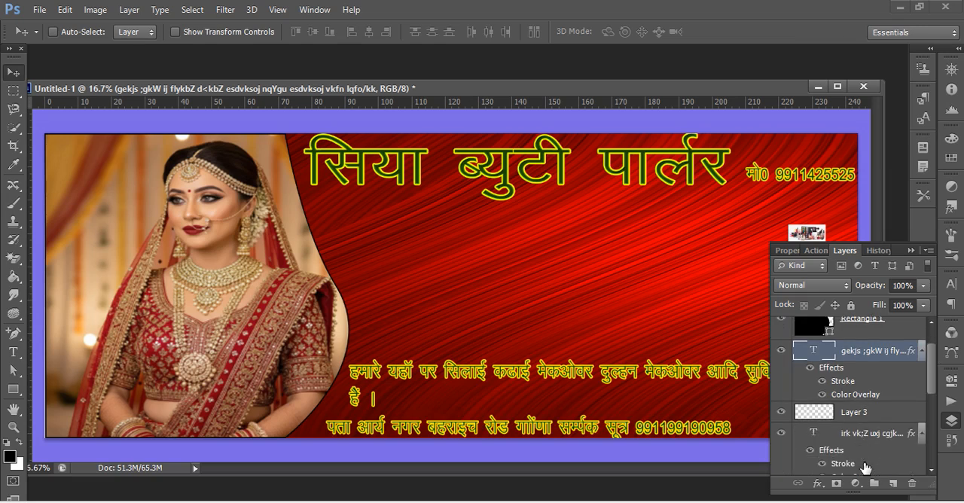
scroll(851, 422, down, 6)
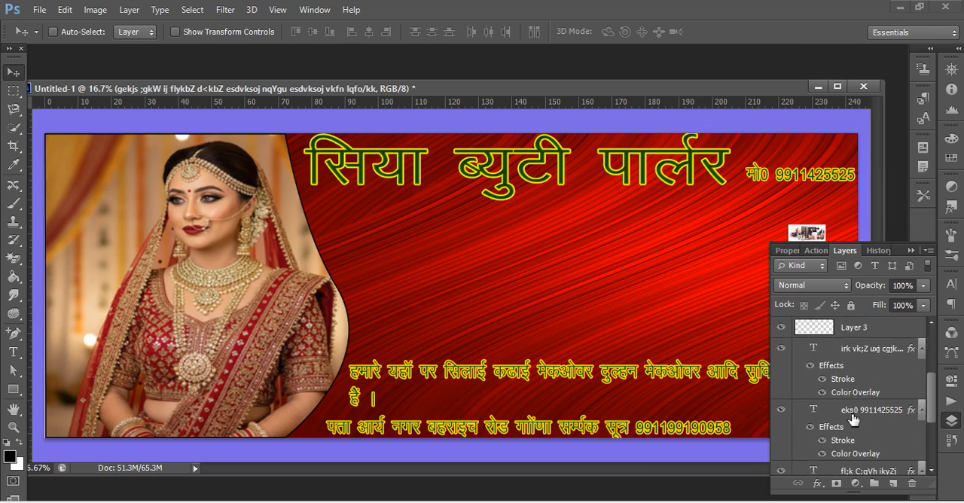
scroll(853, 442, up, 7)
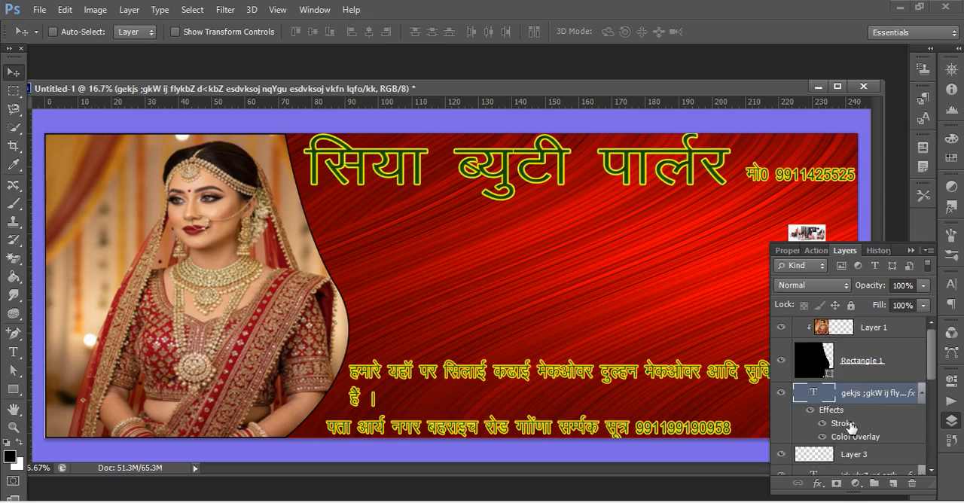
scroll(845, 443, down, 1)
click(845, 441)
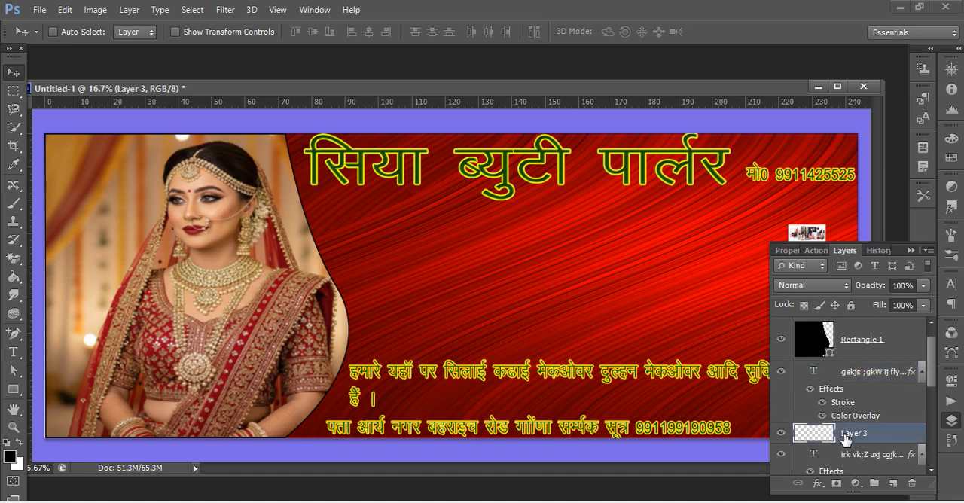
scroll(845, 441, down, 5)
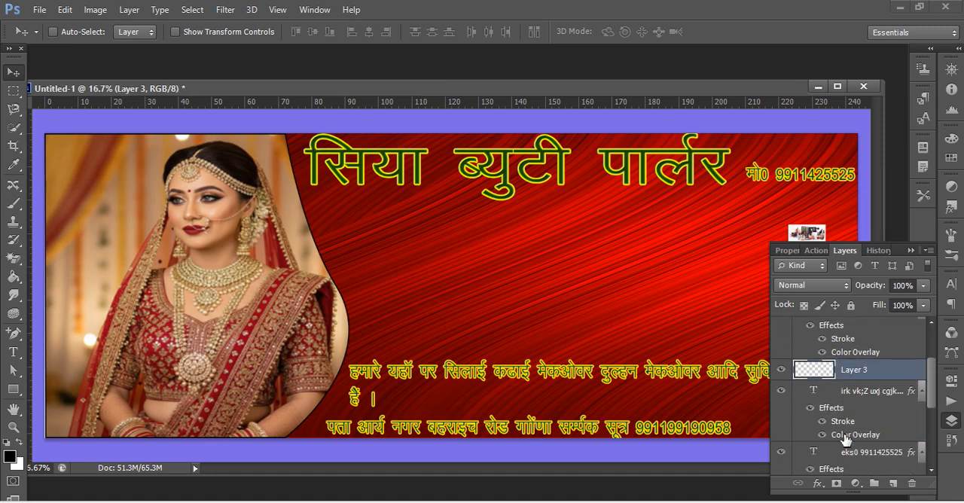
scroll(845, 441, down, 1)
click(843, 435)
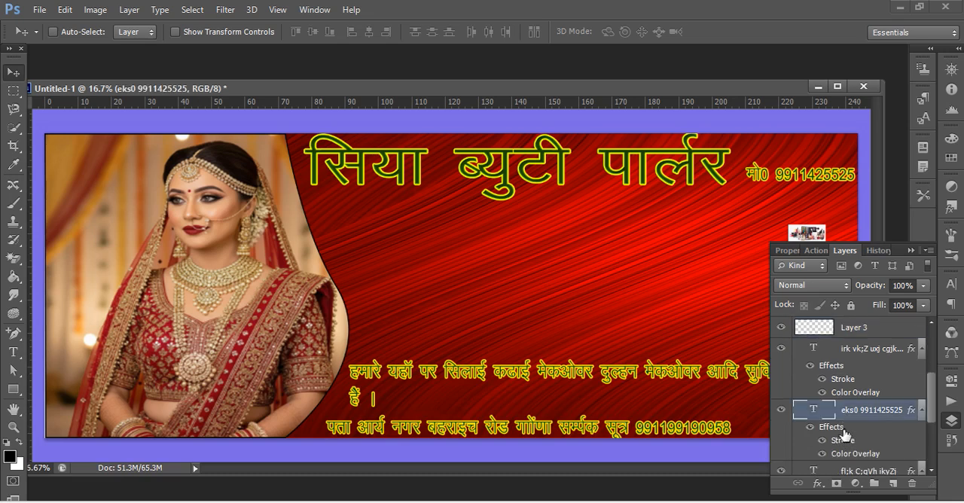
scroll(845, 436, down, 3)
click(845, 434)
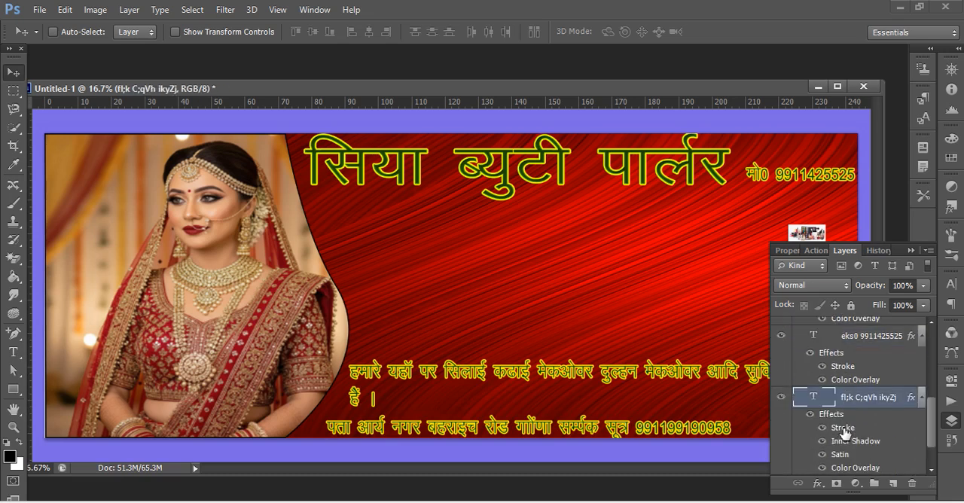
scroll(845, 434, down, 2)
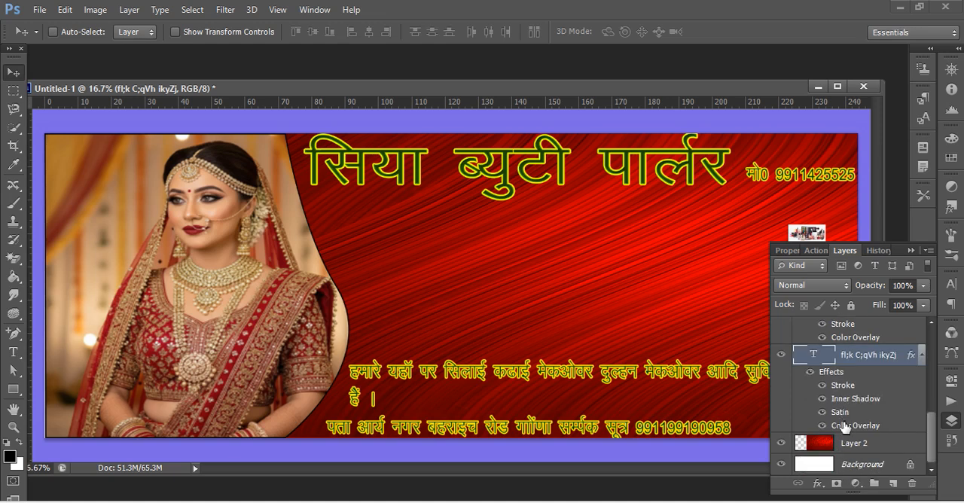
Select Layer 3, the layer holding the pasted cosmetics picture, leaving its layer style unchanged.
click(854, 337)
scroll(856, 355, up, 6)
scroll(860, 397, up, 2)
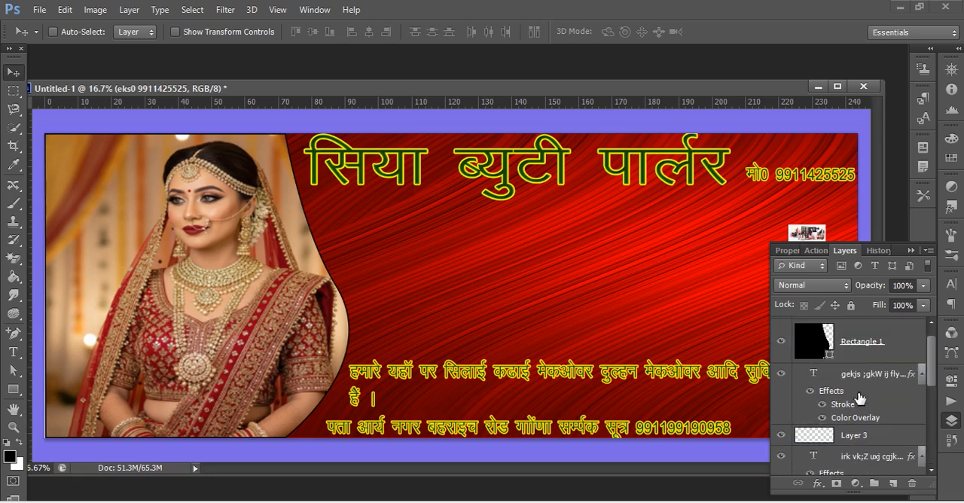
click(860, 437)
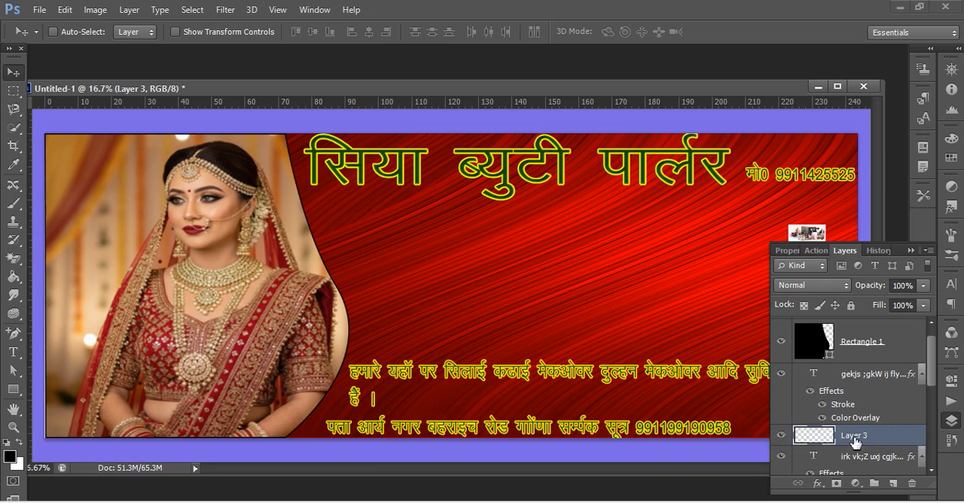
double_click(782, 439)
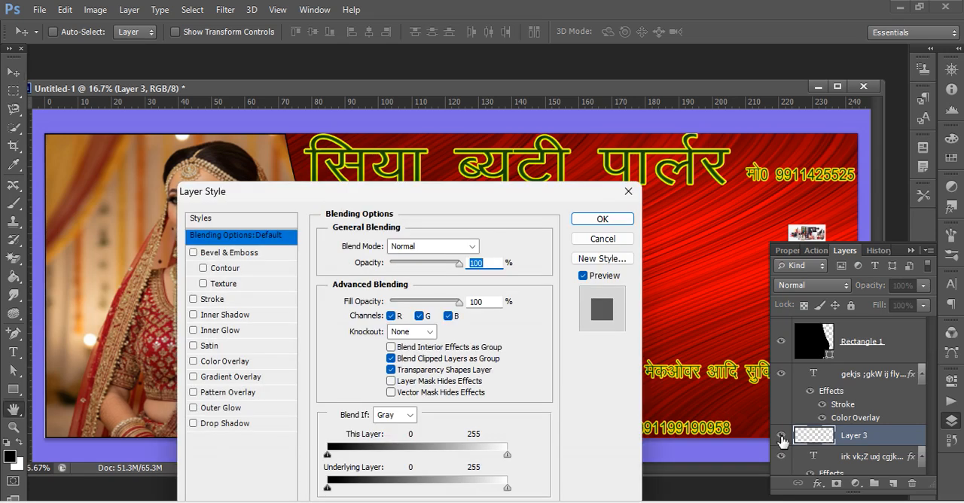
click(628, 191)
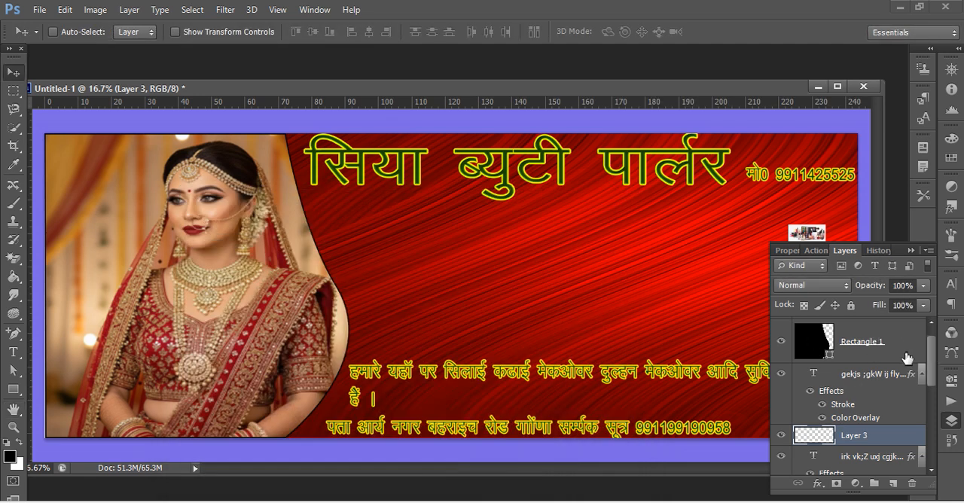
scroll(910, 452, down, 5)
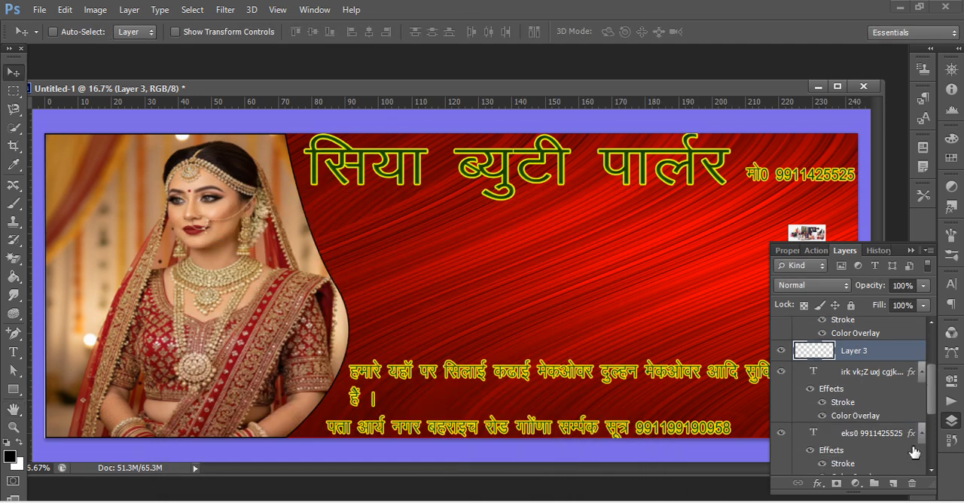
scroll(896, 466, down, 2)
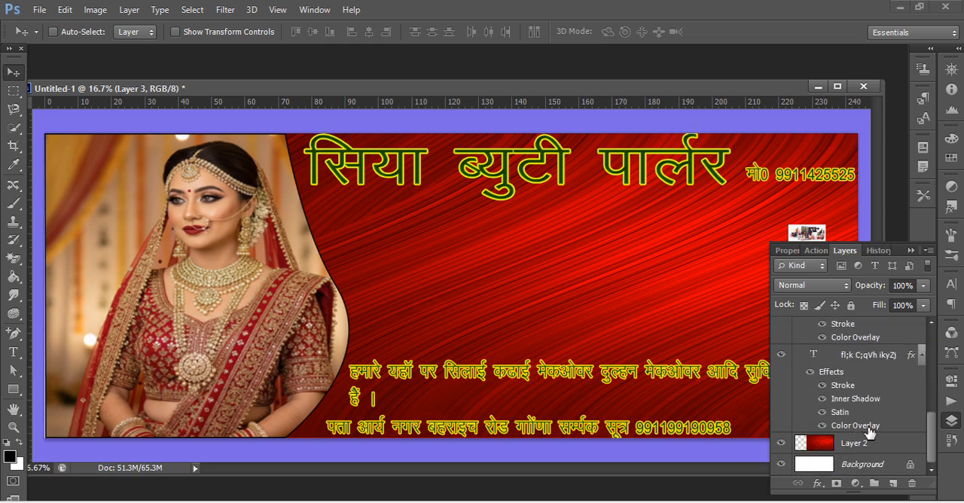
Open the cosmetics image n.jpg, duplicate its background layer and float the image in its own window.
key(ctrl+o)
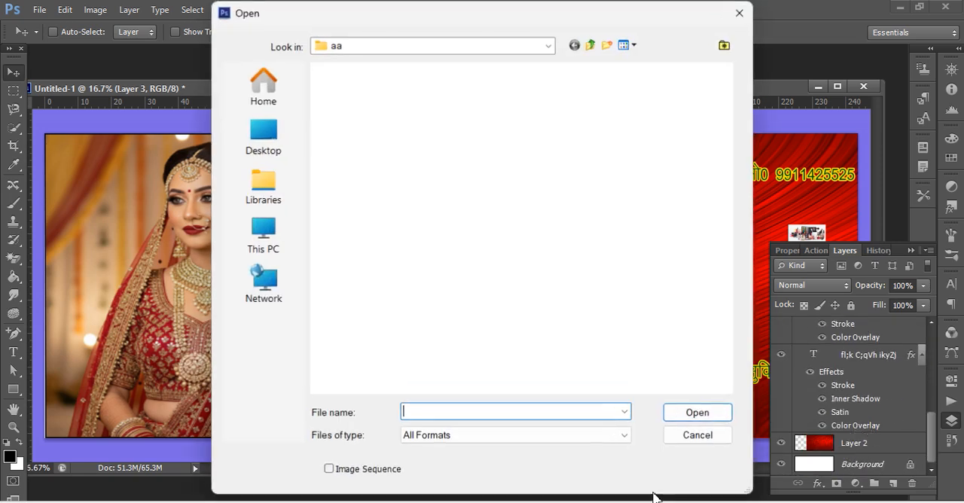
click(576, 271)
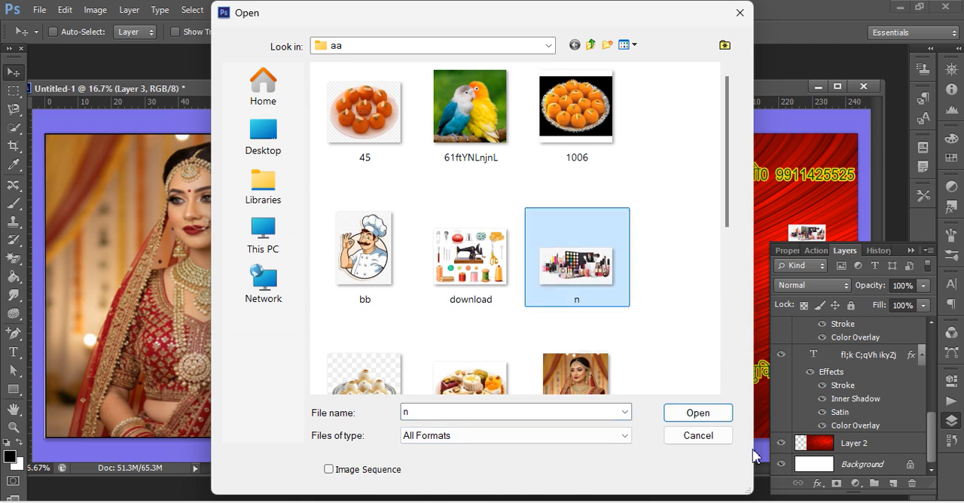
click(697, 414)
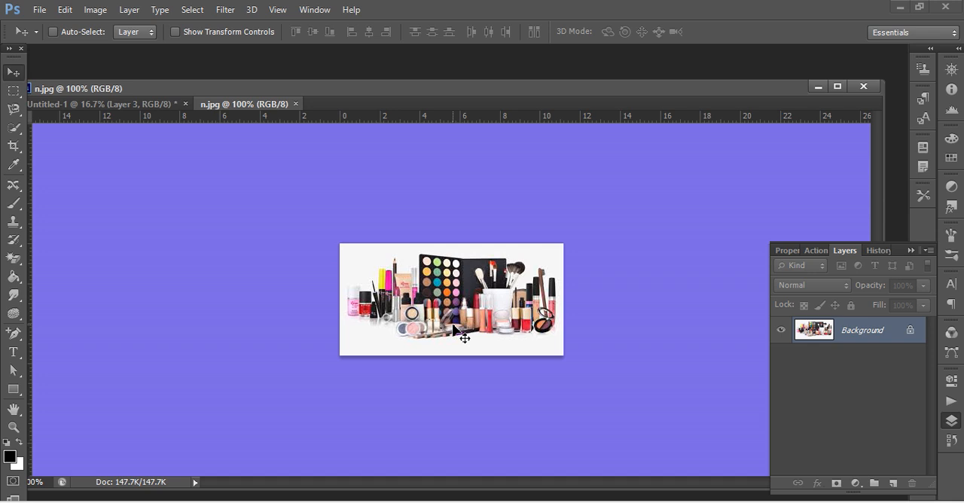
key(ctrl+j)
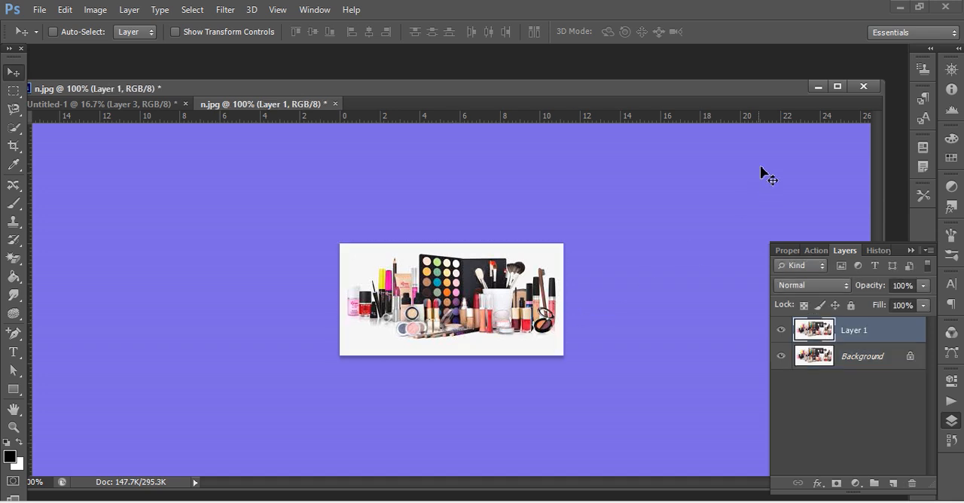
right_click(304, 106)
click(360, 171)
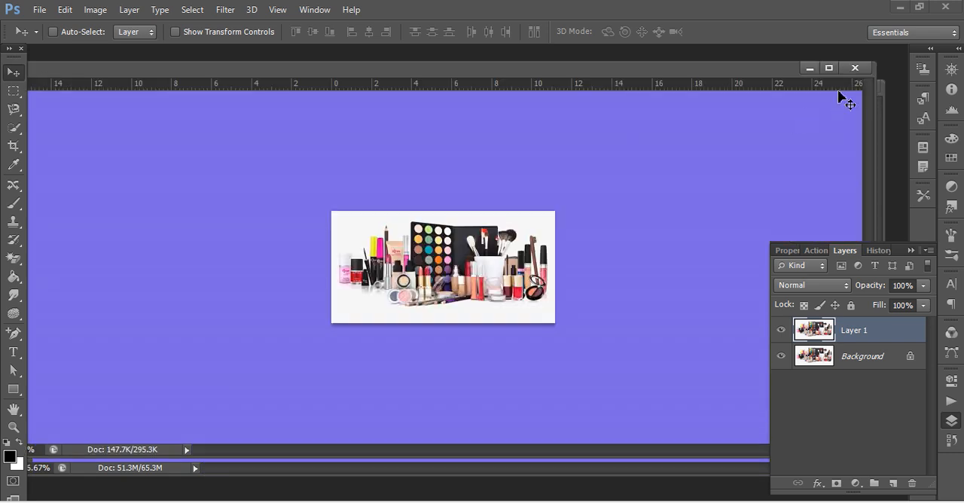
Select and copy the whole cosmetics picture, and close n.jpg without saving its changes.
click(857, 66)
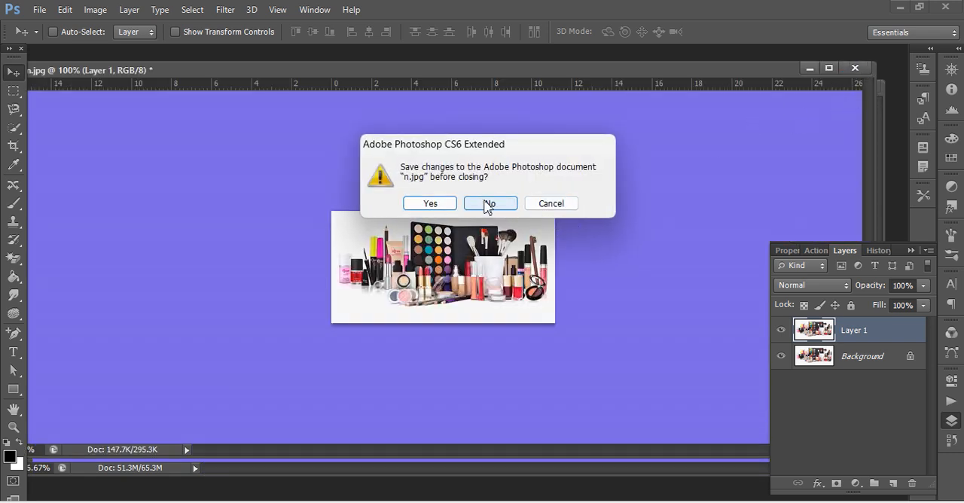
click(550, 205)
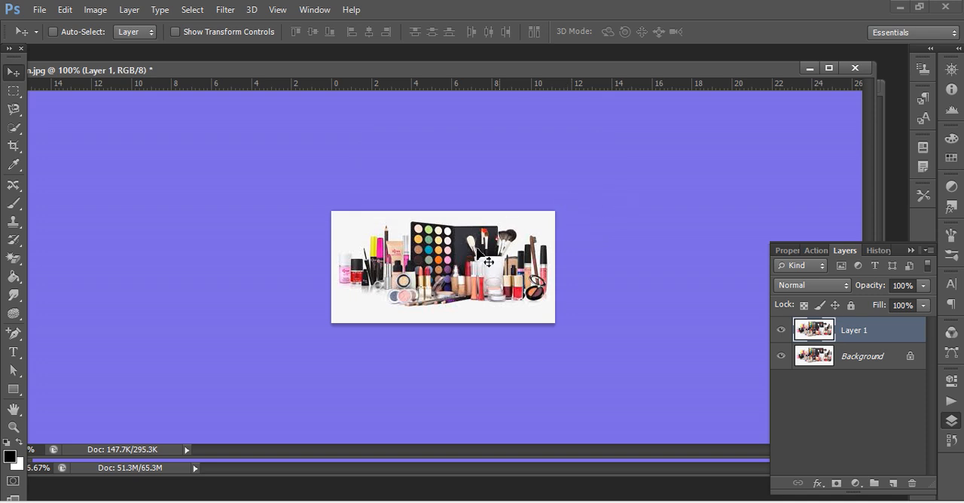
key(ctrl+a)
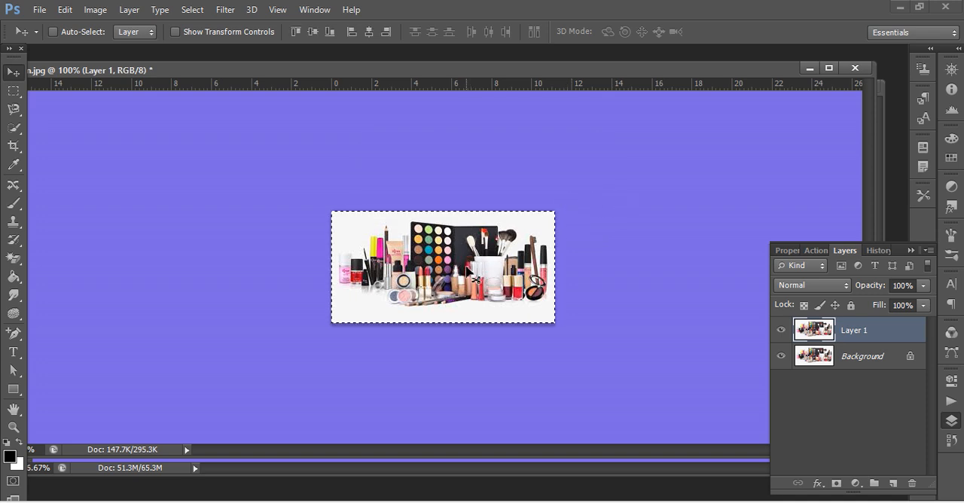
click(855, 68)
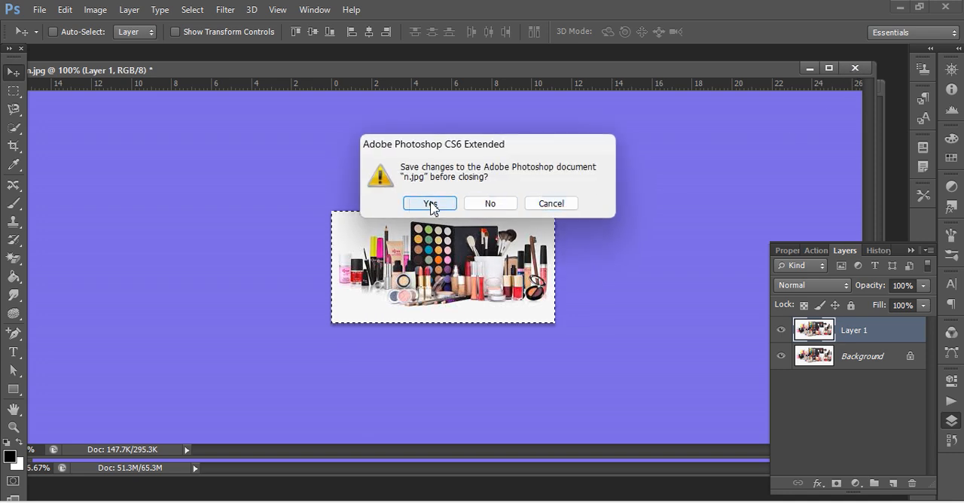
click(486, 203)
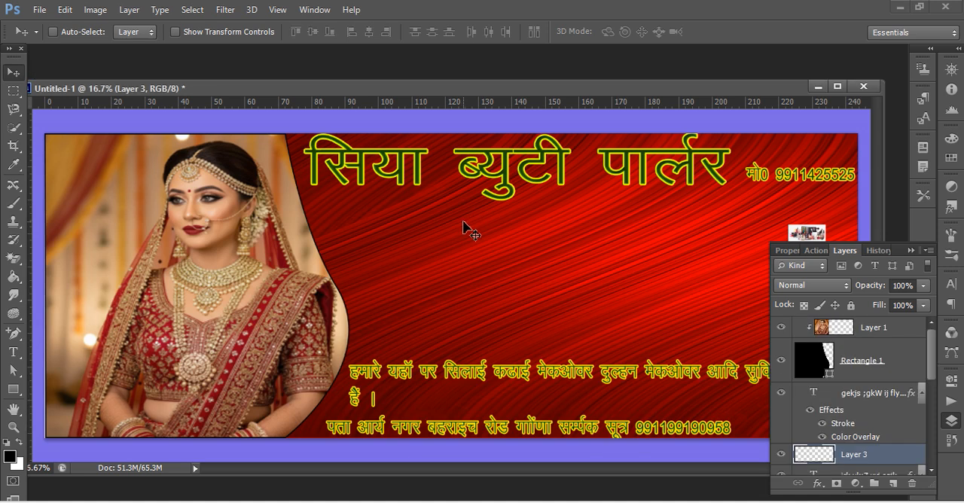
Paste the cosmetics picture into the banner and enlarge it to about 479% width and 577% height below the title.
key(ctrl+v)
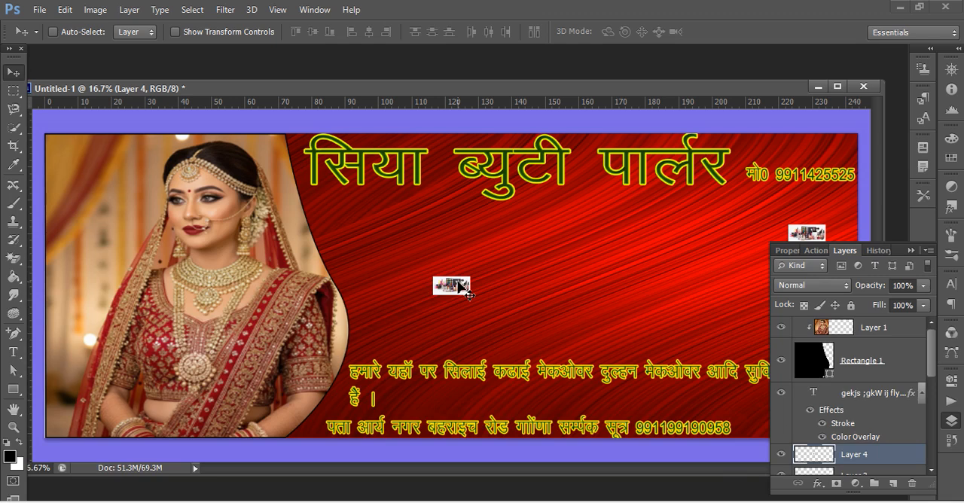
key(ctrl+t)
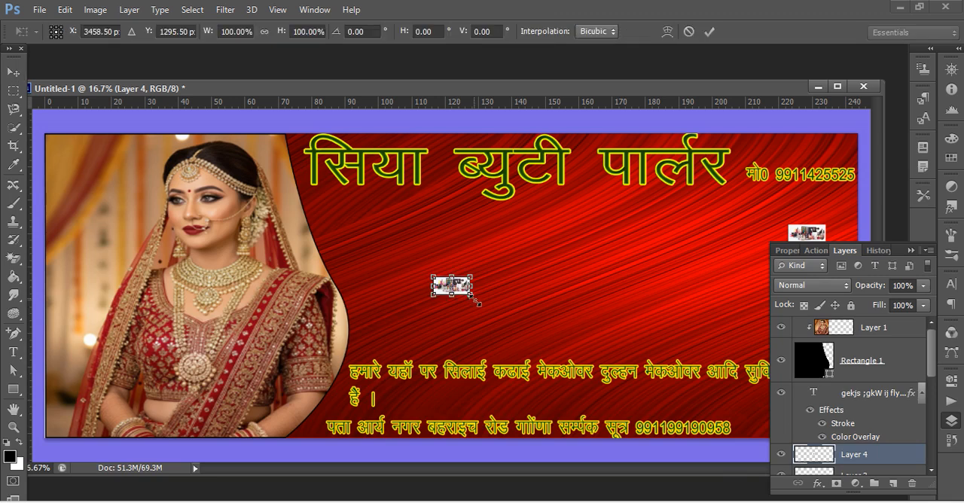
drag(525, 322, 611, 340)
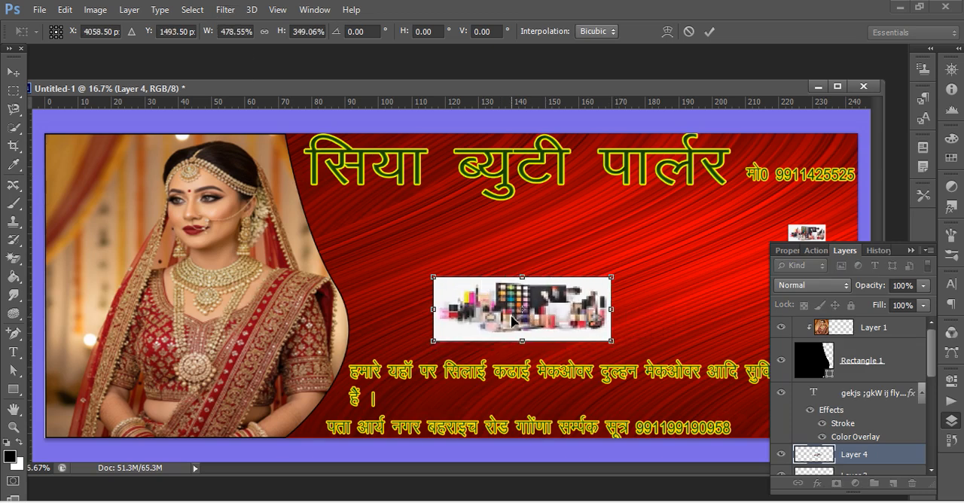
drag(523, 278, 523, 235)
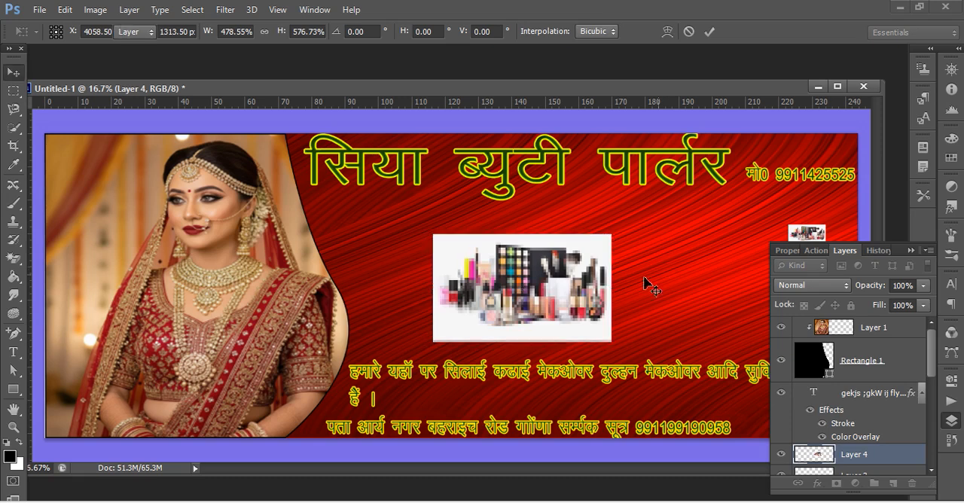
key(Return)
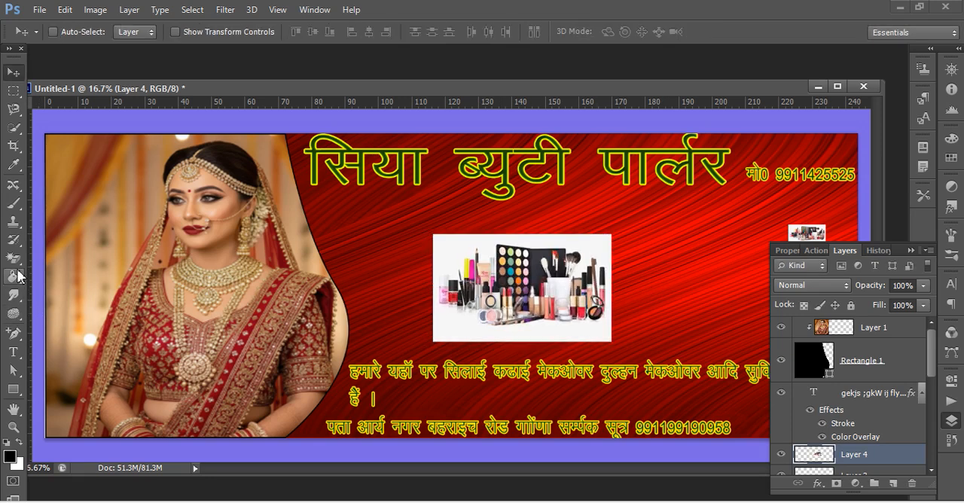
Erase the white background of the enlarged cosmetics picture with the Magic Eraser at tolerance 32.
click(14, 258)
click(57, 284)
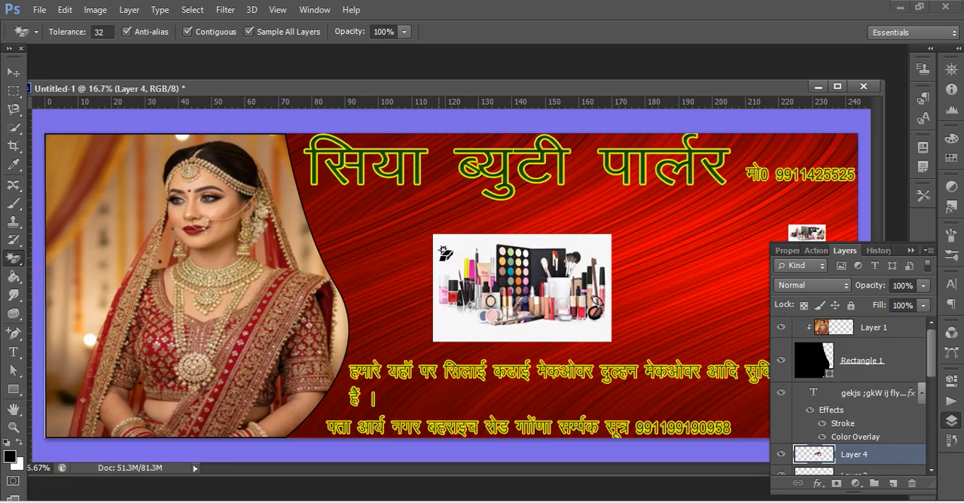
click(443, 258)
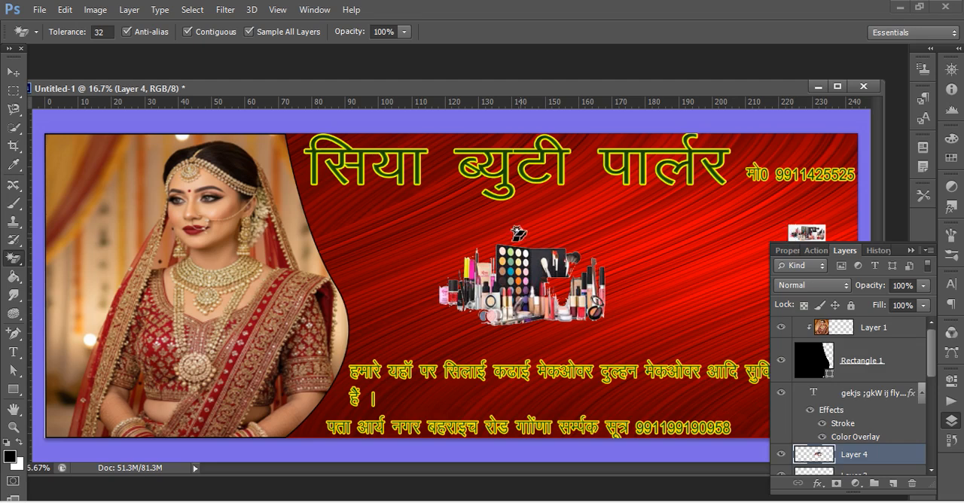
click(13, 370)
click(613, 237)
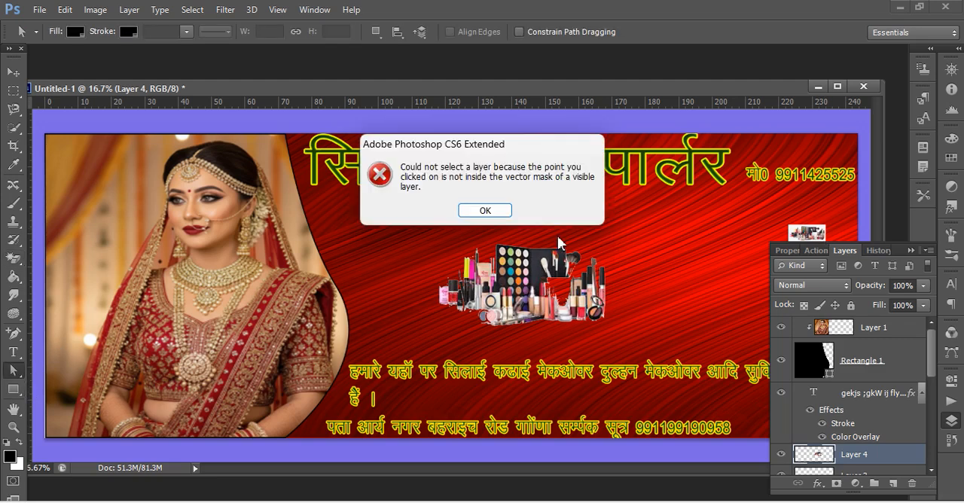
click(486, 211)
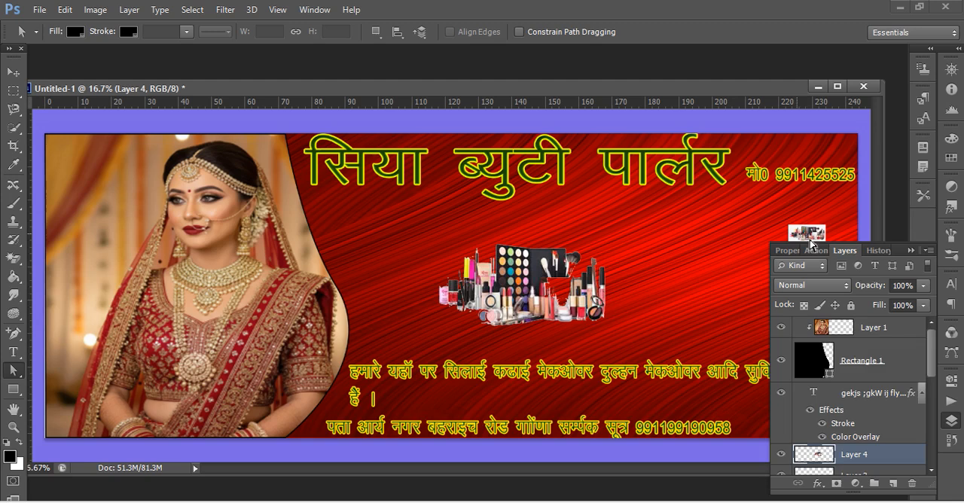
Select Layer 3 and erase the small cosmetics picture's white background with the Magic Eraser at tolerance 32.
click(862, 473)
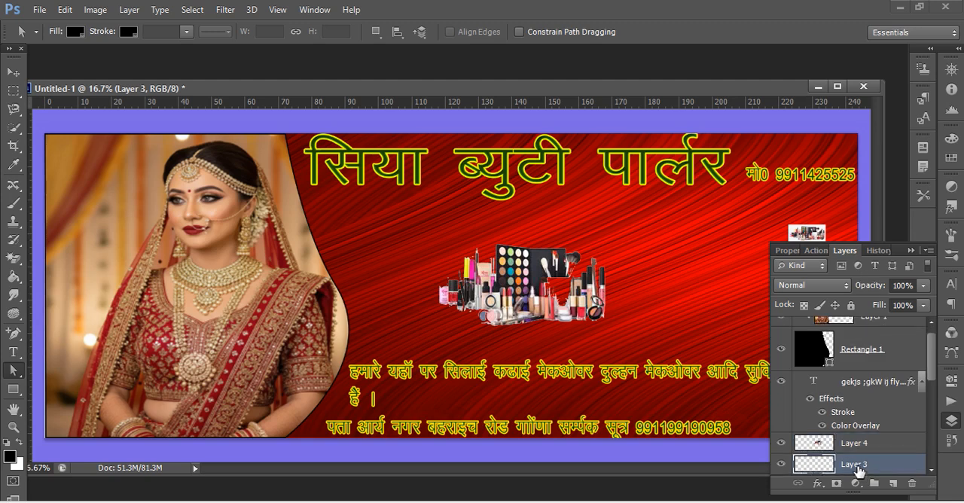
click(795, 227)
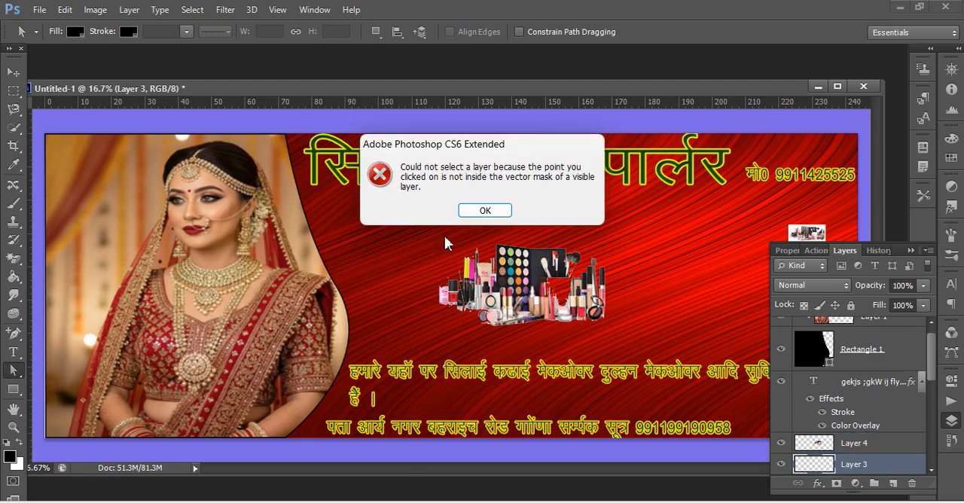
click(486, 211)
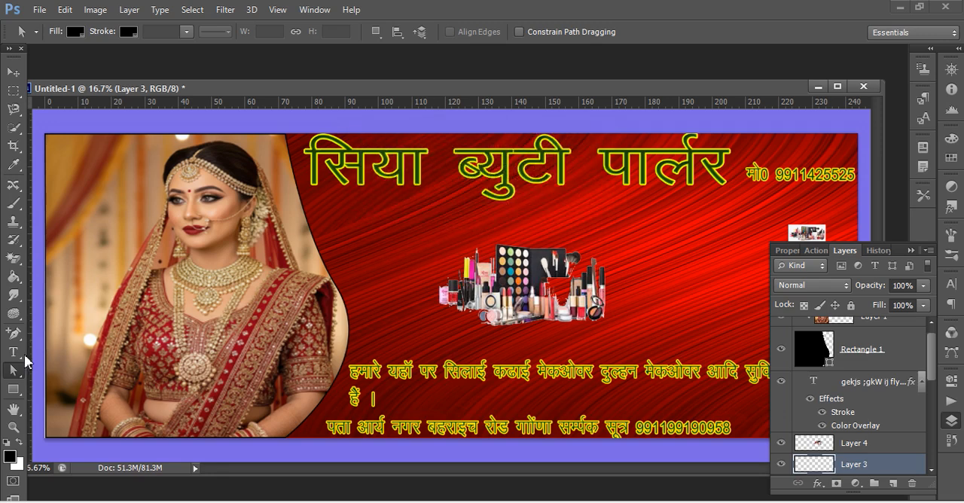
click(12, 277)
click(17, 260)
click(20, 266)
click(43, 258)
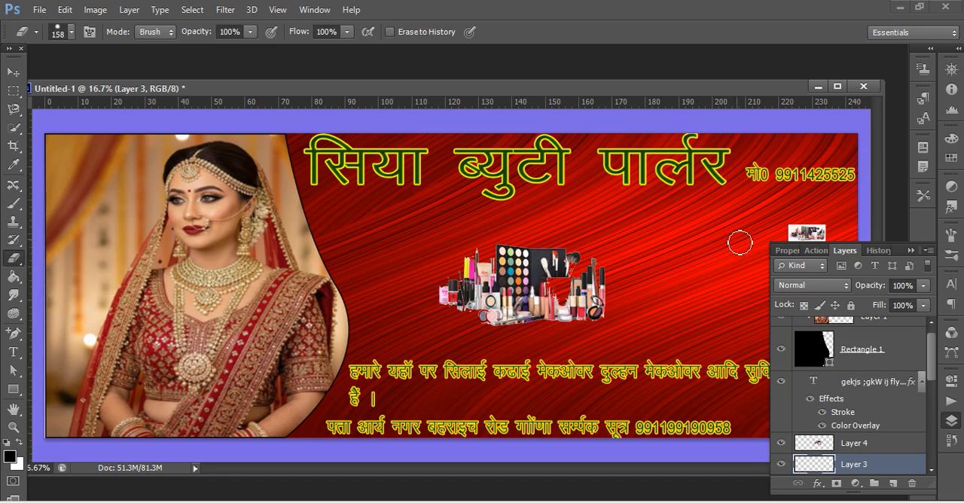
click(18, 262)
click(80, 283)
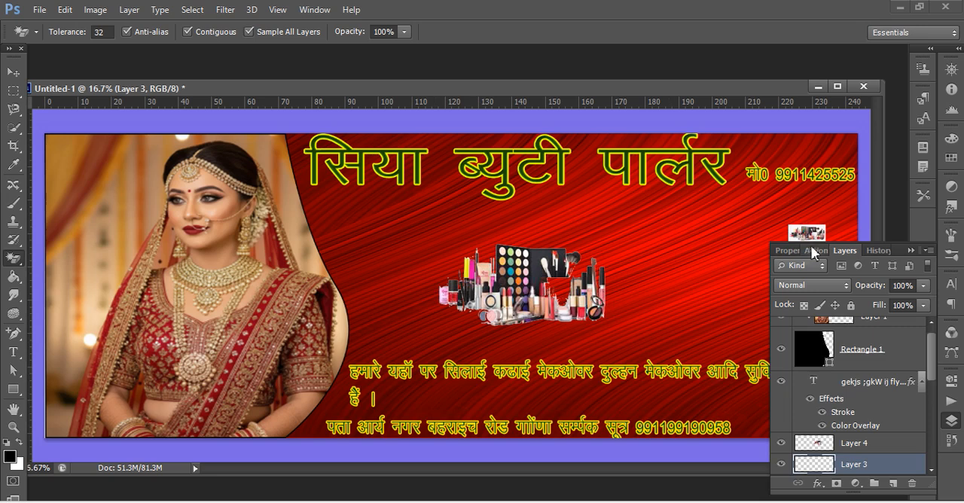
click(797, 226)
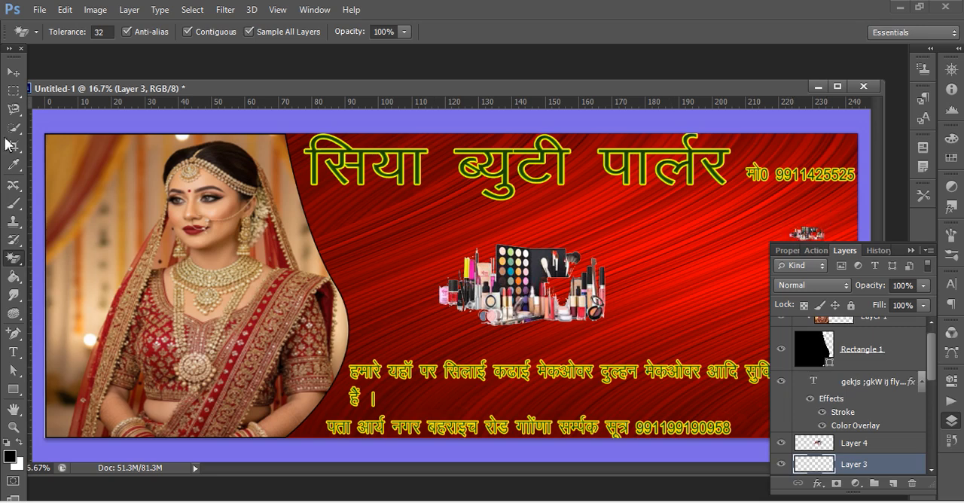
Move the small cosmetics picture next to the larger one and enlarge it to about 330% width and 641% height.
click(21, 76)
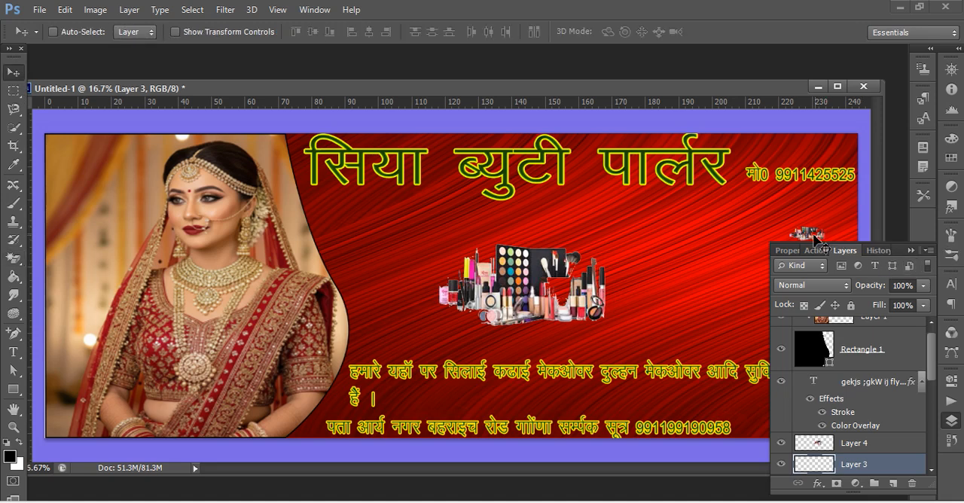
drag(812, 238, 680, 283)
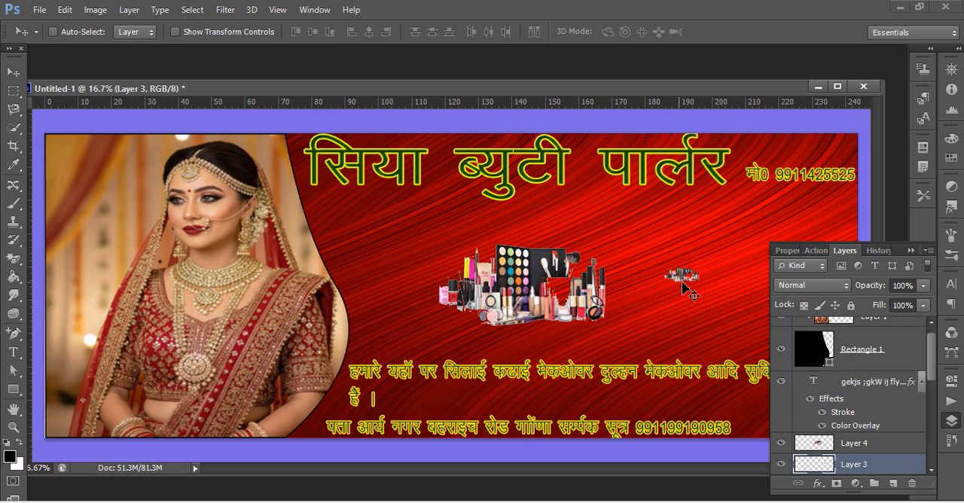
key(ctrl+t)
drag(682, 266, 683, 214)
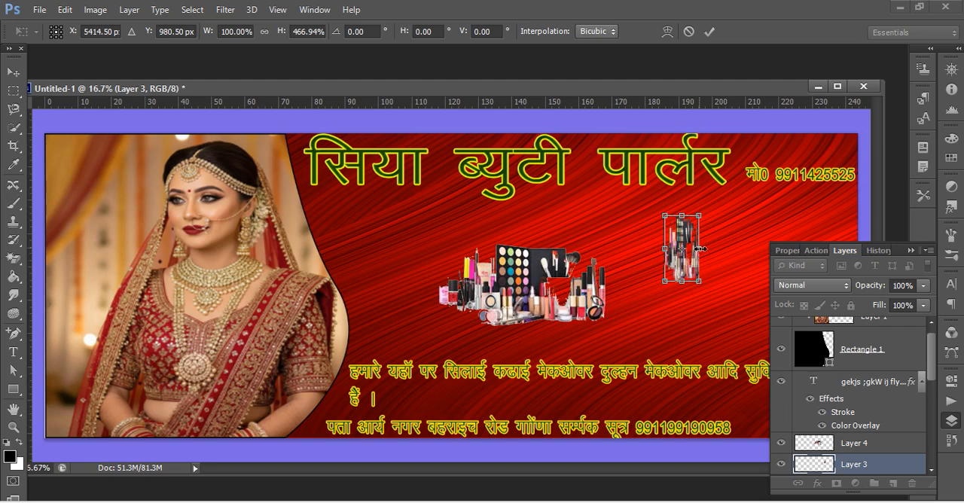
drag(707, 248, 778, 256)
drag(723, 282, 723, 306)
drag(723, 261, 752, 250)
drag(672, 285, 662, 285)
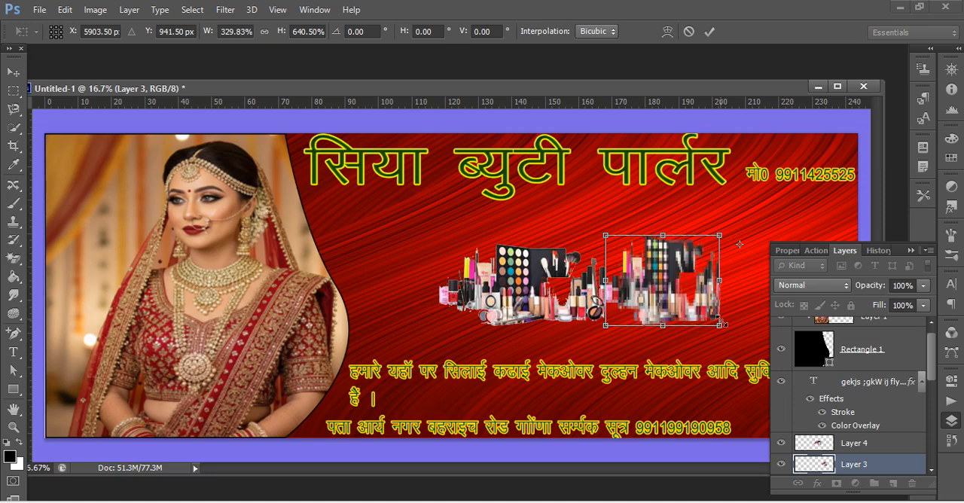
key(Return)
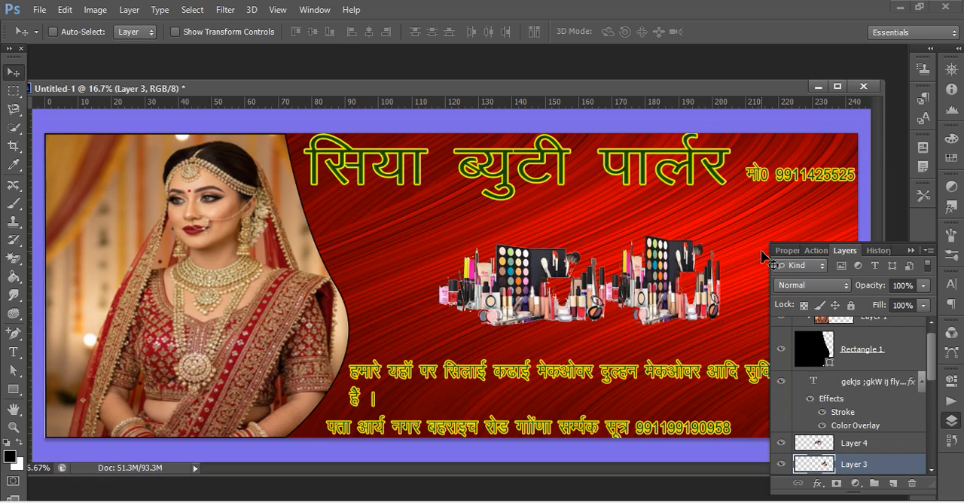
Move the Layer 3 cosmetics picture to the banner's lower-right corner, behind the end of the services text.
drag(520, 288, 622, 290)
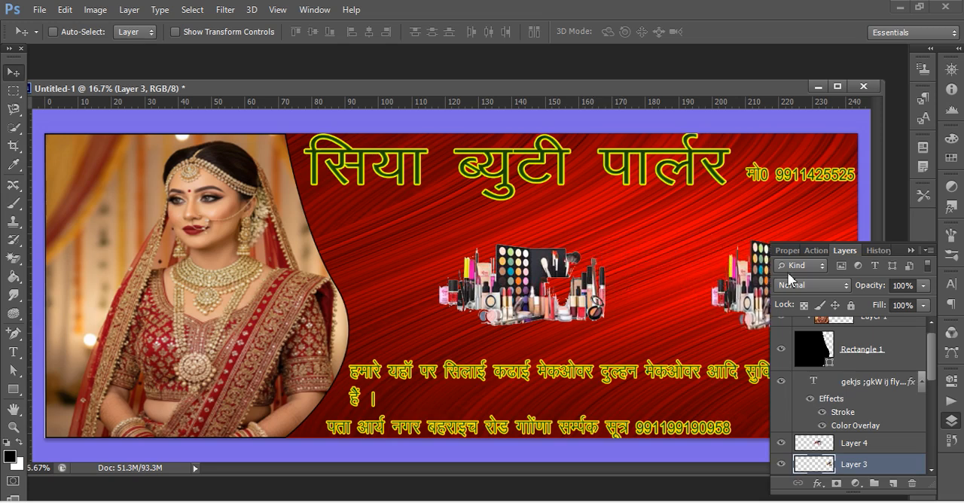
click(910, 250)
drag(764, 299, 774, 308)
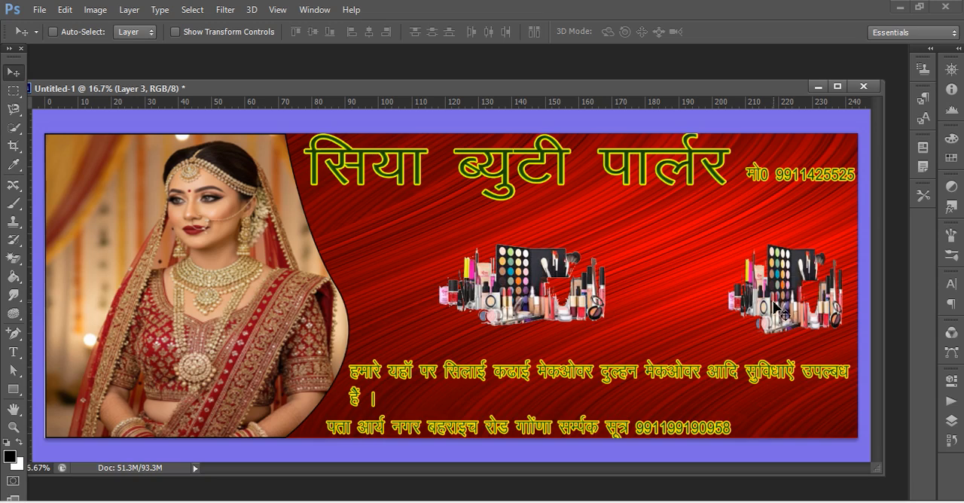
drag(554, 298, 574, 373)
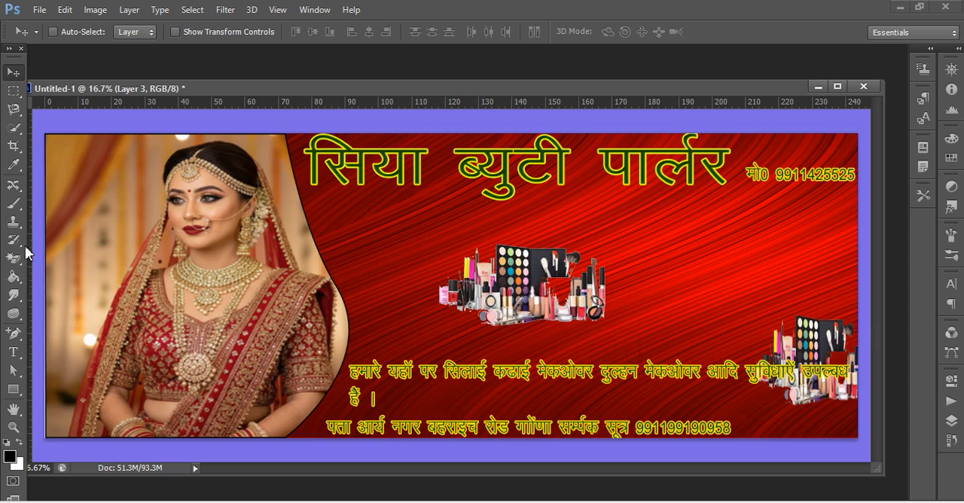
Select Layer 4 and move its cosmetics picture down and right, behind the services text beside the other picture.
click(948, 425)
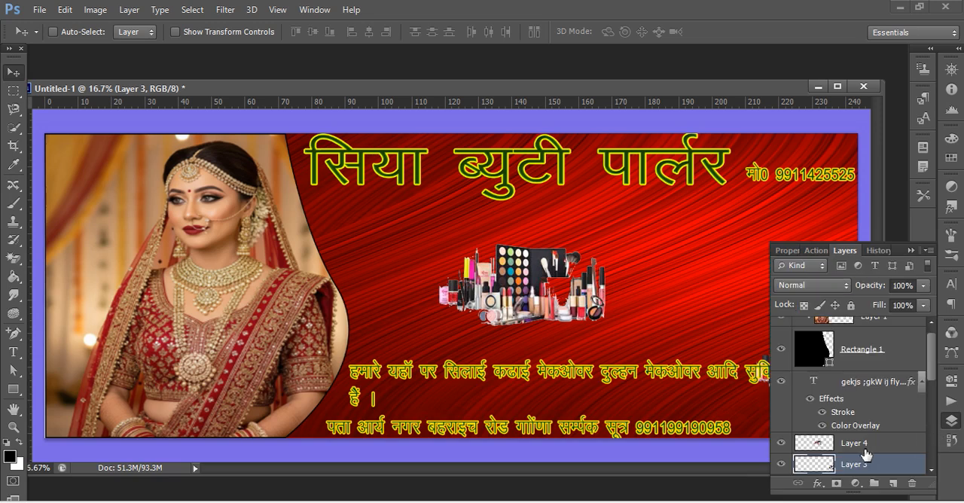
click(827, 448)
drag(571, 306, 718, 365)
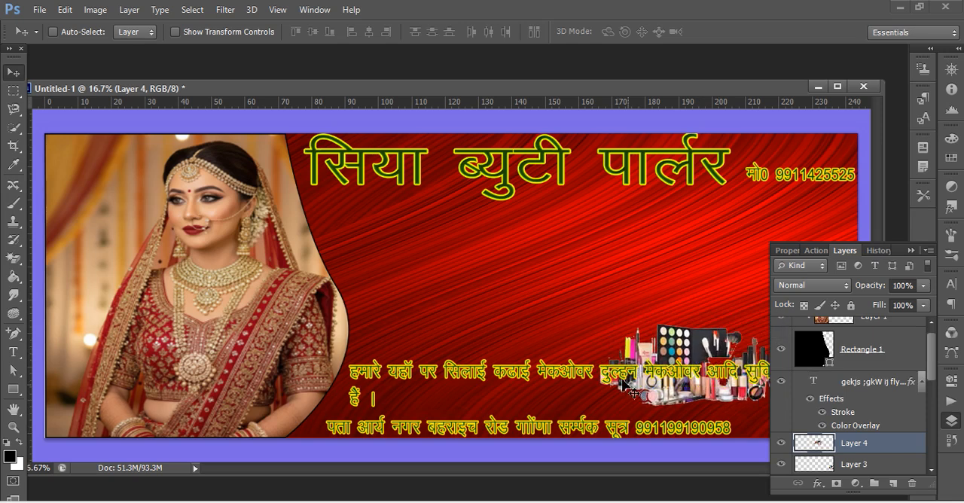
Select the services text layer and move it up between the title and the cosmetics pictures, clear of the images.
click(864, 386)
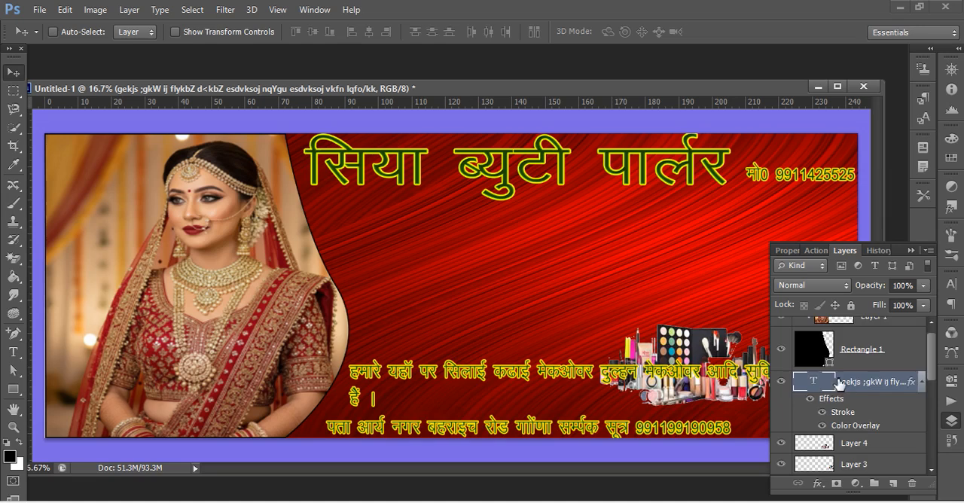
scroll(827, 388, up, 1)
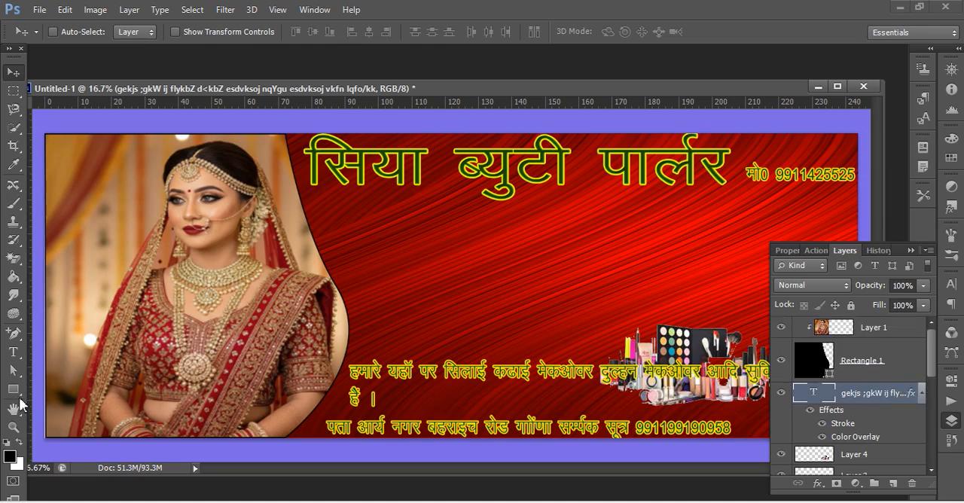
click(16, 356)
click(340, 407)
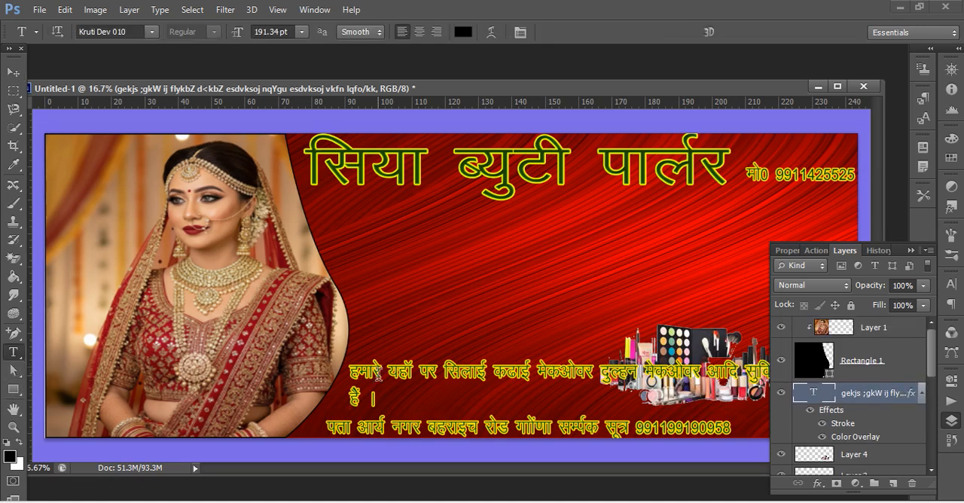
click(16, 72)
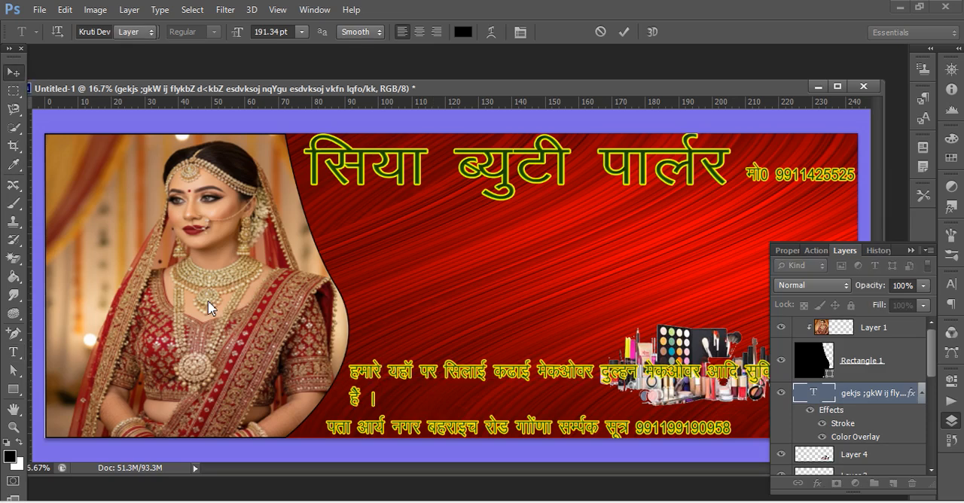
drag(468, 357, 455, 265)
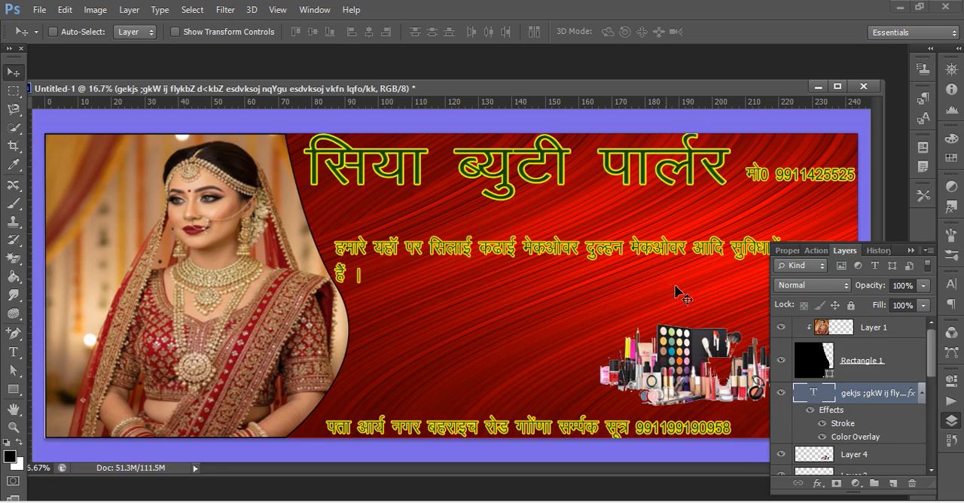
click(911, 251)
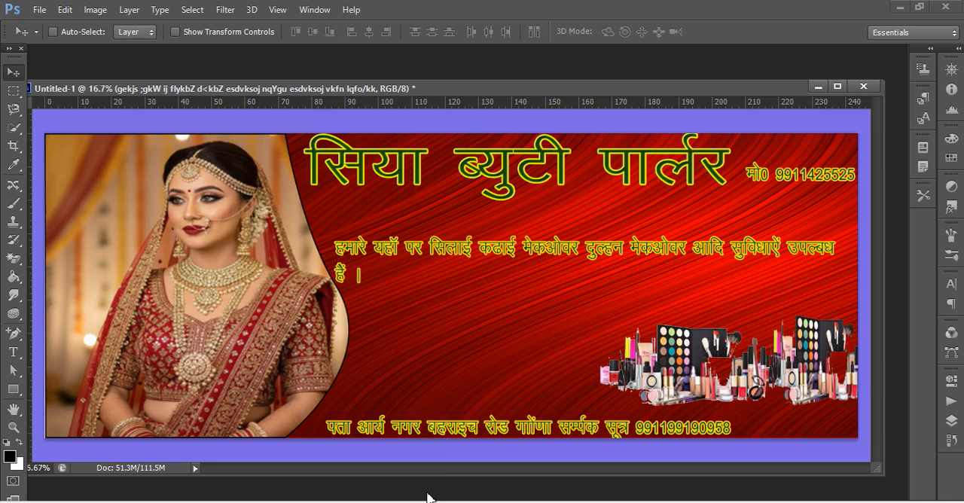
Open the sewing supplies picture "download" from the aa folder and float it in its own window.
key(ctrl+o)
scroll(506, 291, down, 5)
scroll(505, 310, up, 5)
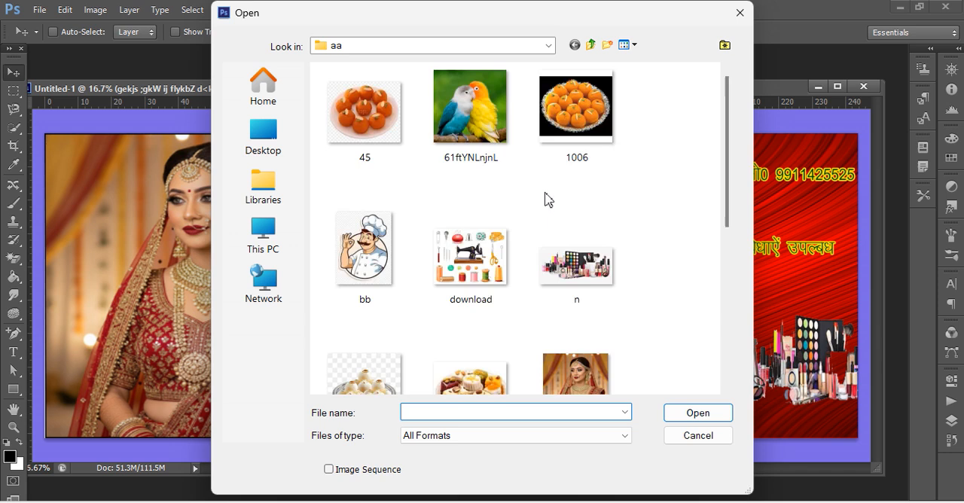
scroll(548, 199, down, 5)
scroll(545, 204, up, 5)
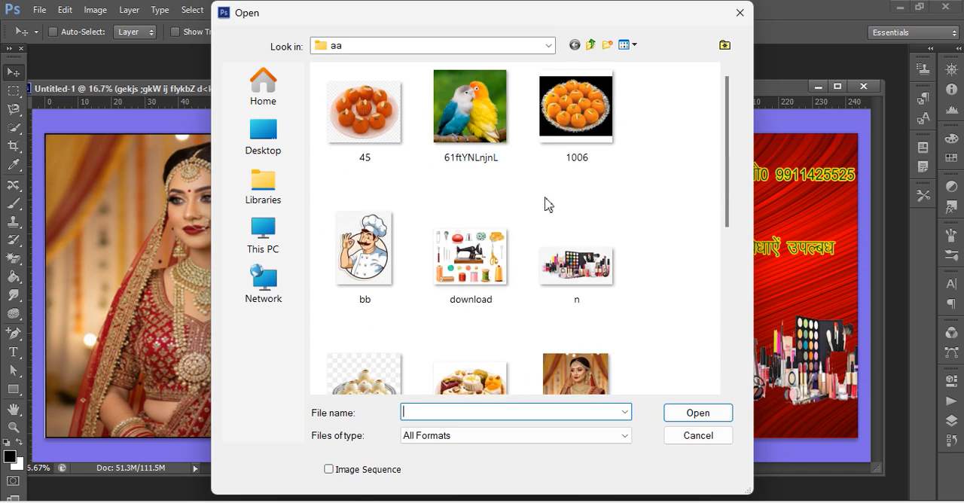
click(512, 279)
click(711, 414)
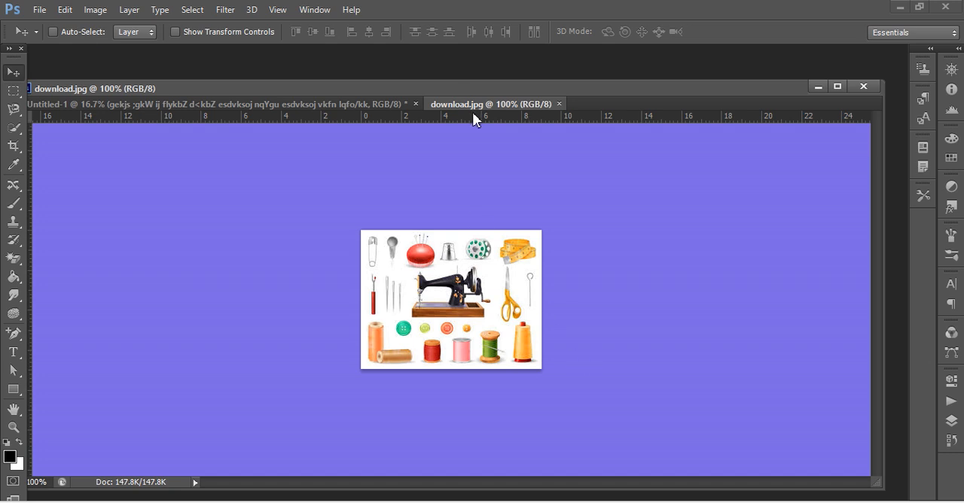
right_click(473, 104)
click(501, 159)
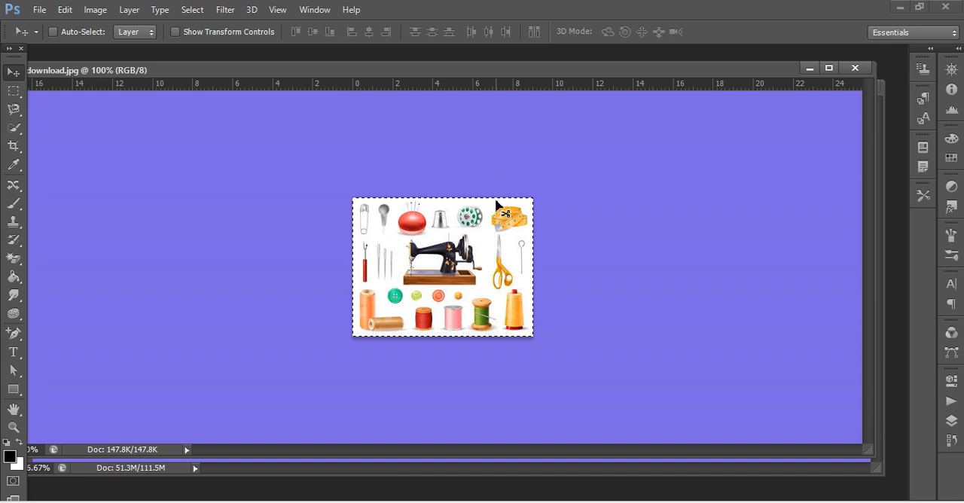
Copy the whole sewing picture, close download.jpg without saving, and paste the picture into the banner.
key(ctrl+j)
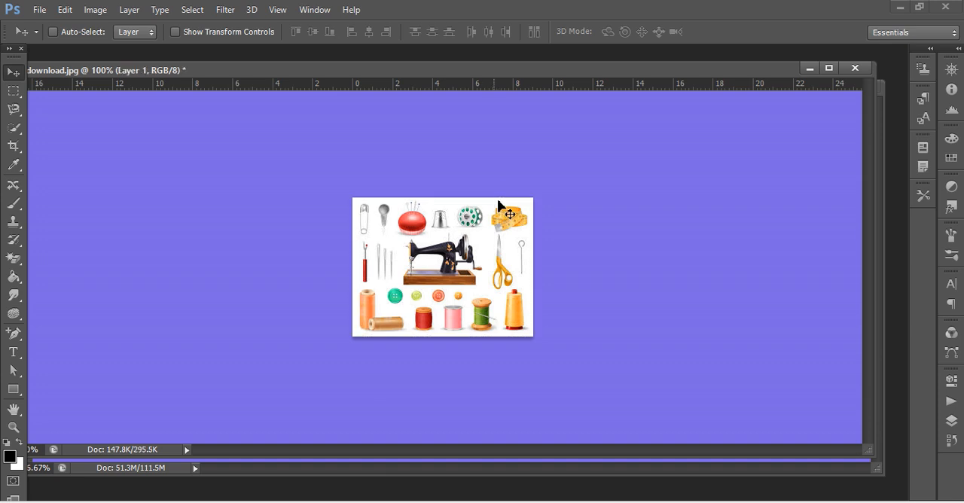
key(ctrl+a)
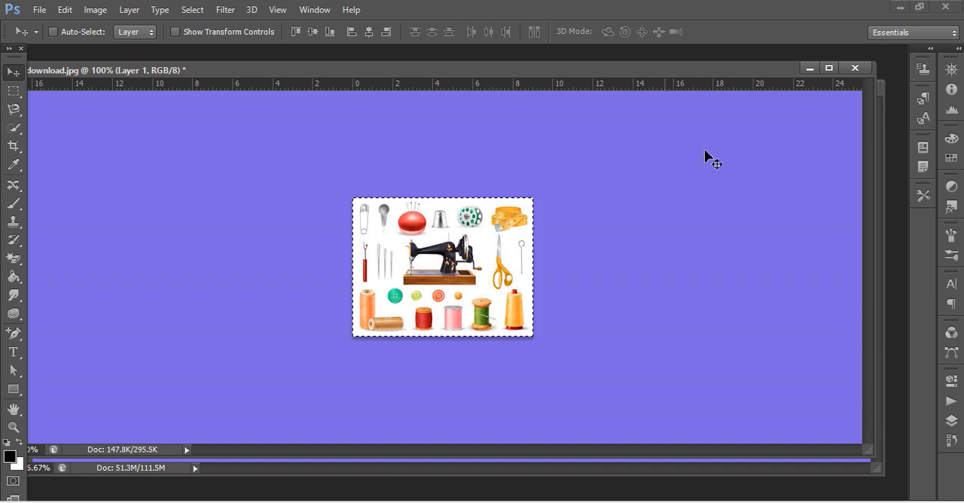
click(853, 67)
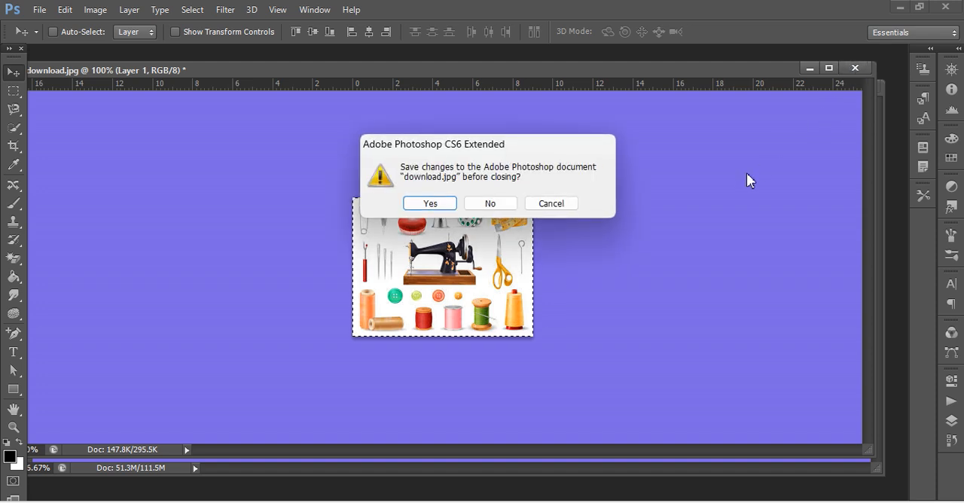
click(509, 205)
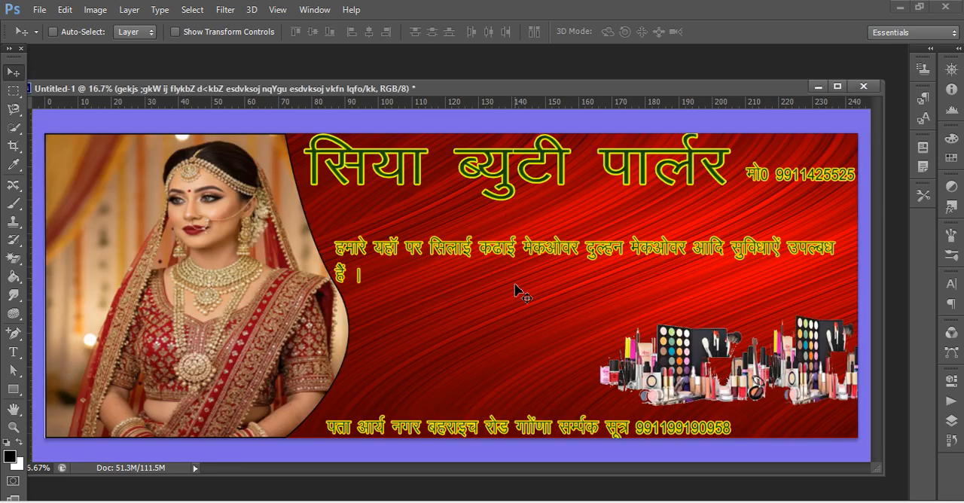
key(ctrl+v)
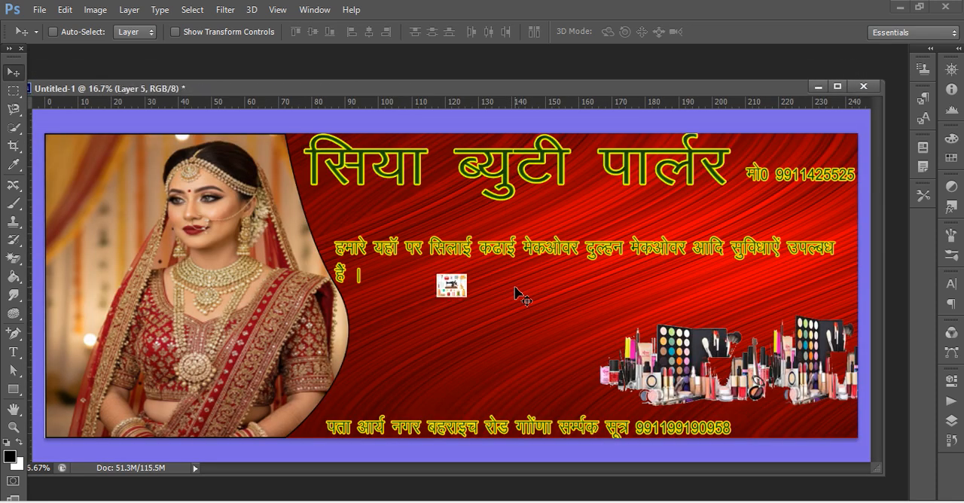
Move the pasted sewing picture beside the cosmetics pictures and enlarge it to about 51 cm wide, filling the space above the address line.
drag(437, 331, 408, 382)
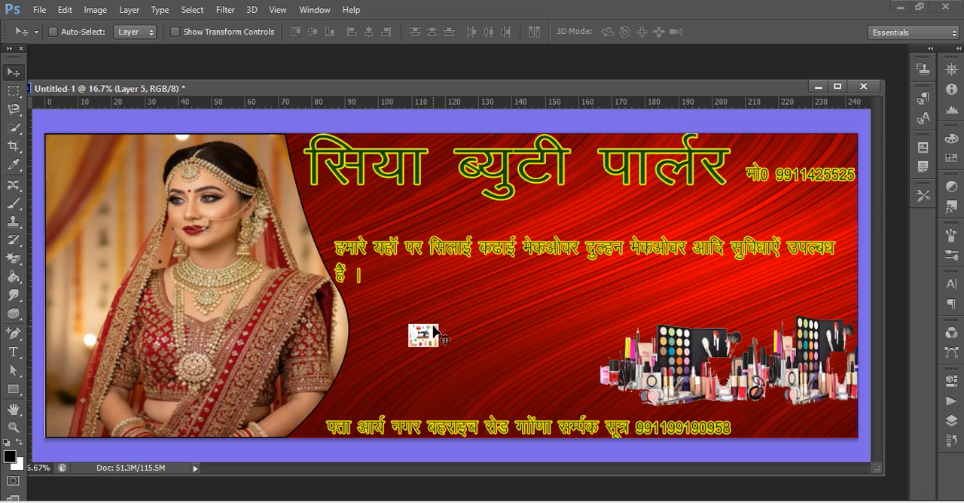
drag(424, 336, 557, 377)
key(ctrl+t)
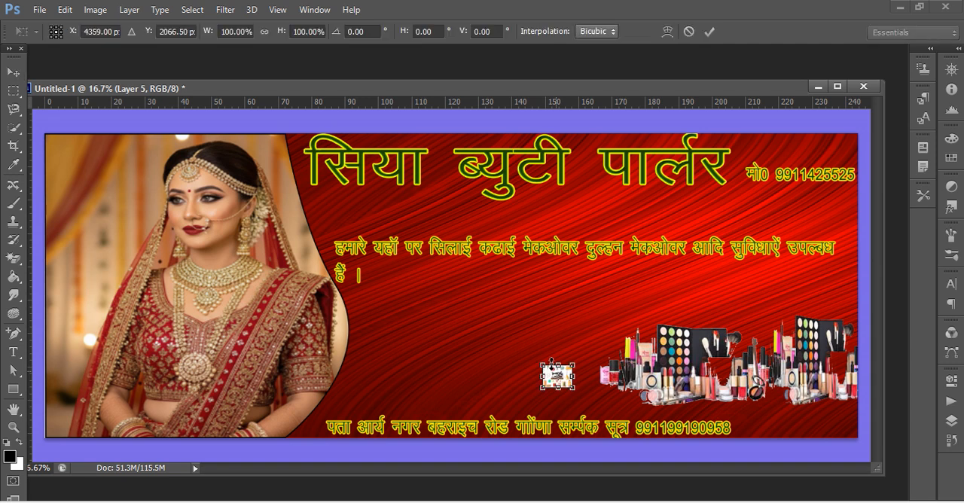
drag(543, 364, 429, 325)
drag(574, 388, 600, 404)
key(Return)
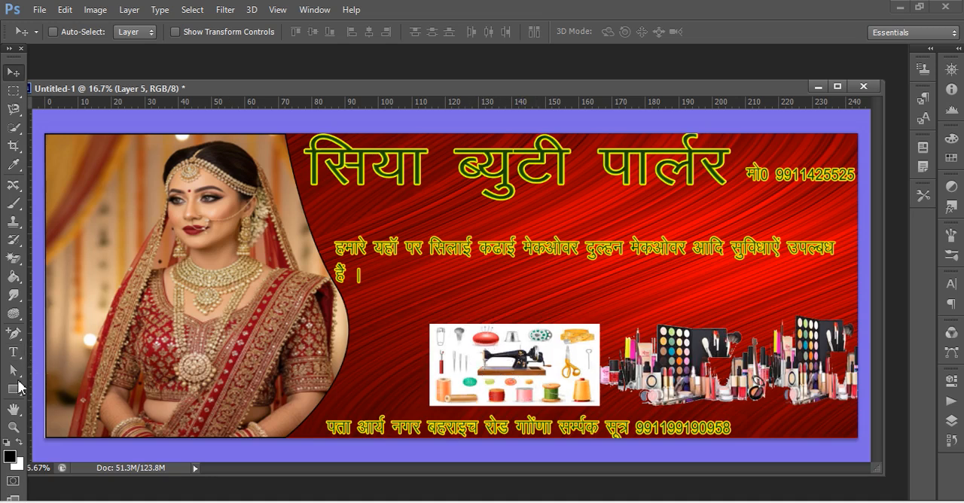
Erase the sewing picture's white background with the Magic Eraser at tolerance 32.
drag(13, 257, 139, 292)
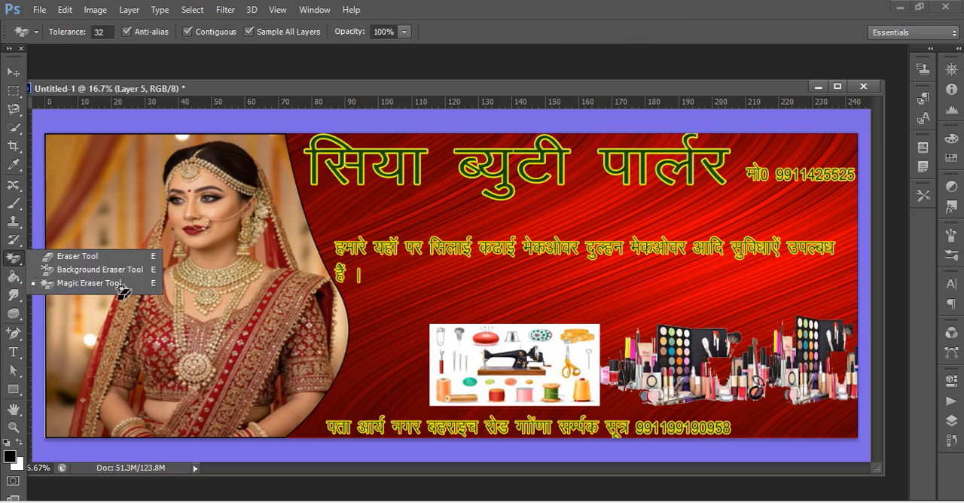
click(110, 284)
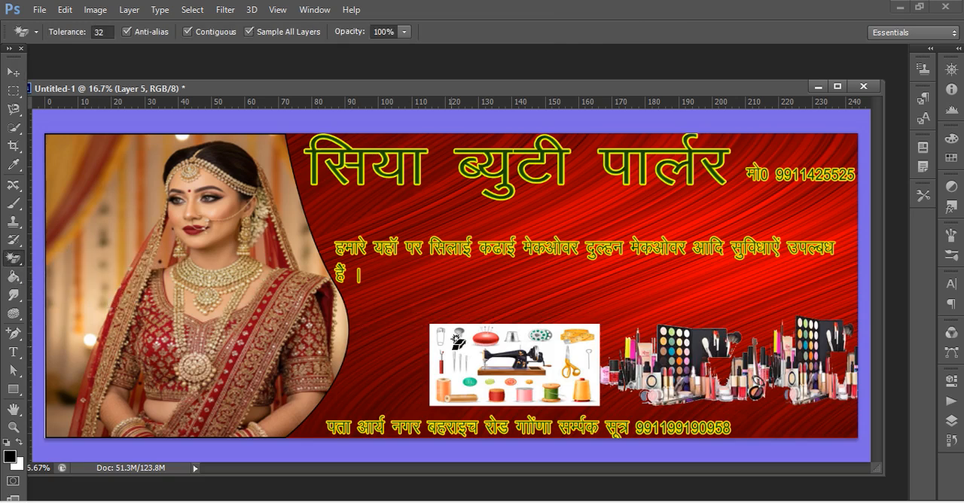
click(432, 331)
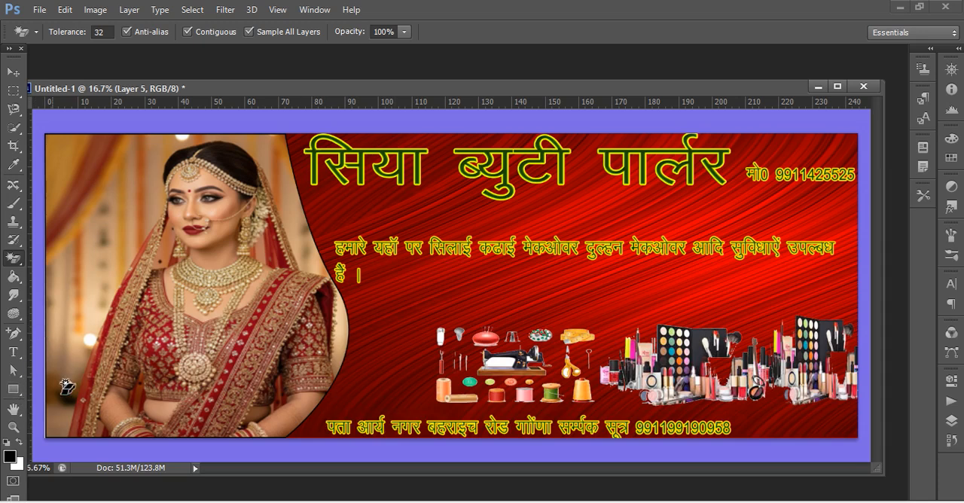
Select the address text line and nudge it slightly up from the banner's lower edge.
click(14, 352)
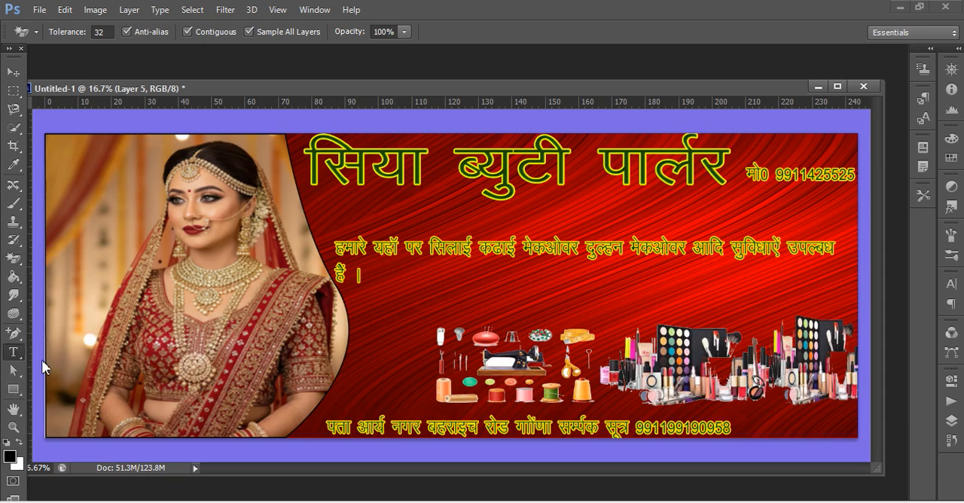
click(346, 426)
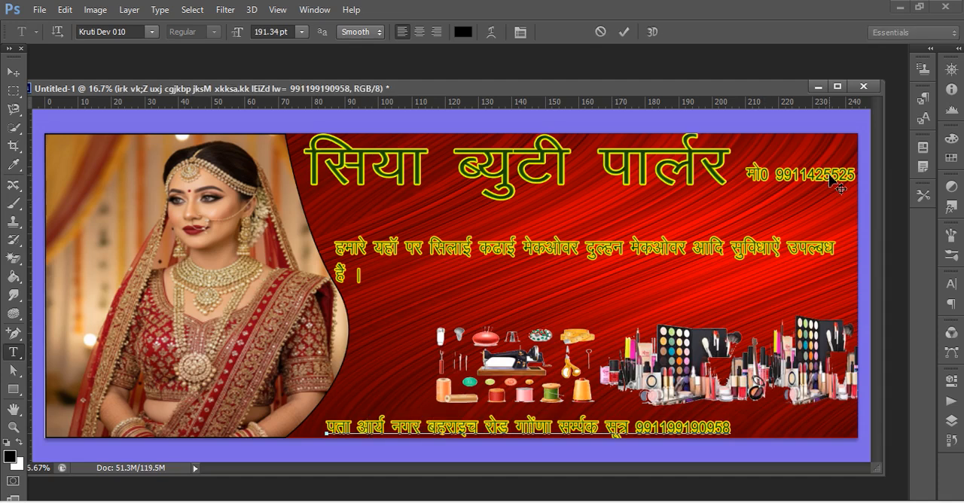
mouse_move(828, 172)
mouse_down()
mouse_move(808, 191)
mouse_move(828, 167)
mouse_up()
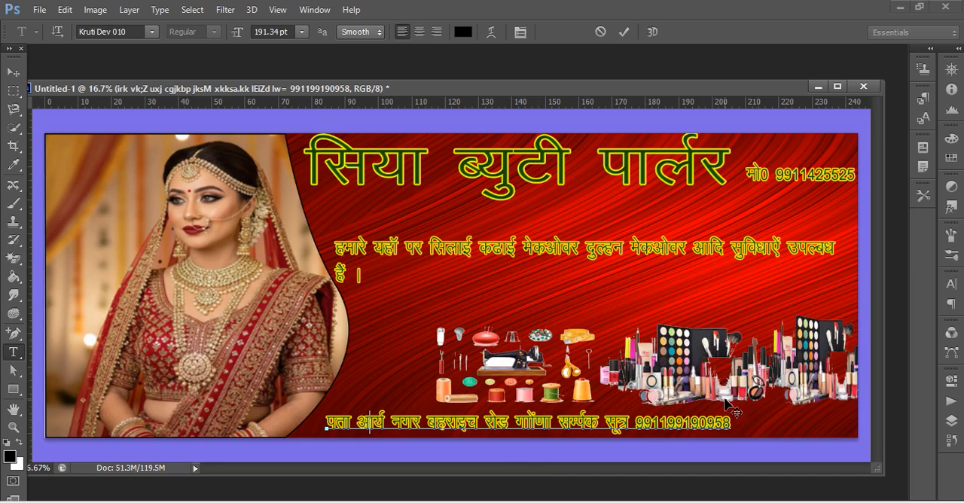
key(Return)
key(BackSpace)
click(13, 71)
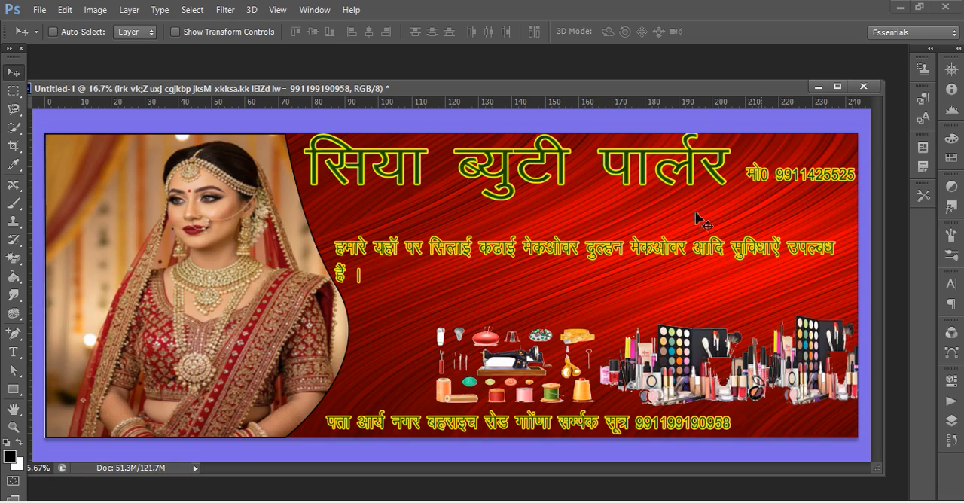
Duplicate the mobile number text and place the copy just below the original, slightly to its left.
click(13, 351)
click(776, 172)
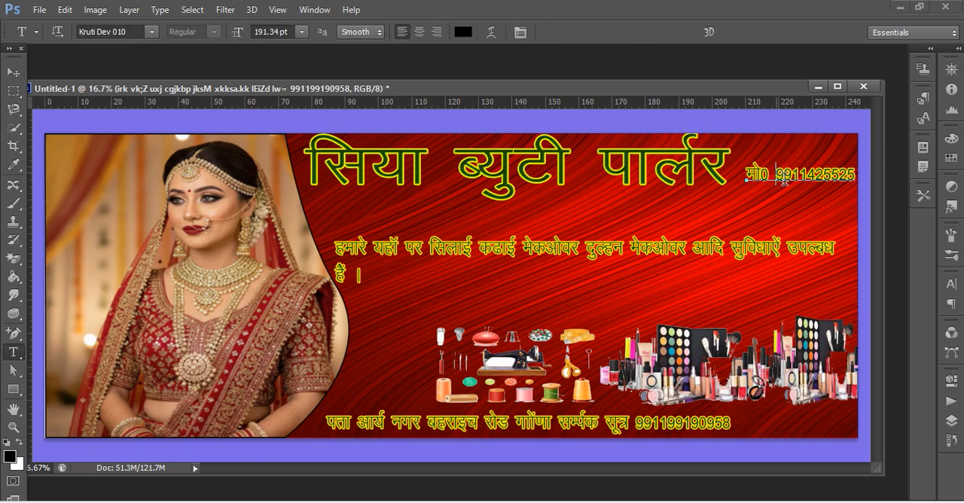
click(13, 71)
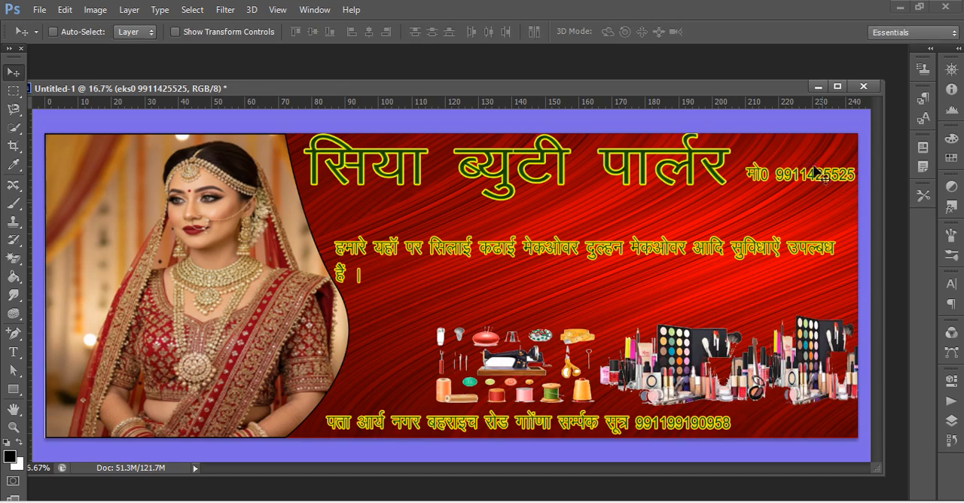
drag(823, 180, 801, 179)
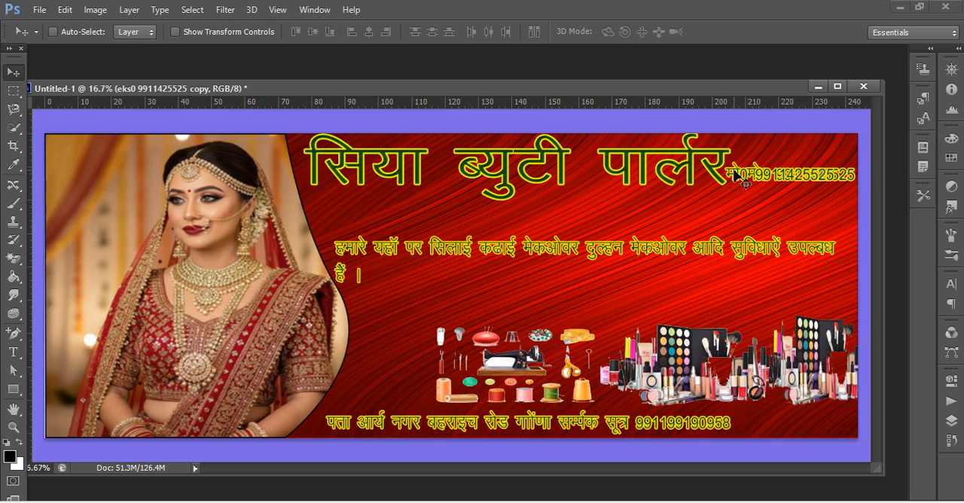
drag(751, 180, 751, 216)
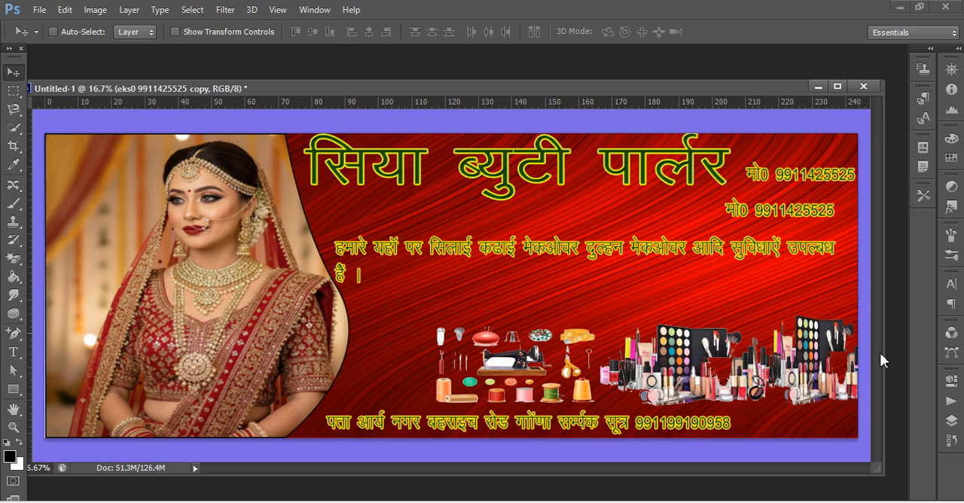
click(954, 424)
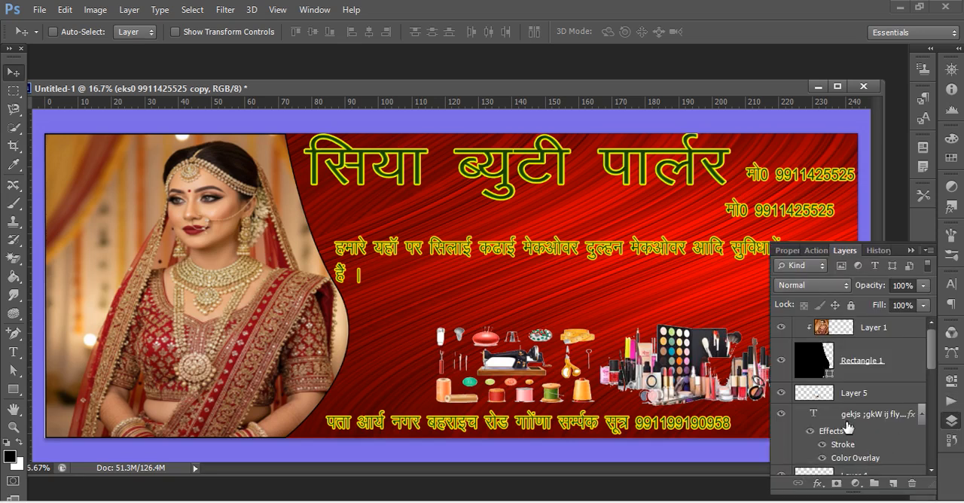
scroll(847, 427, down, 5)
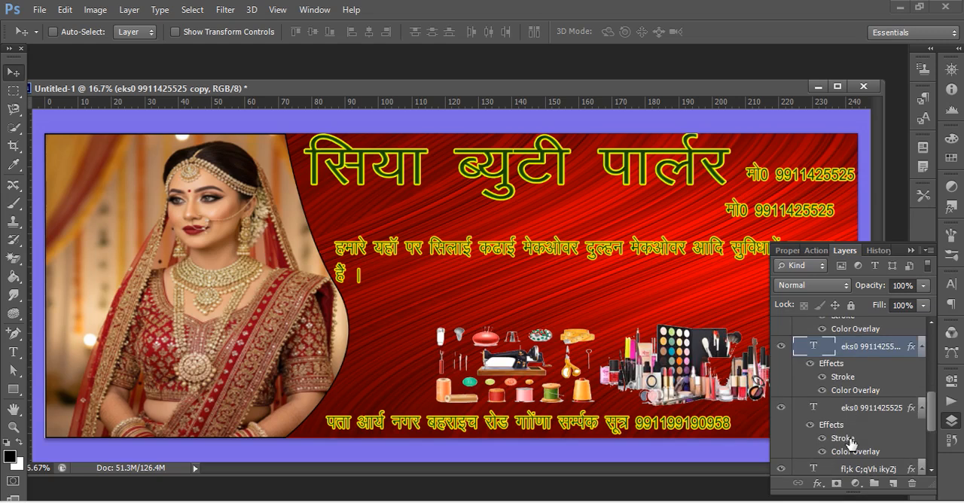
scroll(850, 442, down, 3)
scroll(849, 441, up, 4)
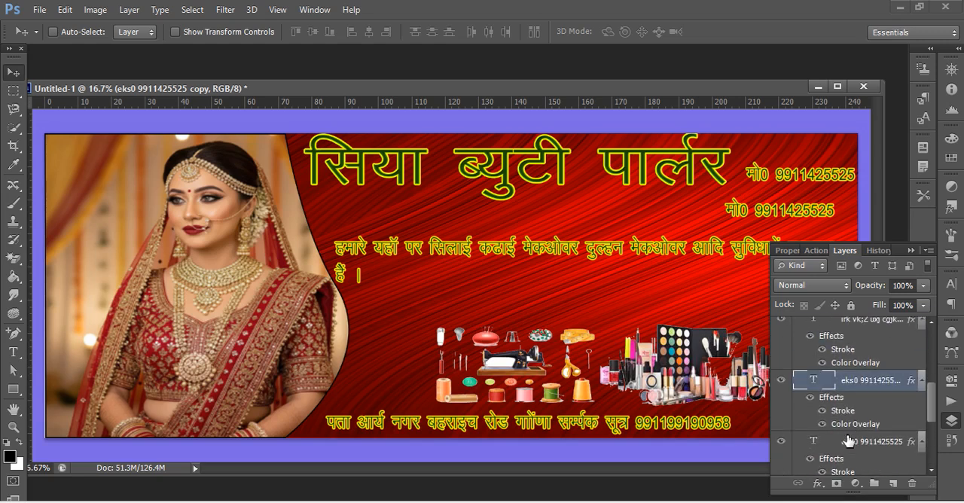
click(850, 329)
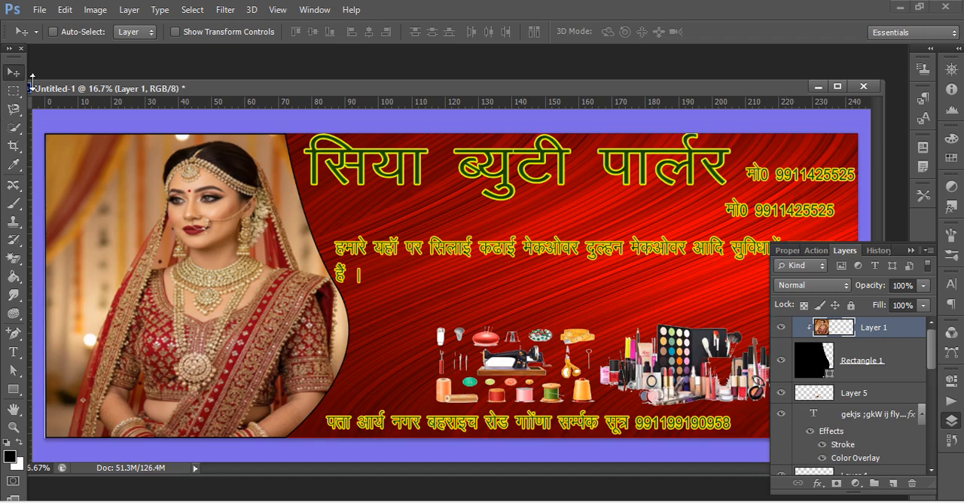
drag(733, 222, 613, 241)
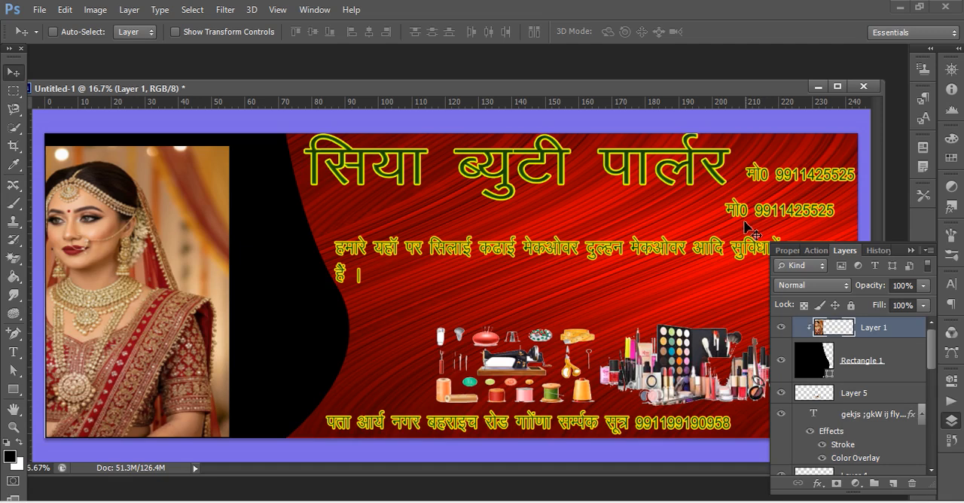
key(ctrl+z)
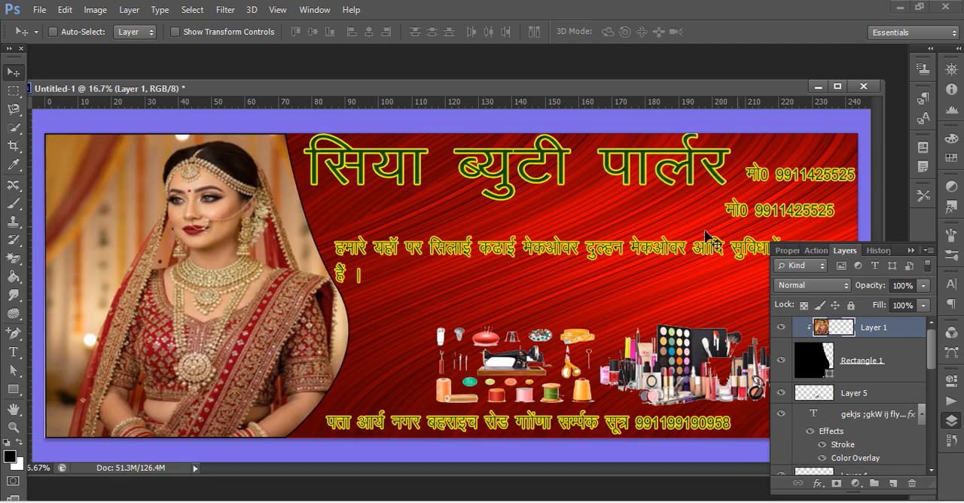
Try to move the duplicate mobile number from below the original to just above it, in the banner's corner.
click(14, 351)
click(778, 210)
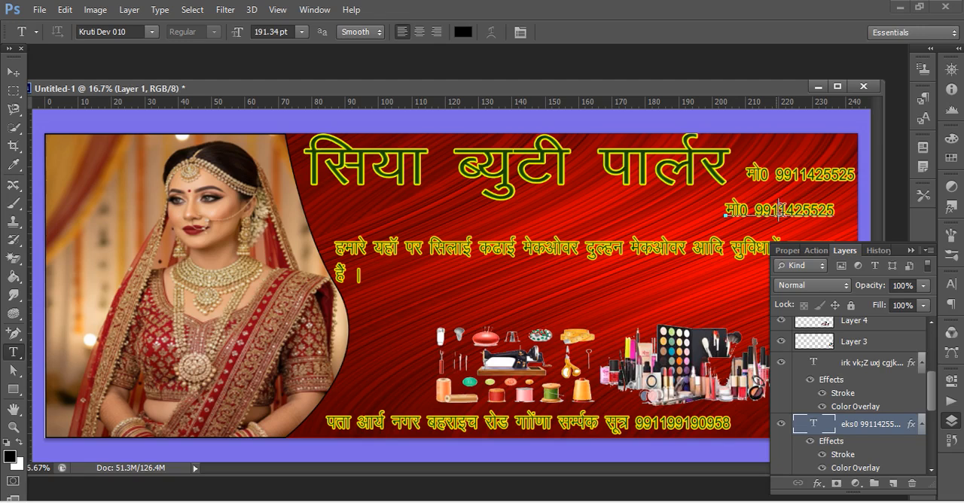
click(13, 72)
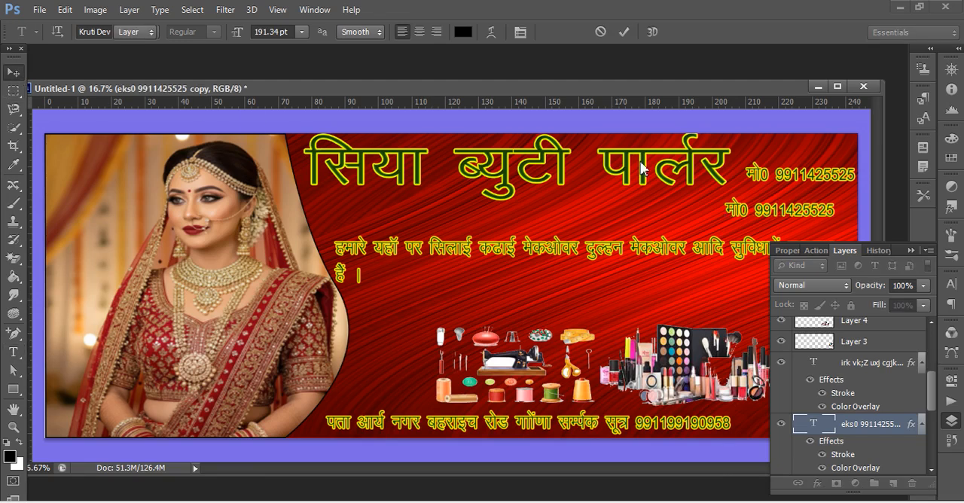
drag(784, 219, 347, 239)
drag(367, 231, 817, 156)
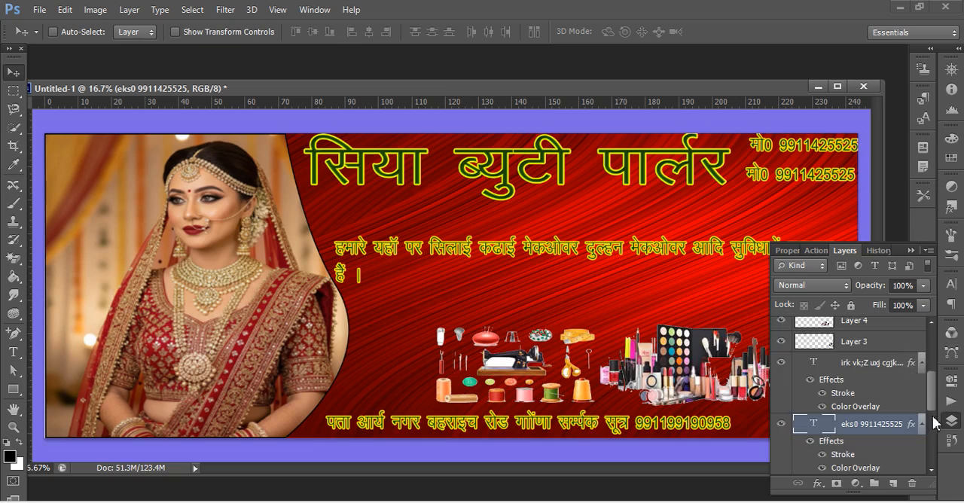
scroll(890, 373, up, 3)
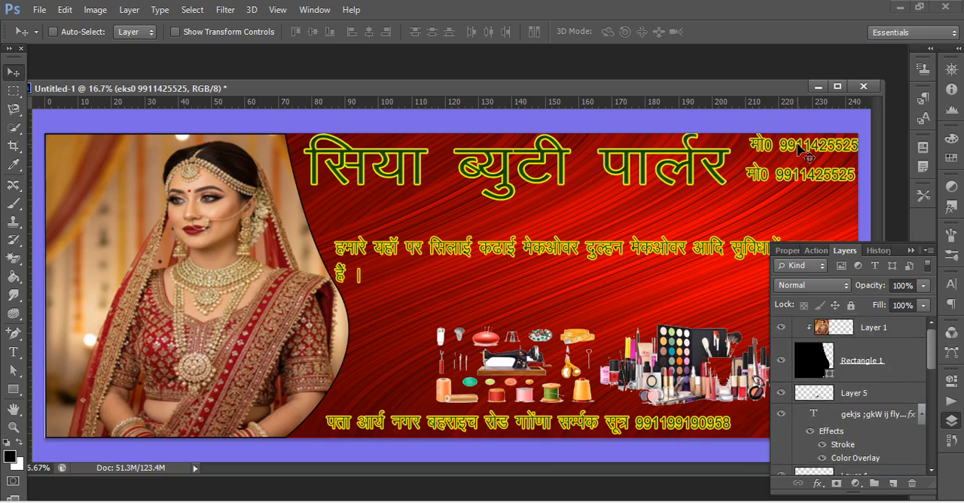
Undo the last move of the duplicate mobile number and delete its text layer.
key(ctrl+z)
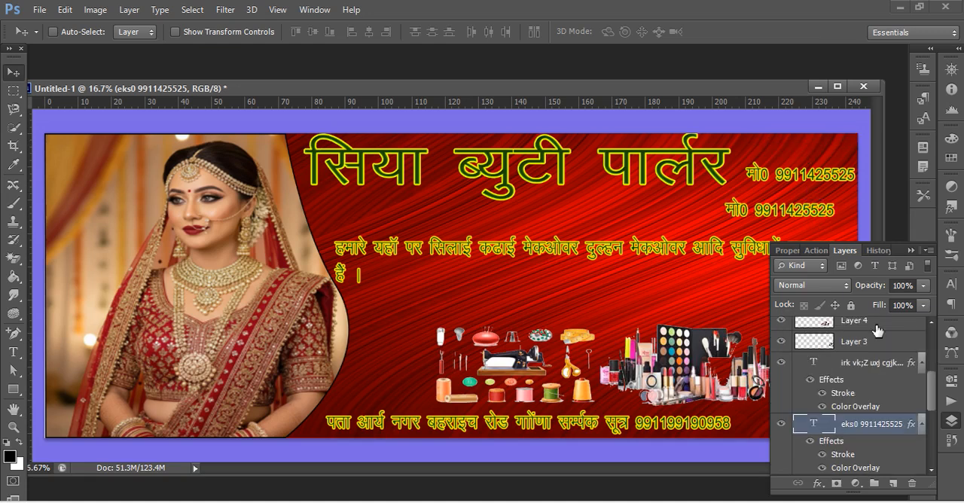
click(917, 485)
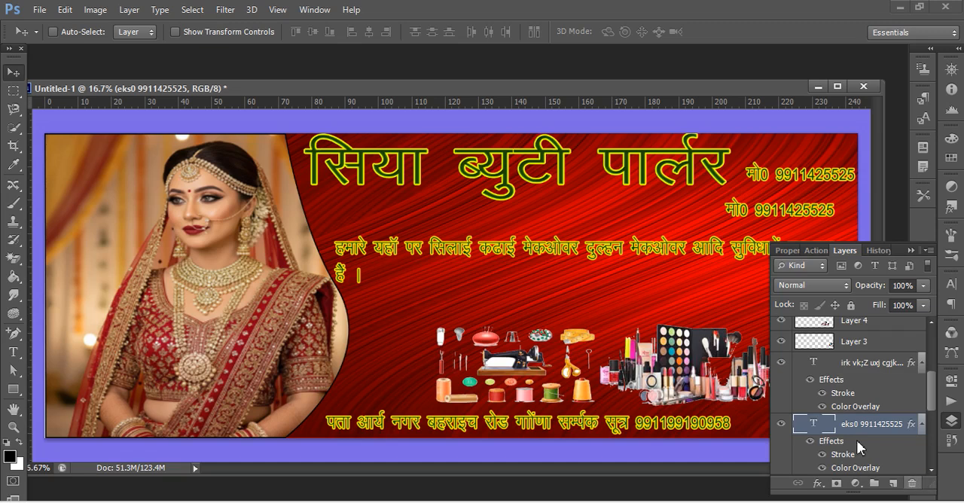
click(416, 201)
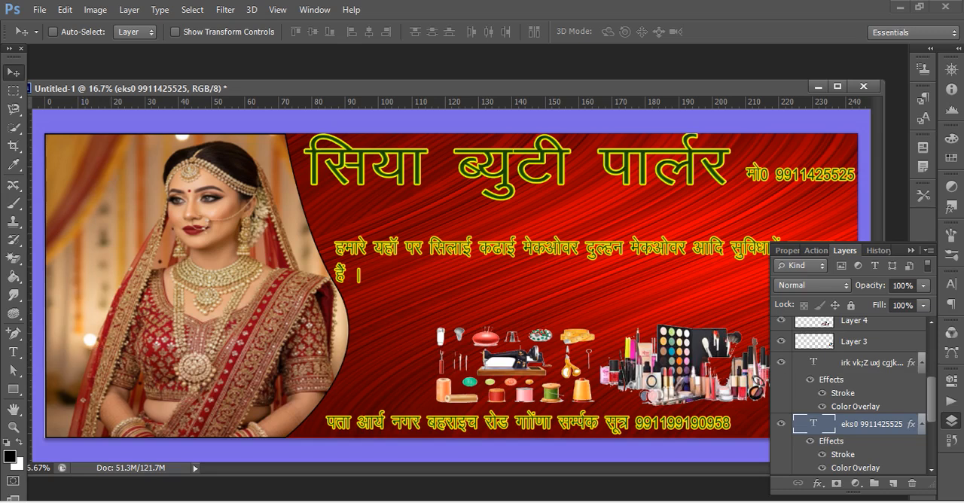
Start a new text line over the curtain beside the bride's head, on a layer directly above the services text.
click(13, 352)
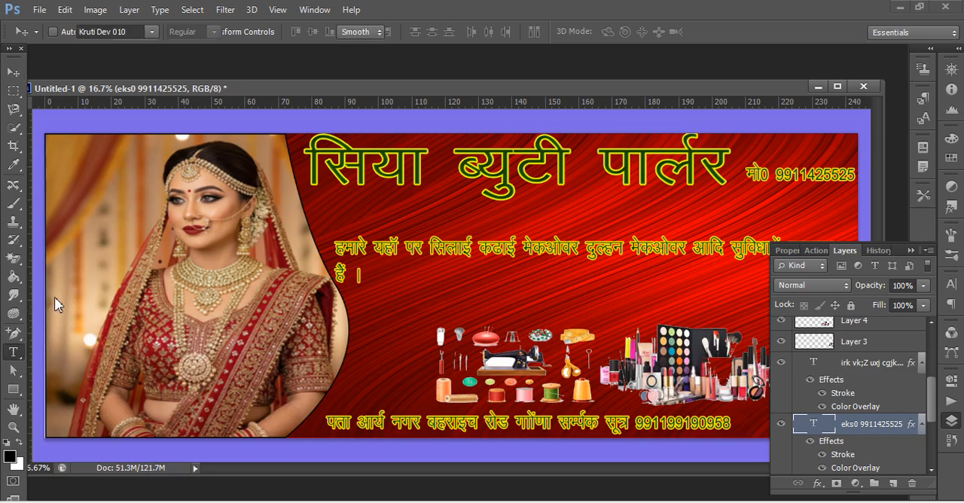
click(88, 183)
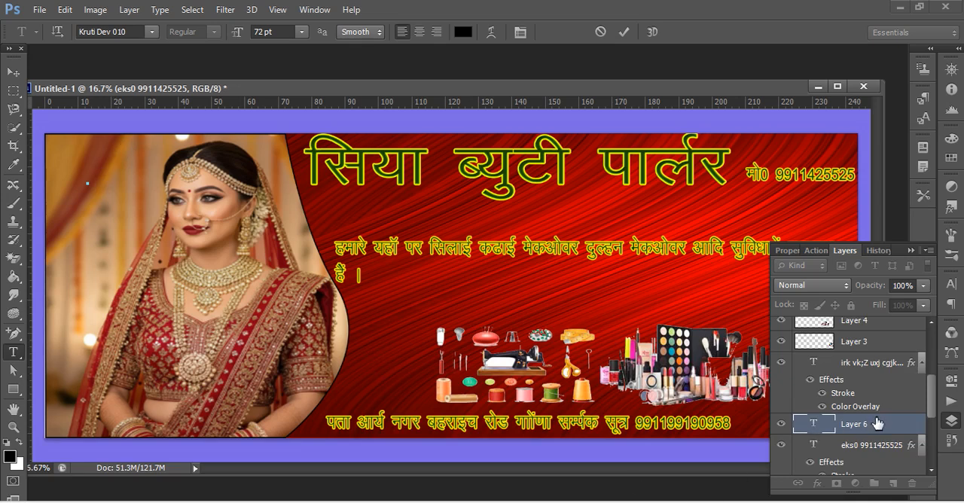
scroll(877, 426, down, 3)
scroll(877, 426, down, 3)
scroll(876, 427, down, 2)
scroll(874, 384, up, 6)
click(888, 329)
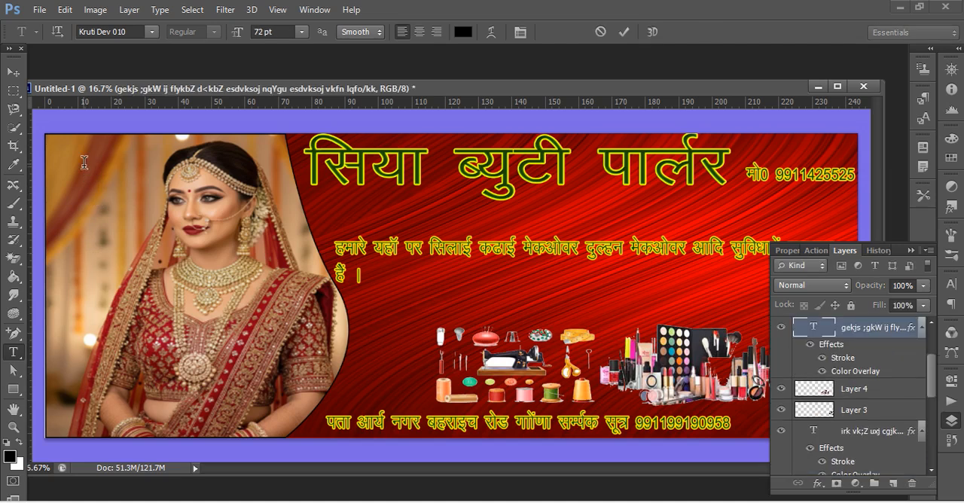
click(84, 162)
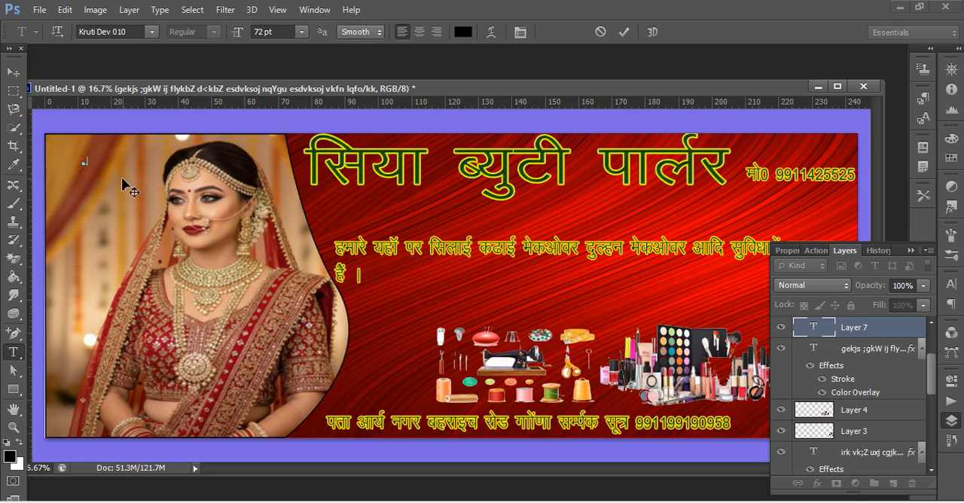
Enlarge the new "iz" text beside the bride's head to 251.02 pt.
key(ctrl+t)
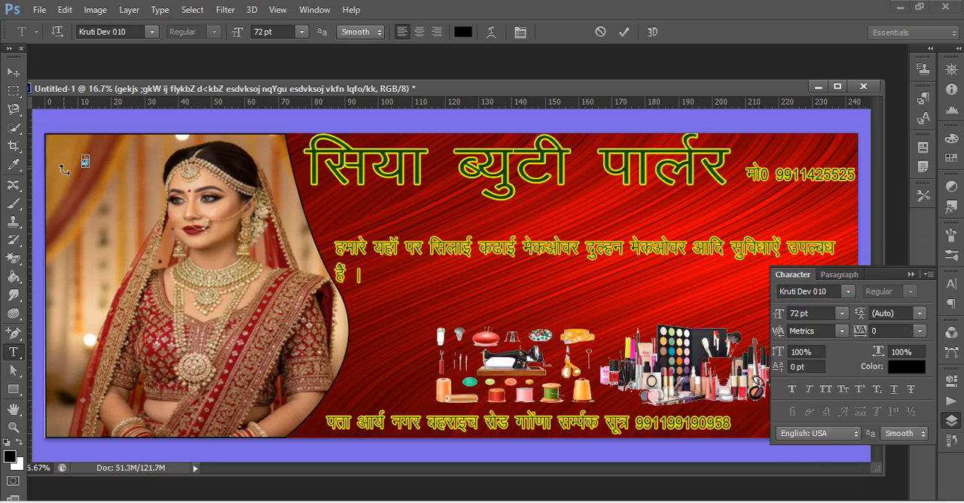
key(ctrl+t)
key(ctrl+t)
key(ctrl+t)
key(ctrl+t)
key(ctrl+t)
key(ctrl+t)
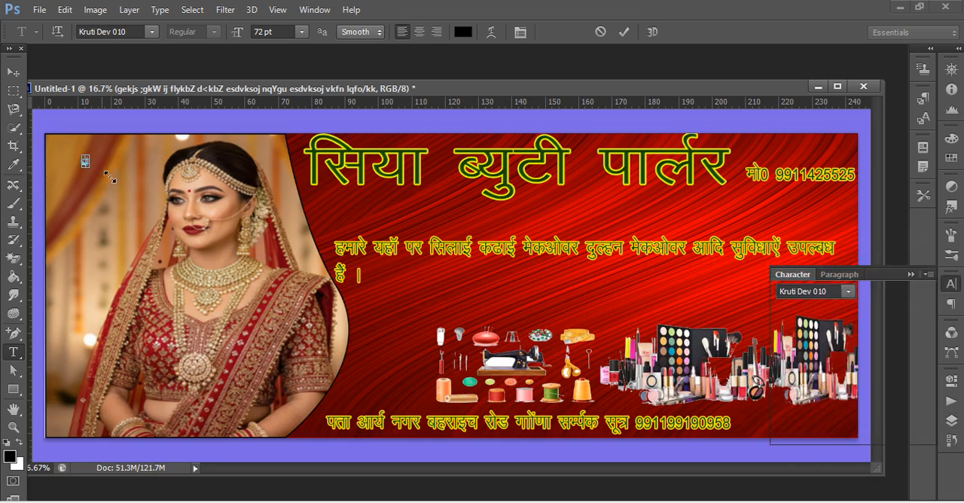
drag(84, 156, 74, 173)
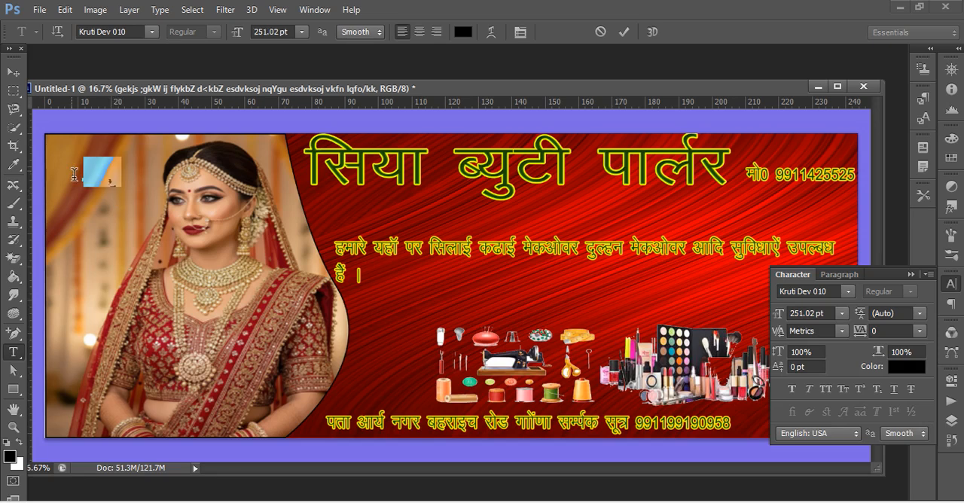
Set the enlarged text's color to green 0b8305 and commit the text.
click(462, 32)
drag(428, 247, 449, 342)
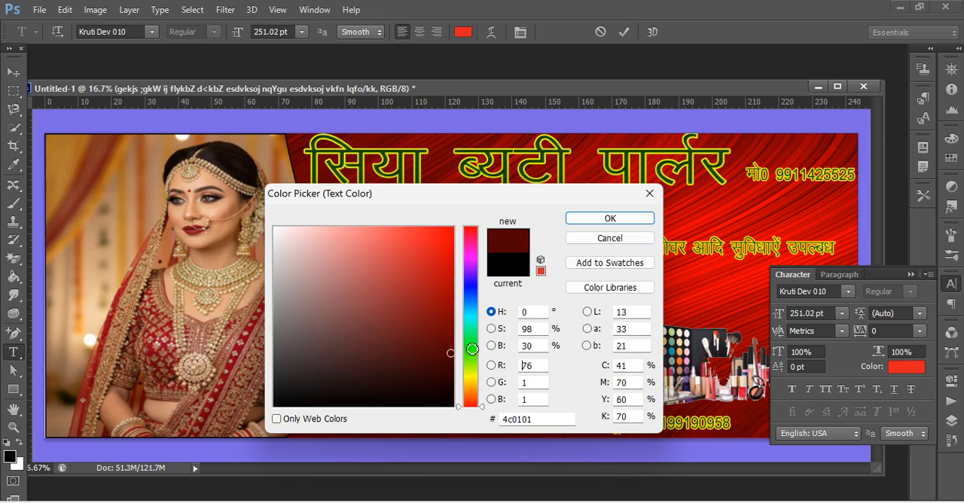
click(471, 348)
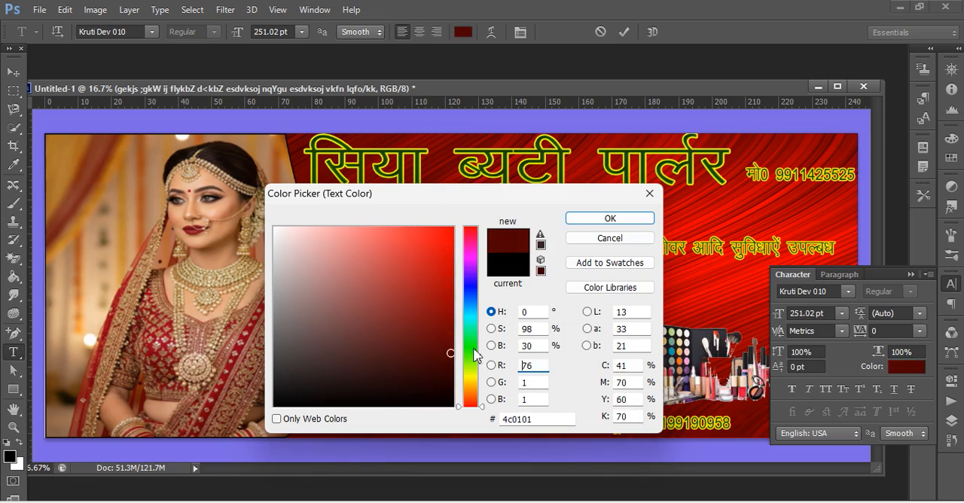
click(448, 315)
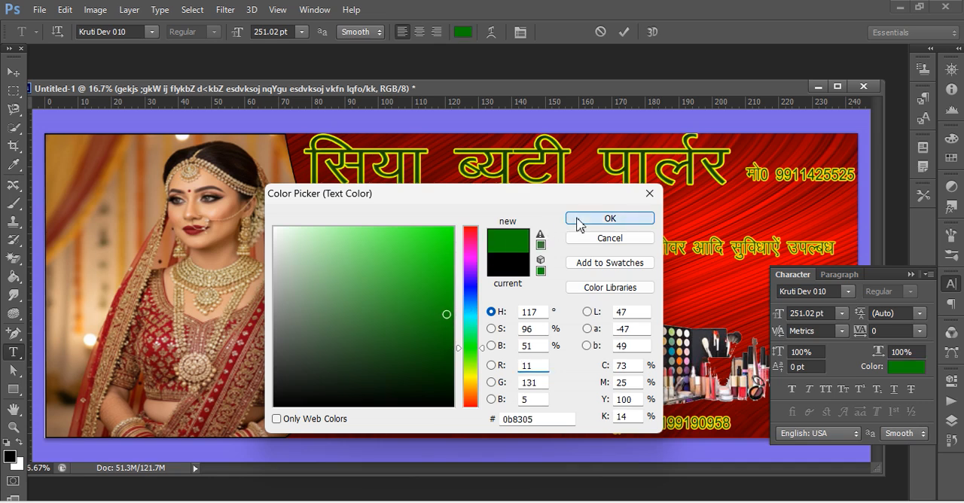
click(580, 225)
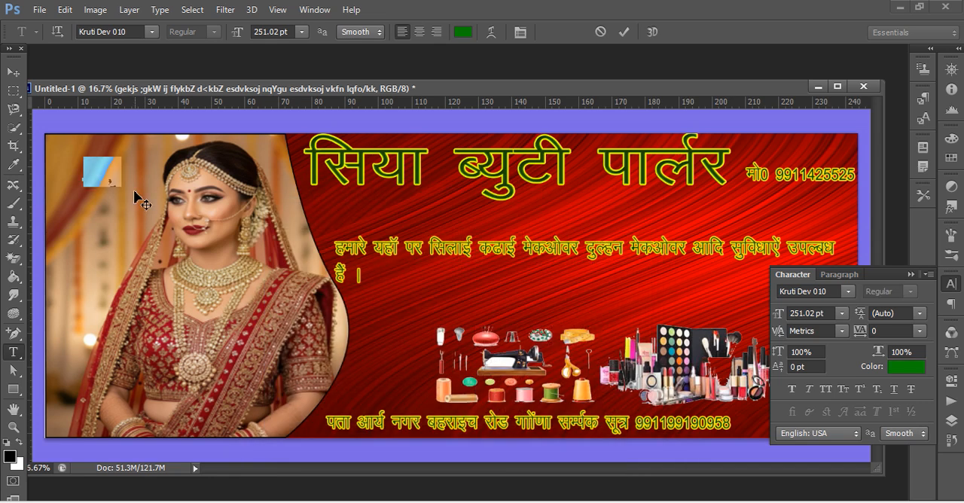
click(13, 72)
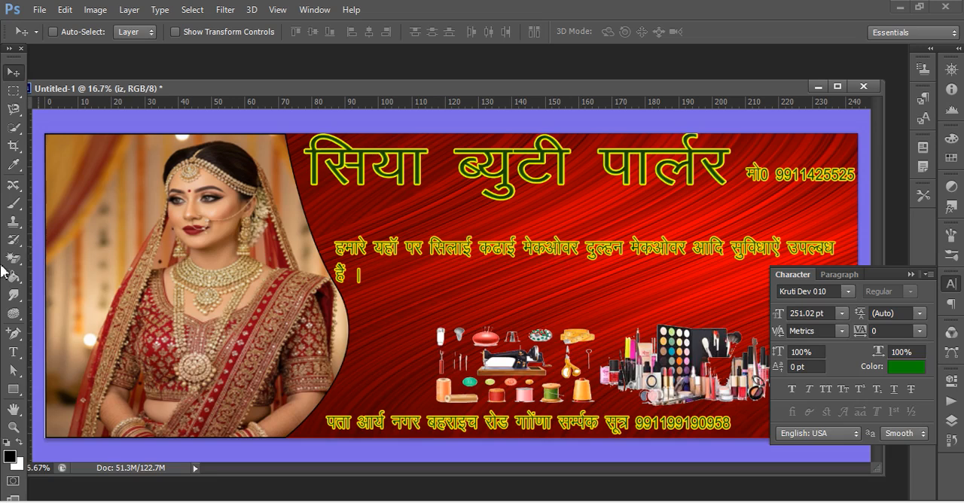
Draw an unfilled rectangle of 900 by 360 px at the upper-left corner of the bride photo.
click(15, 389)
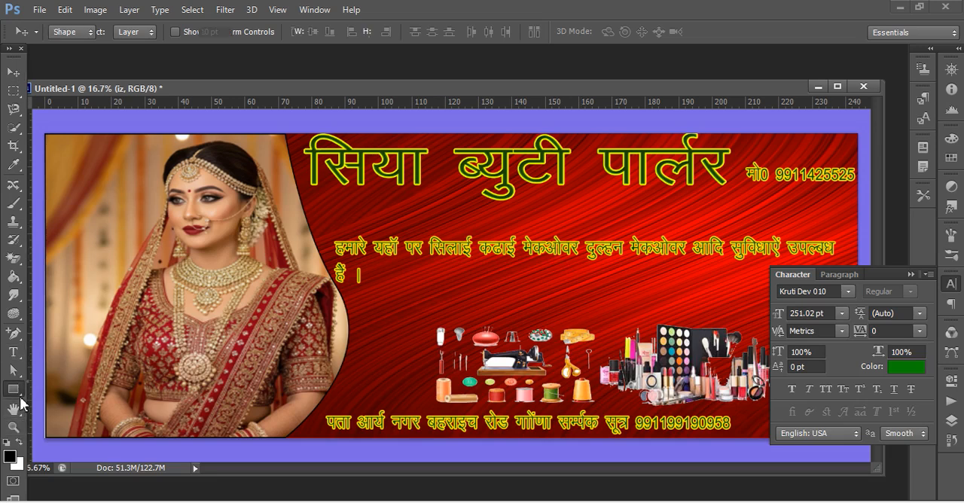
click(62, 389)
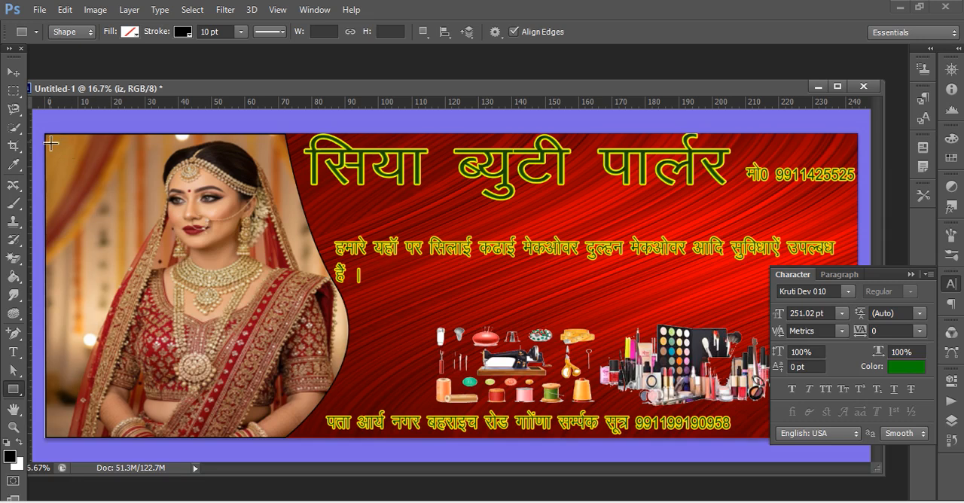
drag(51, 141, 155, 183)
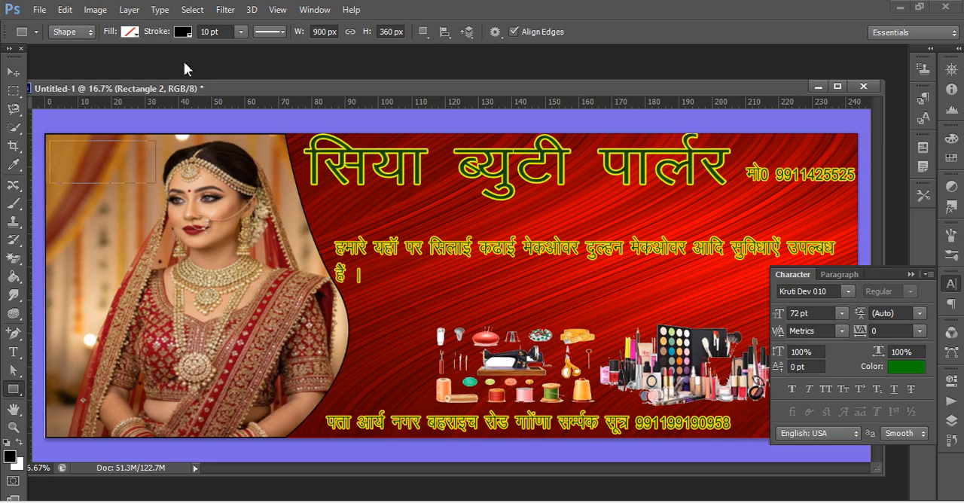
Set the rectangle's stroke to red and add a second 900 by 360 px rectangle overlapping it, slightly lower and to the right.
click(186, 33)
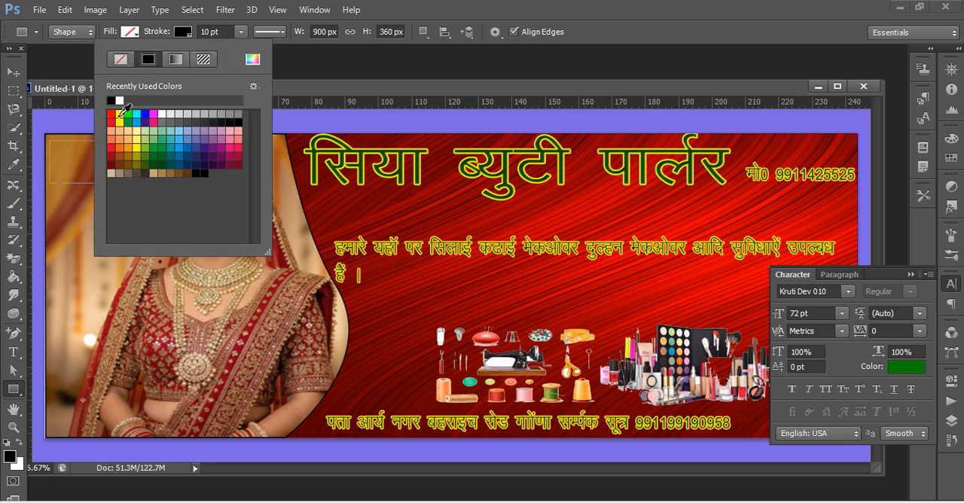
click(111, 114)
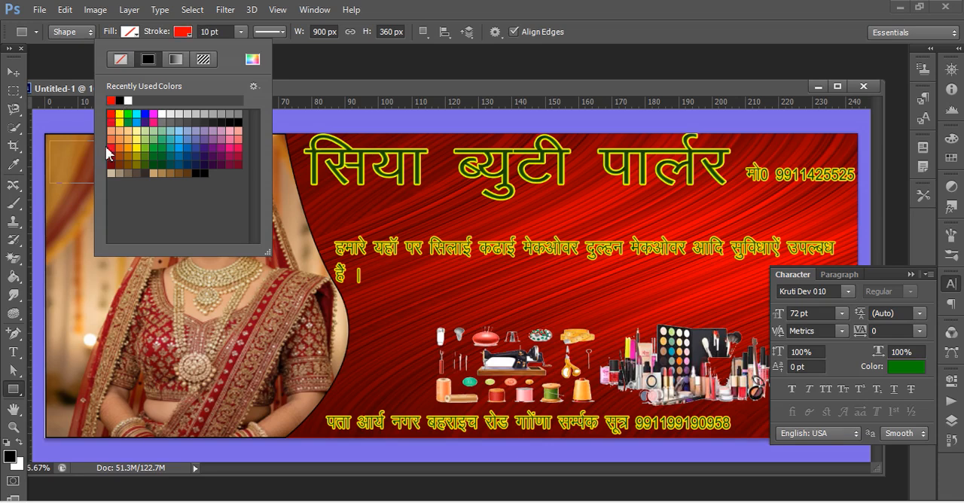
click(74, 155)
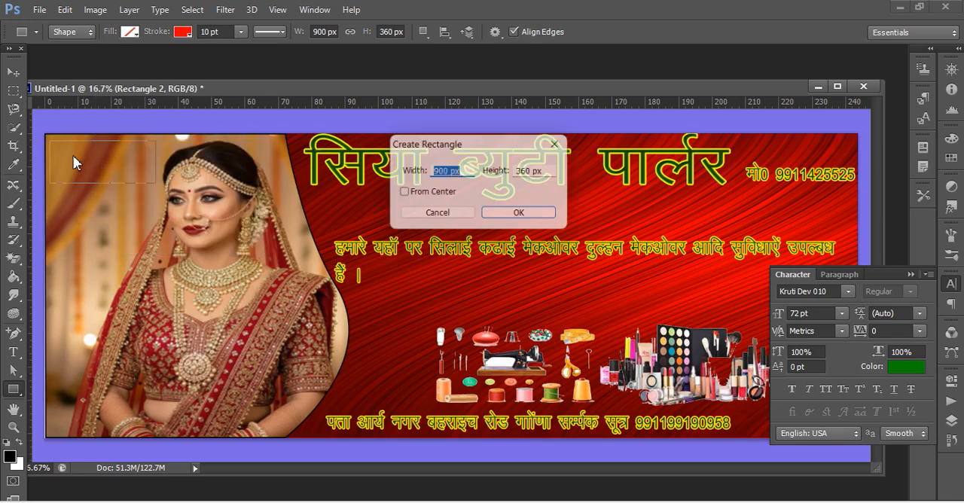
click(516, 217)
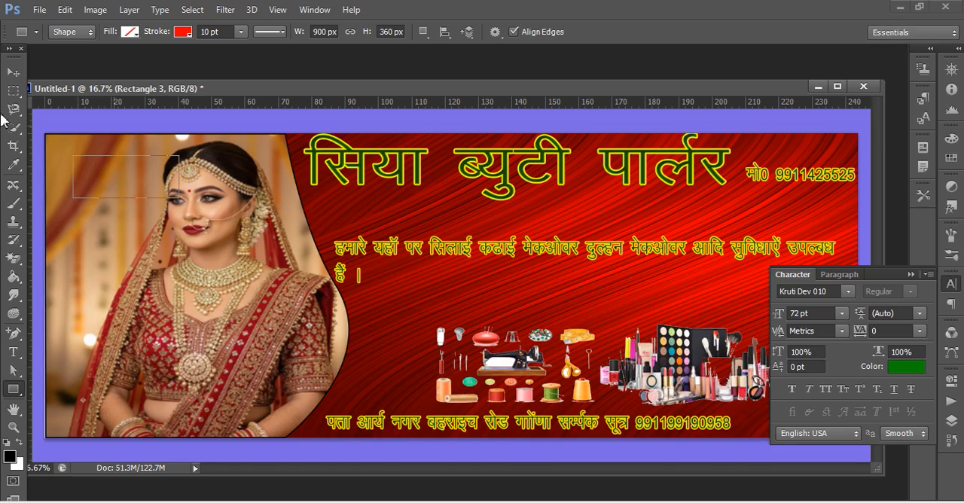
click(13, 352)
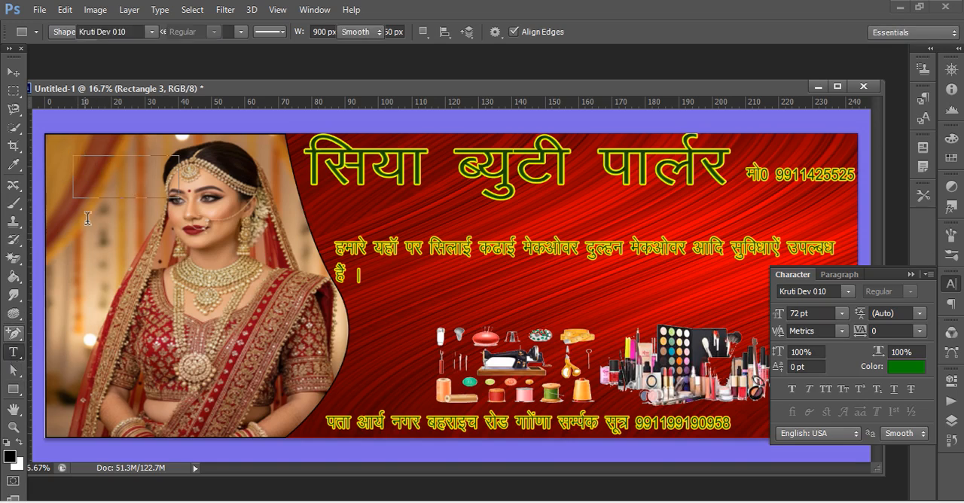
click(76, 170)
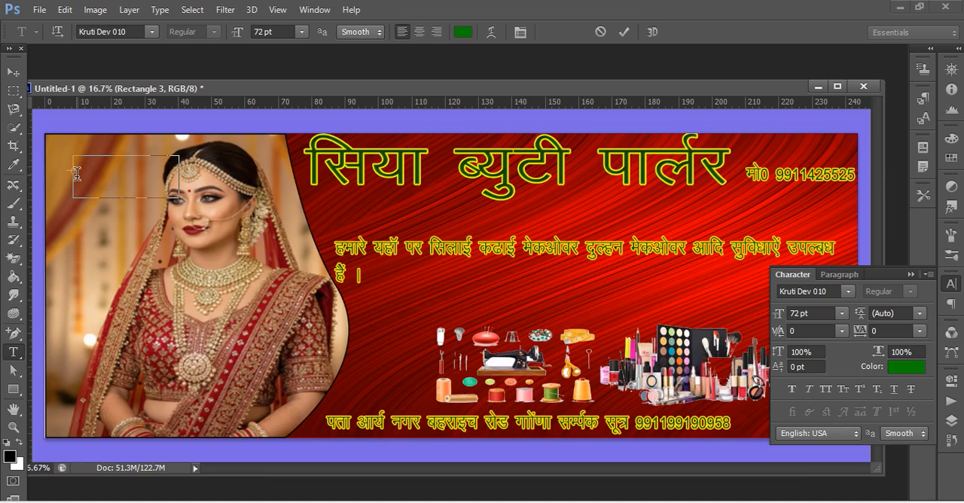
click(952, 421)
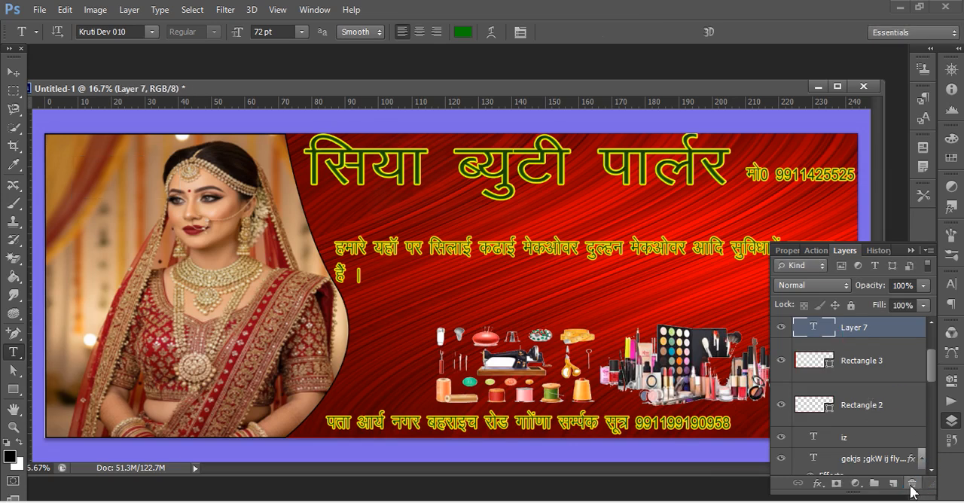
click(912, 484)
click(433, 205)
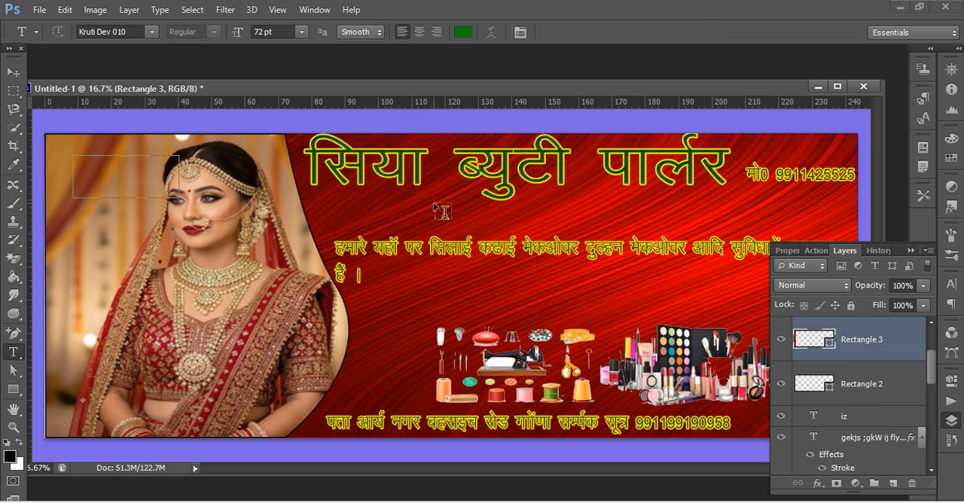
click(116, 198)
scroll(880, 397, up, 2)
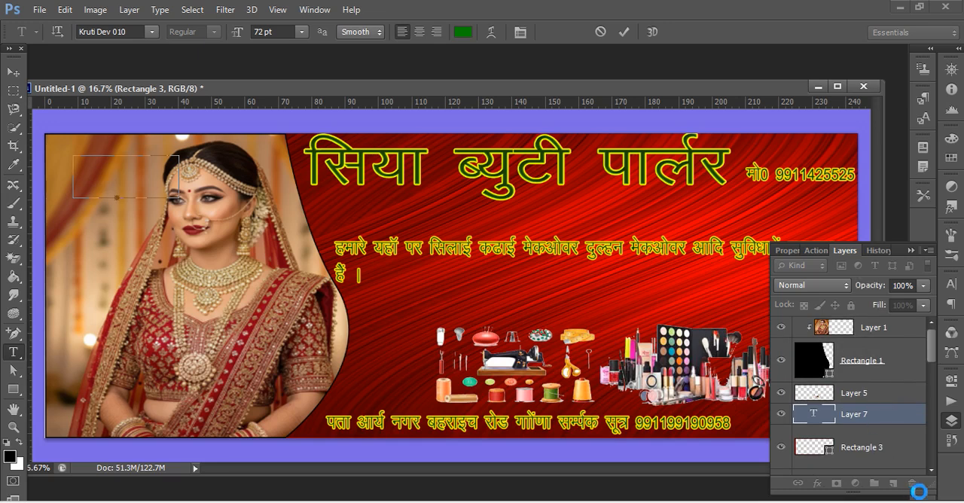
click(913, 483)
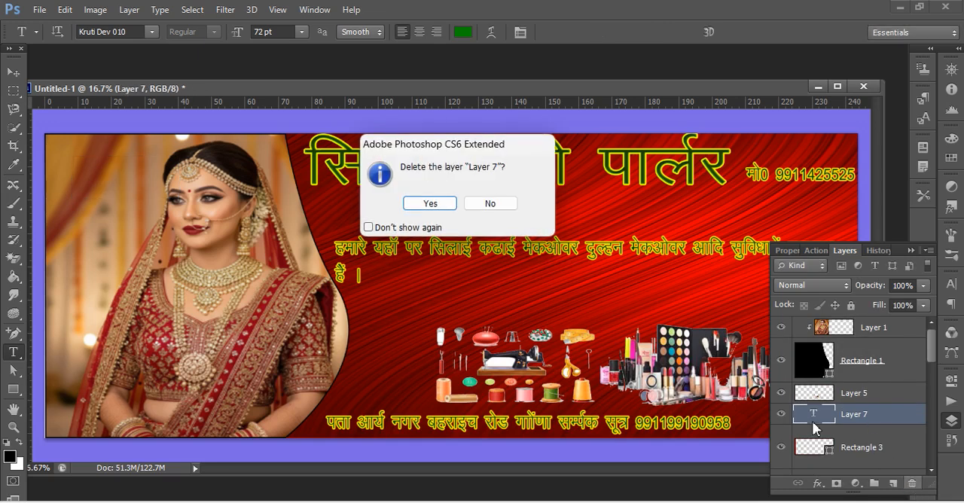
click(492, 204)
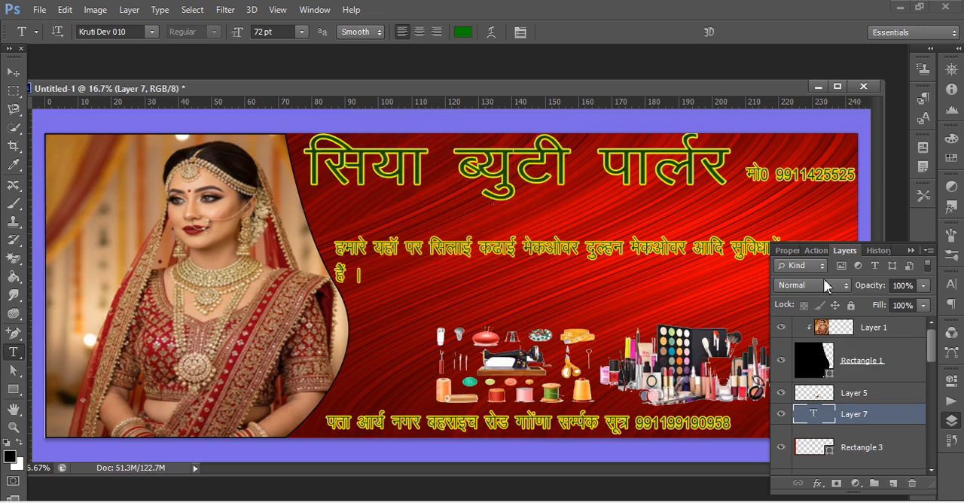
Try to duplicate the mobile number text directly below the original.
click(911, 250)
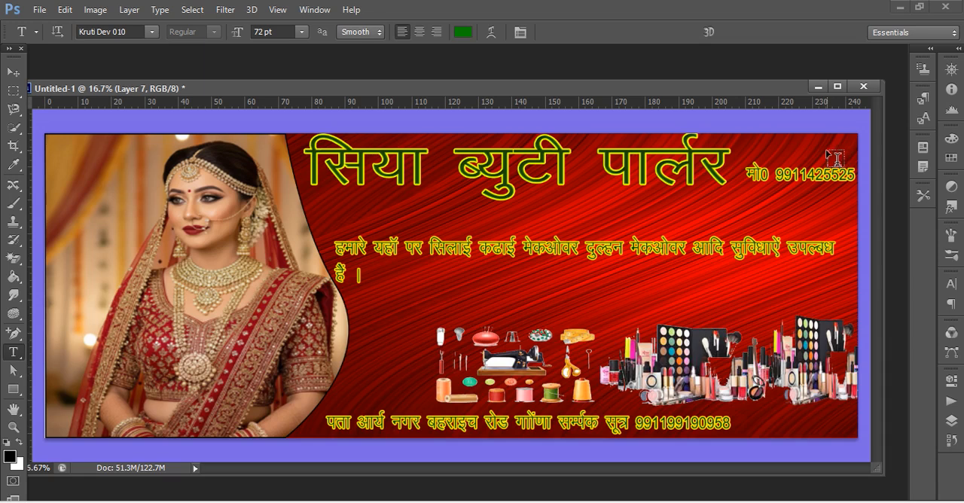
click(795, 144)
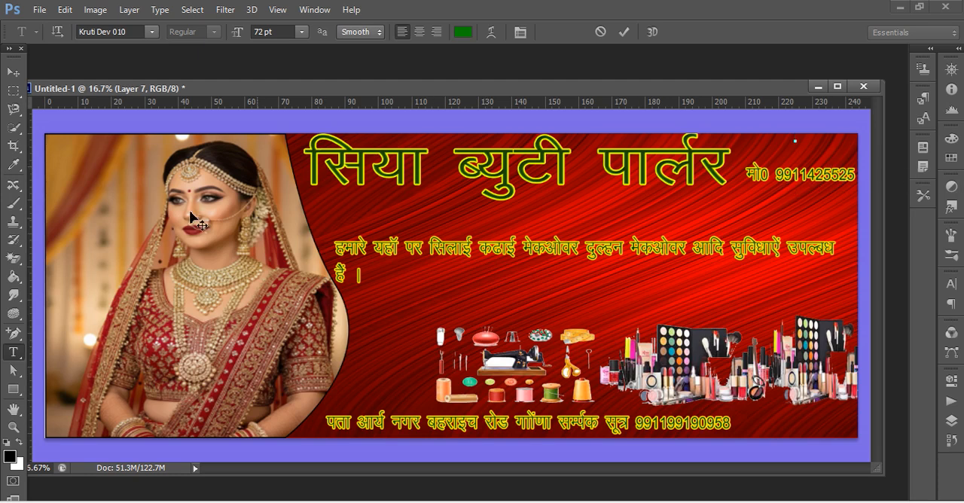
click(13, 71)
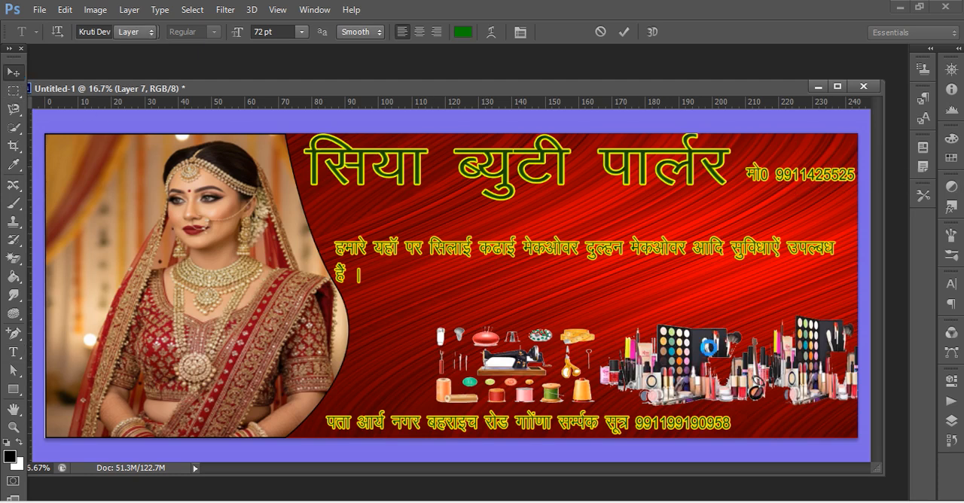
drag(763, 176, 770, 212)
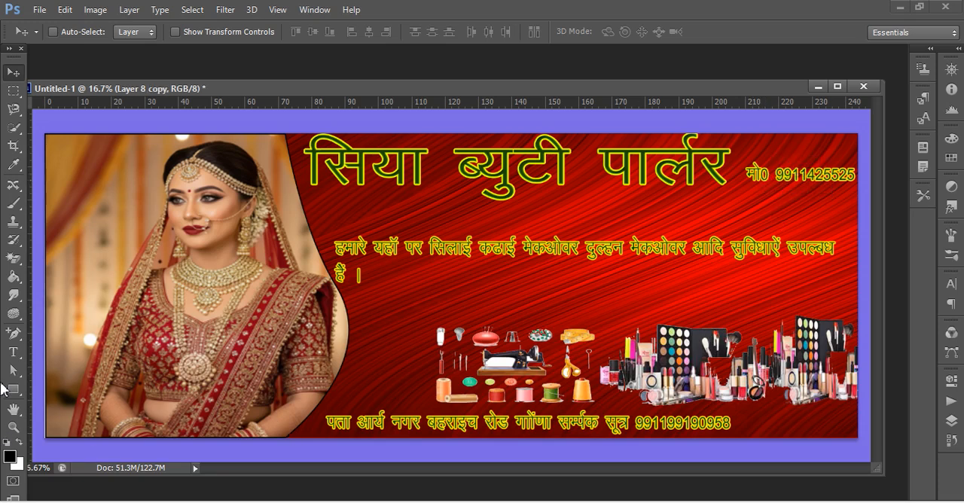
Try a copy of the Hindi parlour title just below the original and undo the duplication.
click(19, 355)
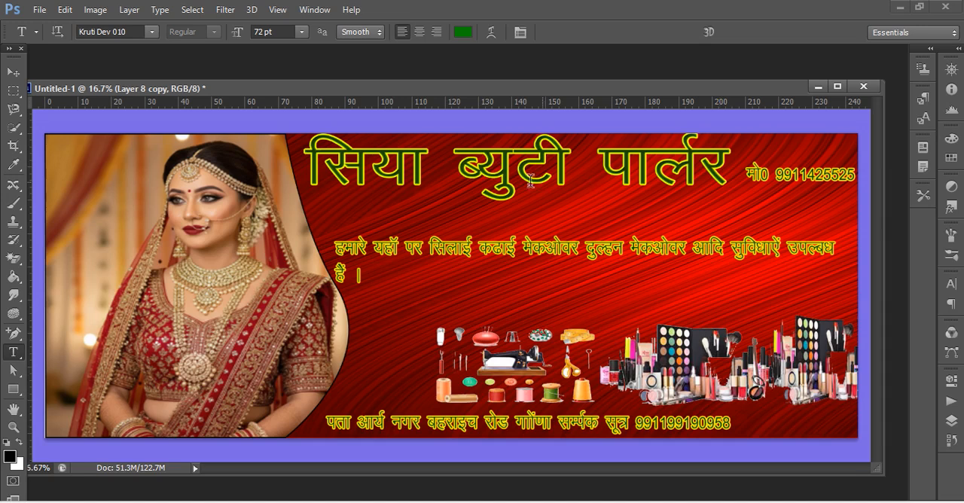
click(479, 162)
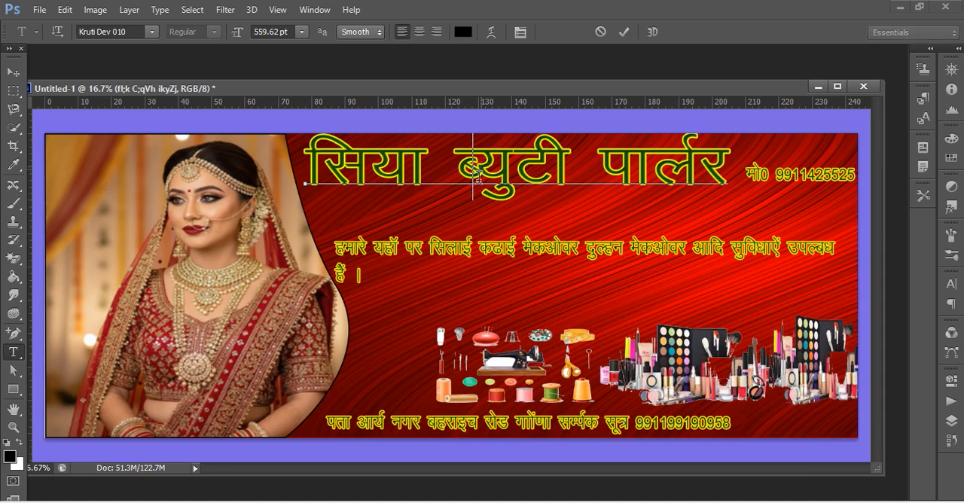
click(19, 72)
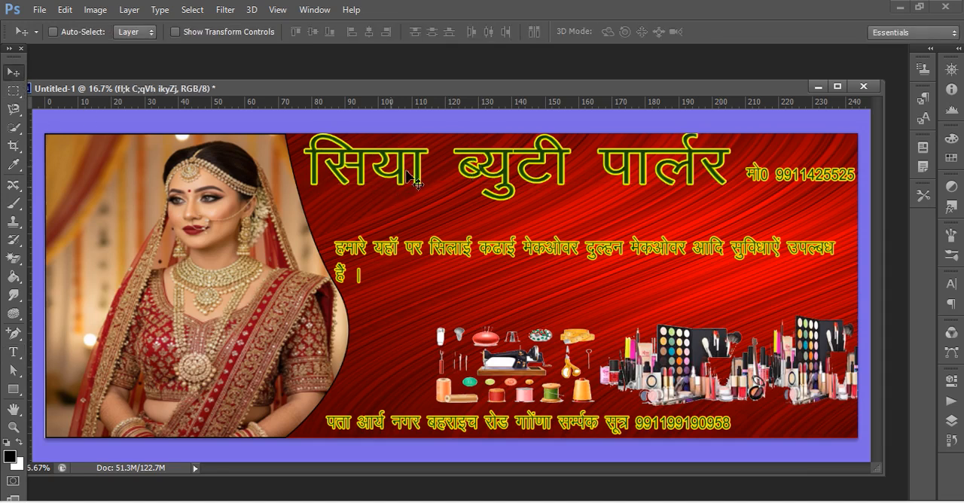
drag(408, 171, 411, 208)
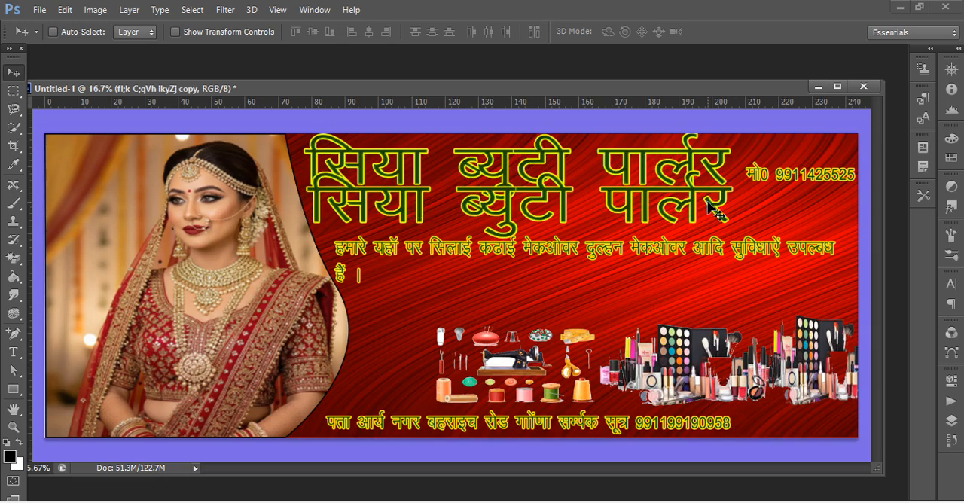
key(ctrl+z)
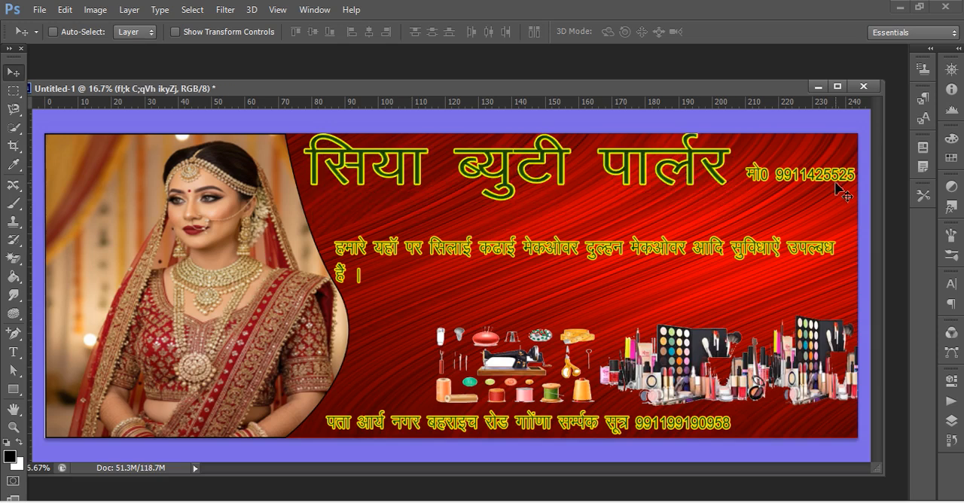
Start a text entry just above the mobile number.
click(13, 352)
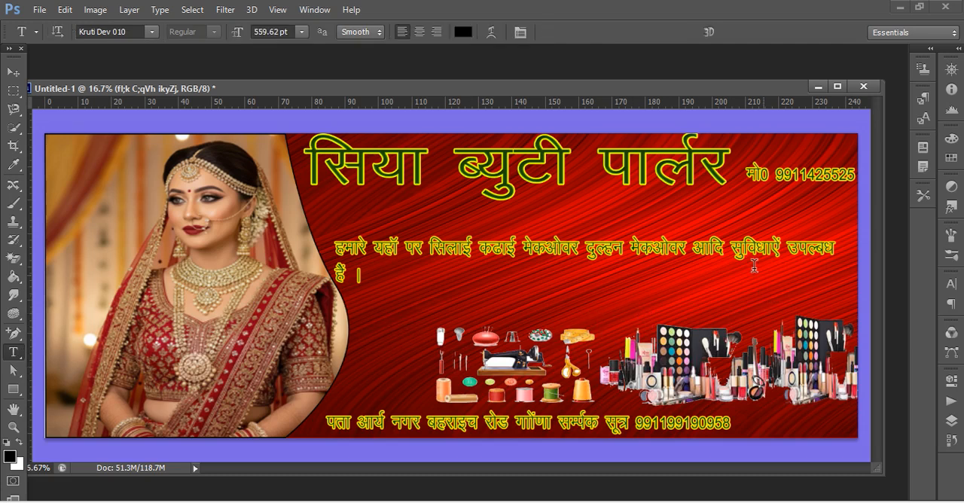
click(761, 158)
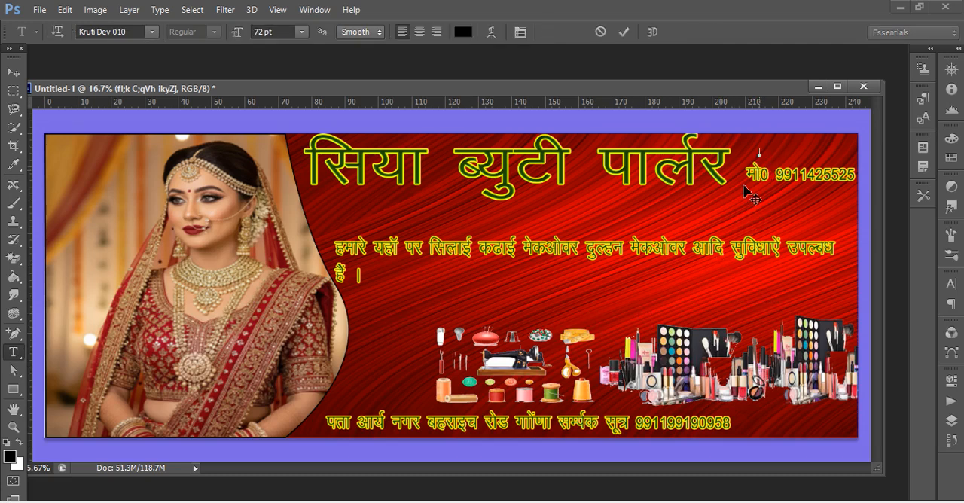